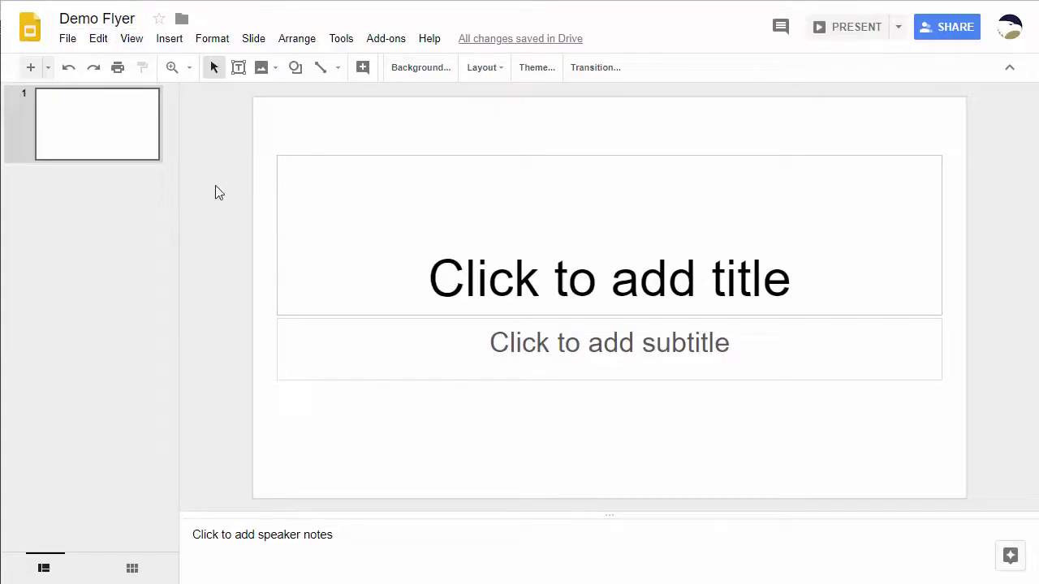
Set a custom 8.5 × 11 inch page size, then delete the title and subtitle placeholders.
left_click(68, 39)
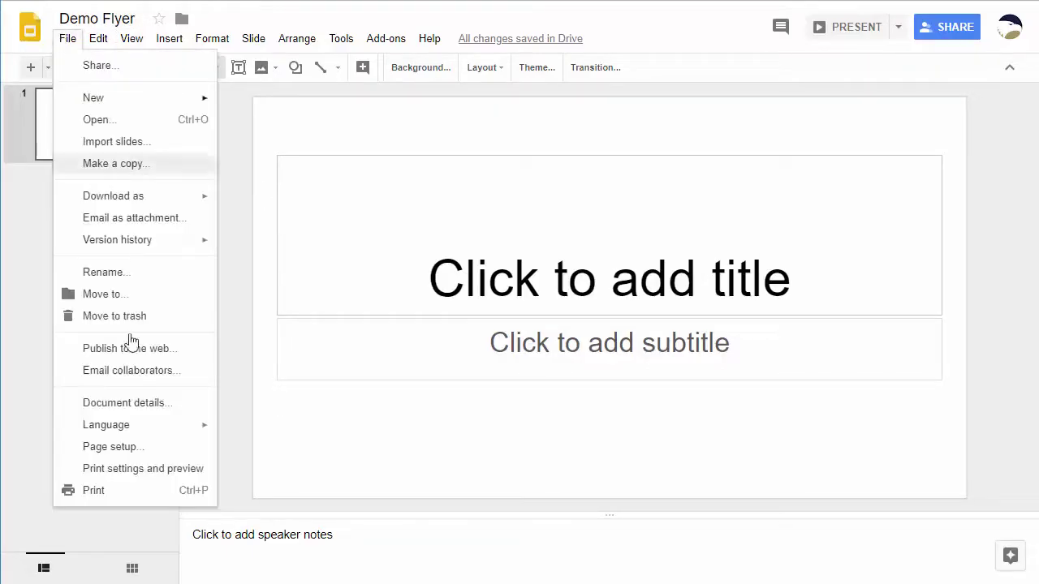
left_click(135, 446)
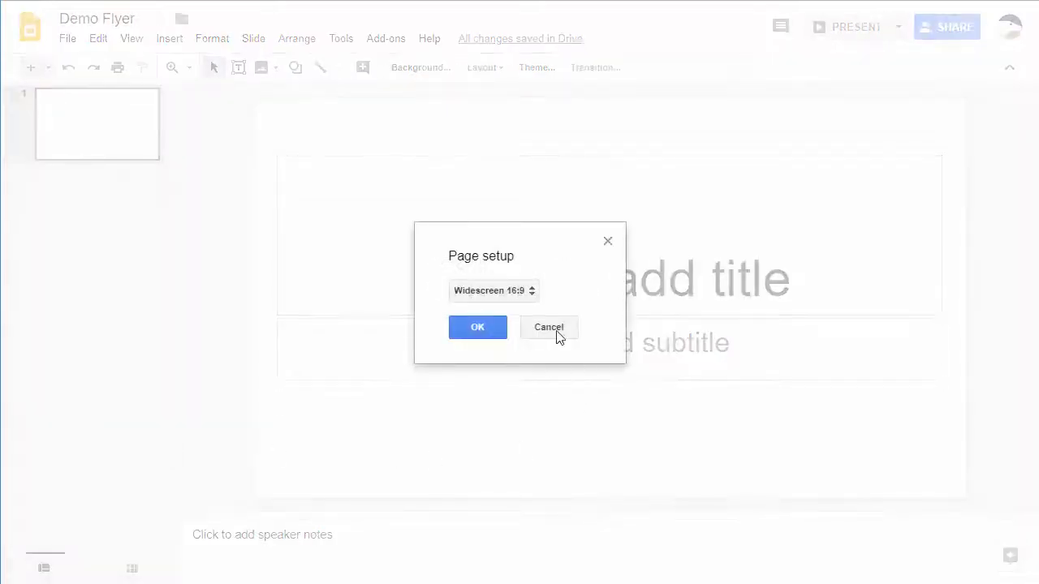
left_click(530, 295)
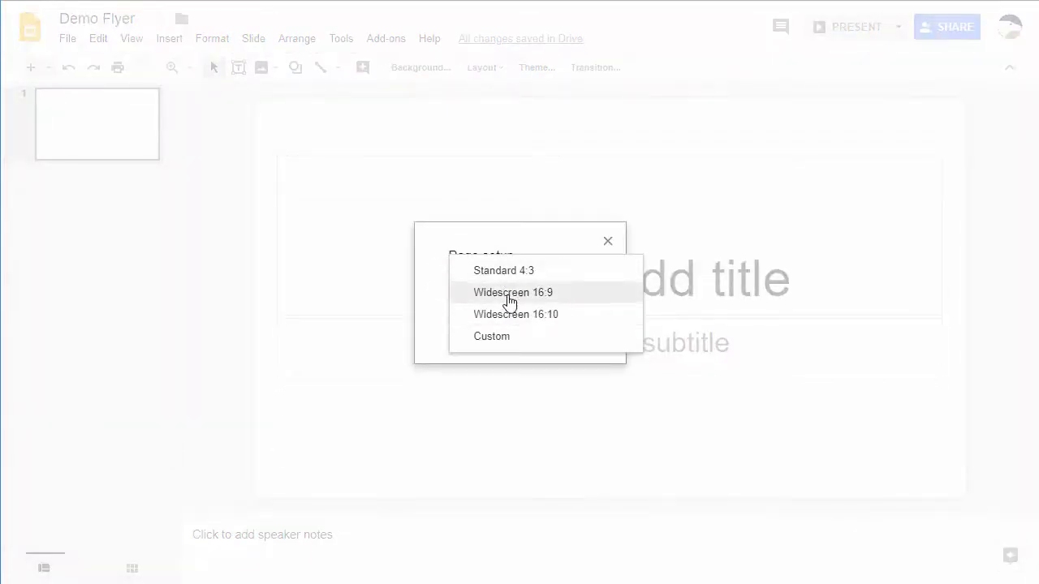
left_click(492, 336)
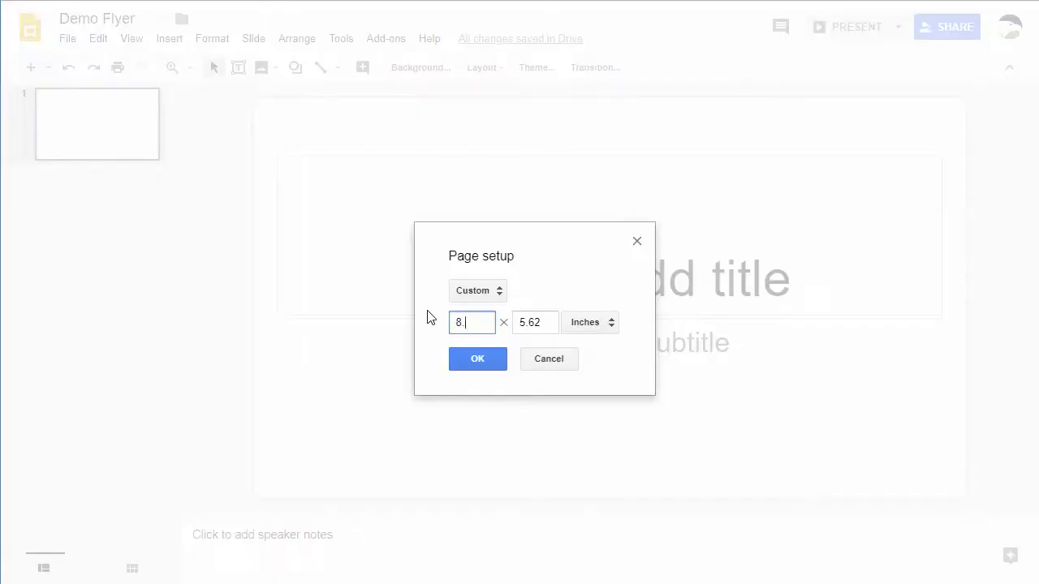
key("Tab")
type("11")
left_click(491, 361)
left_click_drag(397, 117, 883, 467)
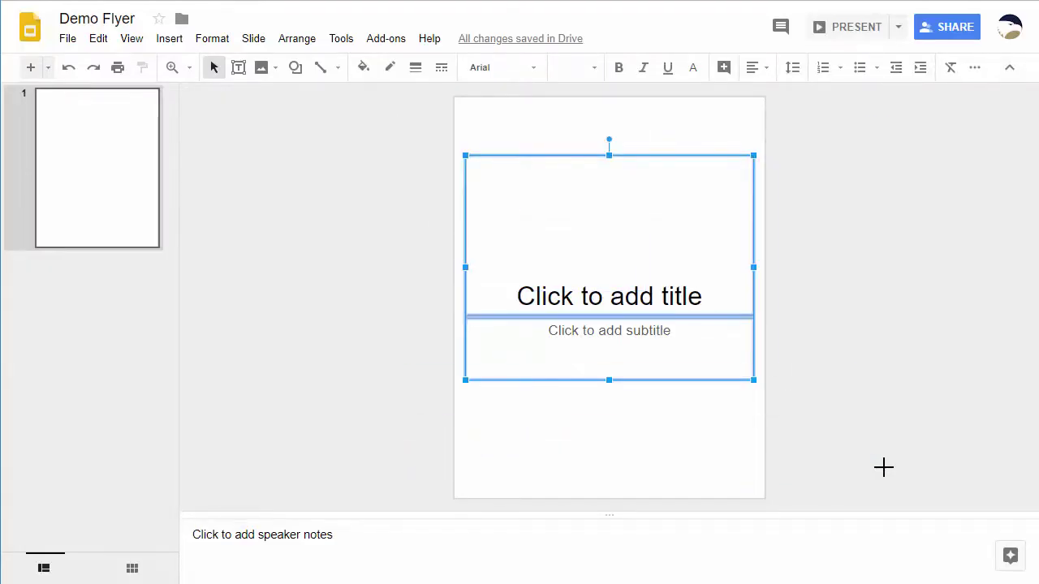
key("Delete")
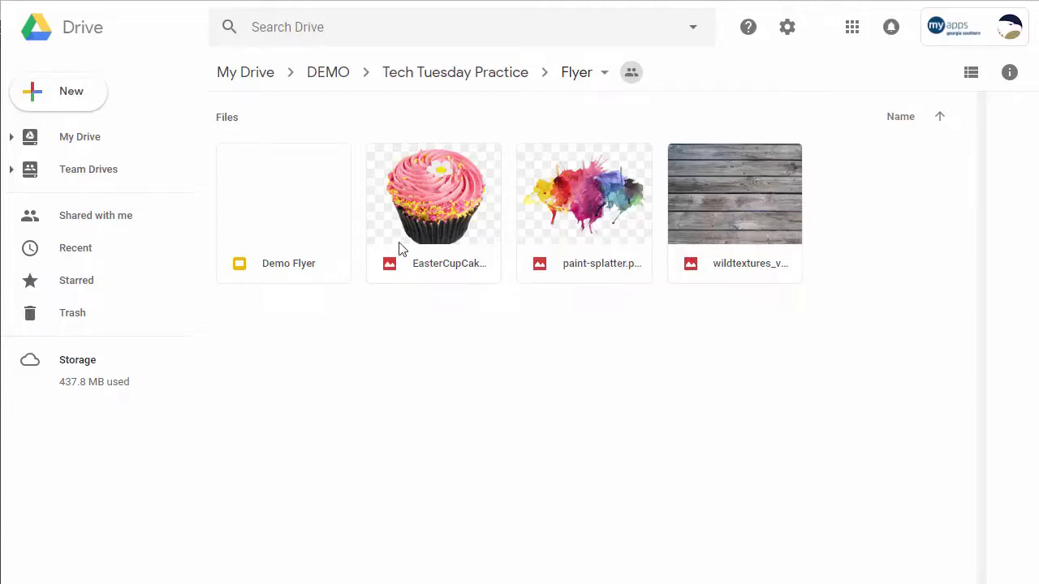
Preview the EasterCupCakePink.png image in Drive's Flyer folder.
double_click(445, 217)
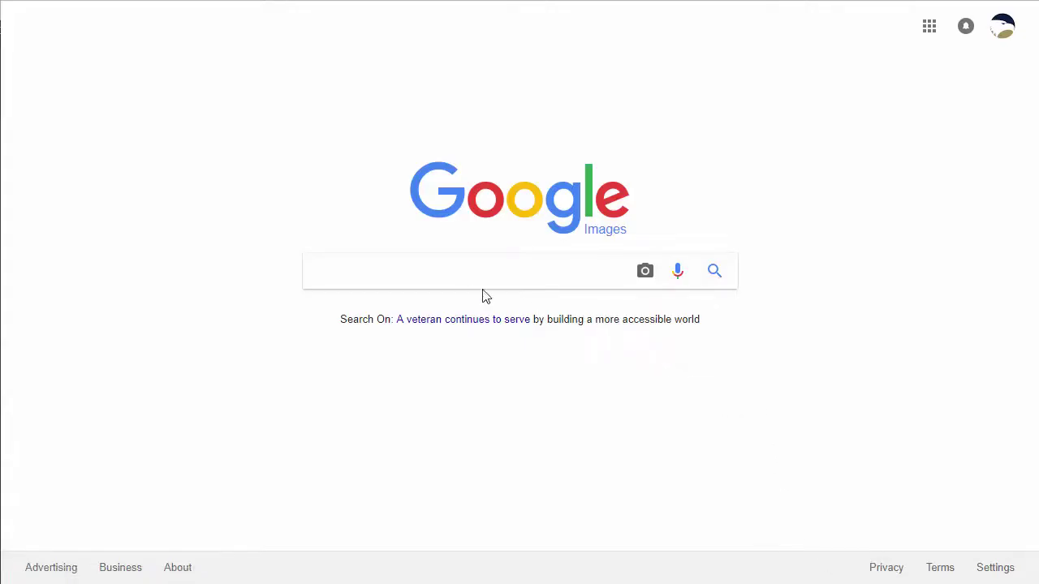
Search Google Images for 'cupcake transparent' and preview a pink cupcake result.
left_click(445, 272)
type("cupcake tr")
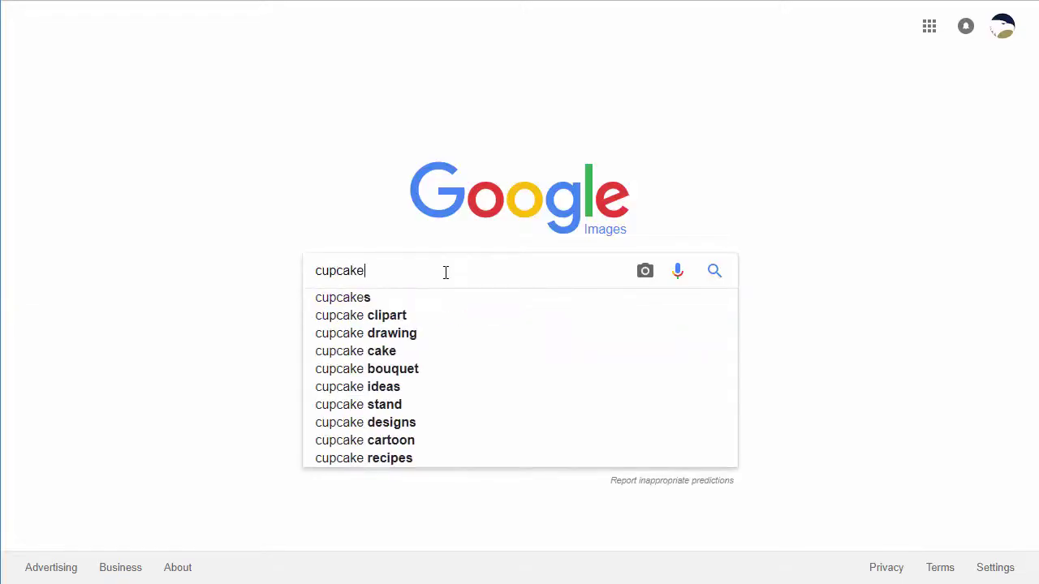
type("an")
left_click(452, 301)
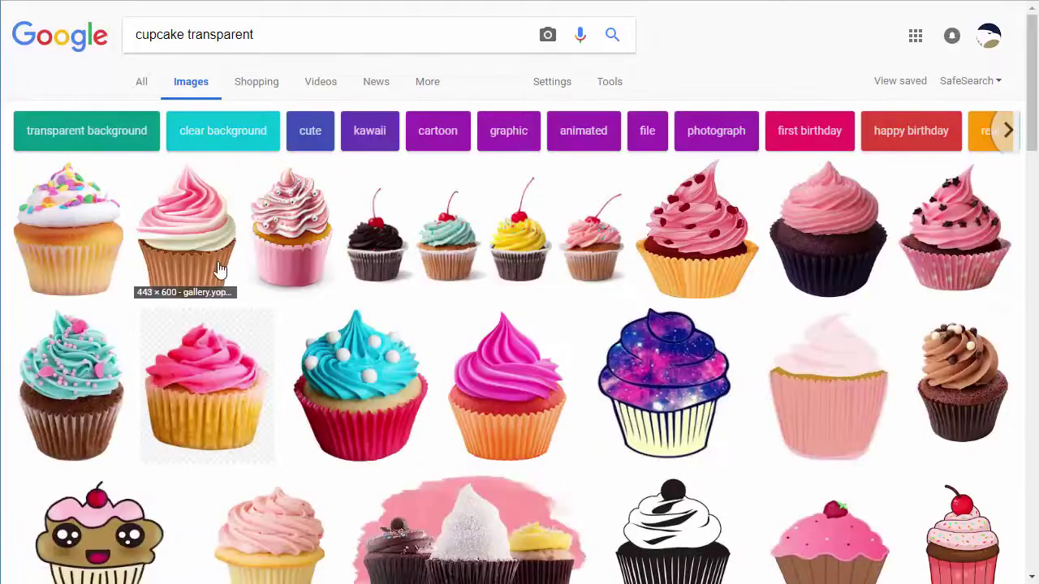
left_click(228, 375)
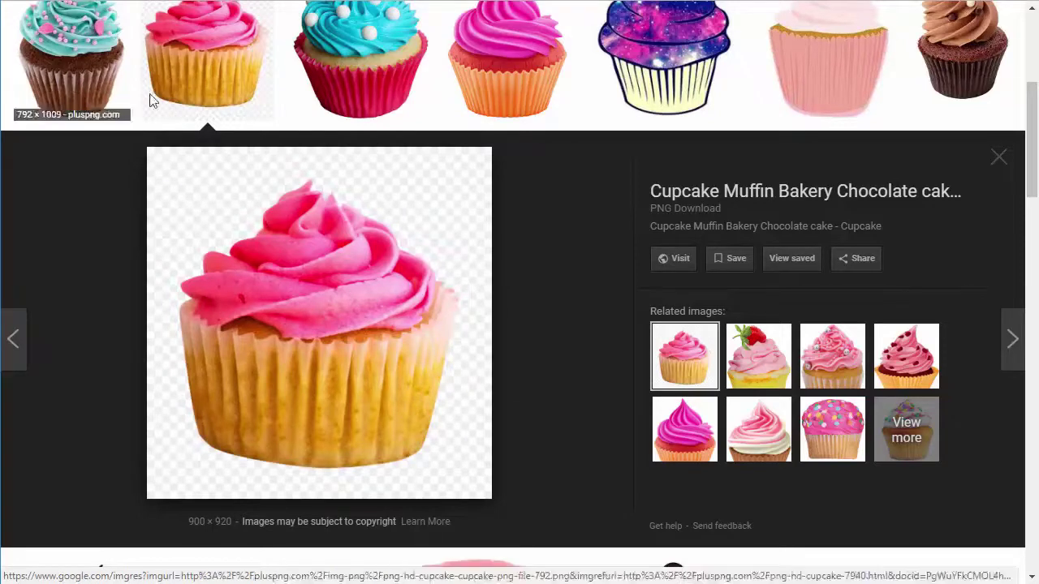
left_click(990, 160)
Find the red velvet cupcake result and save that image to the computer.
scroll(560, 264, "down", 6)
scroll(565, 269, "down", 5)
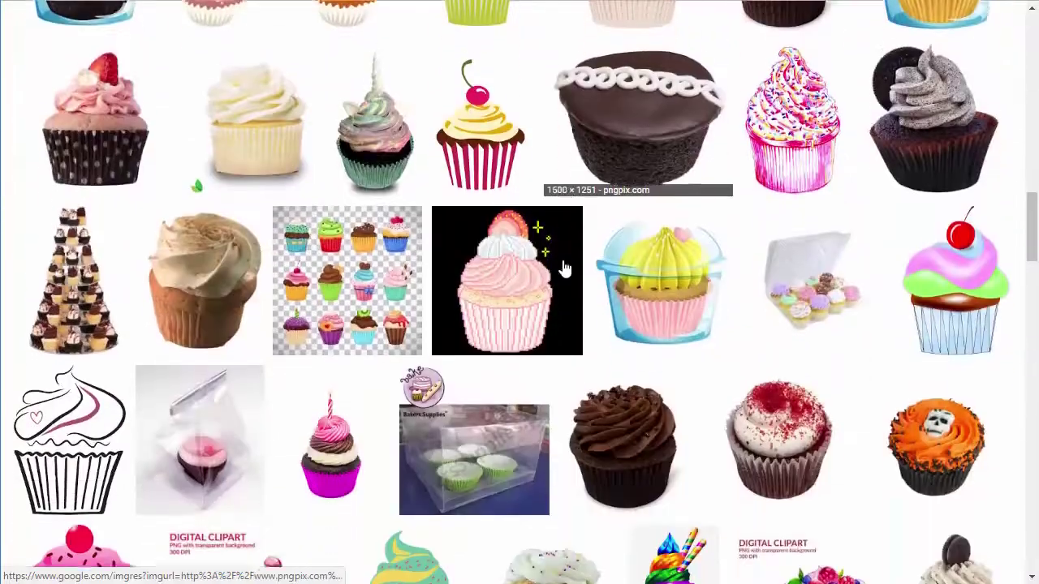
scroll(669, 292, "down", 1)
scroll(669, 291, "down", 1)
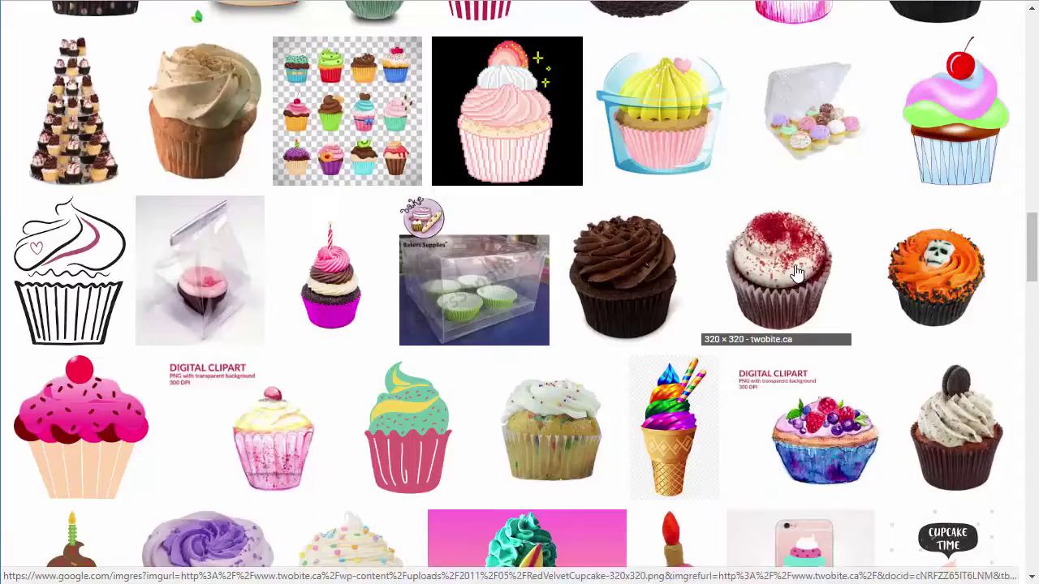
scroll(792, 275, "down", 1)
scroll(803, 280, "up", 2)
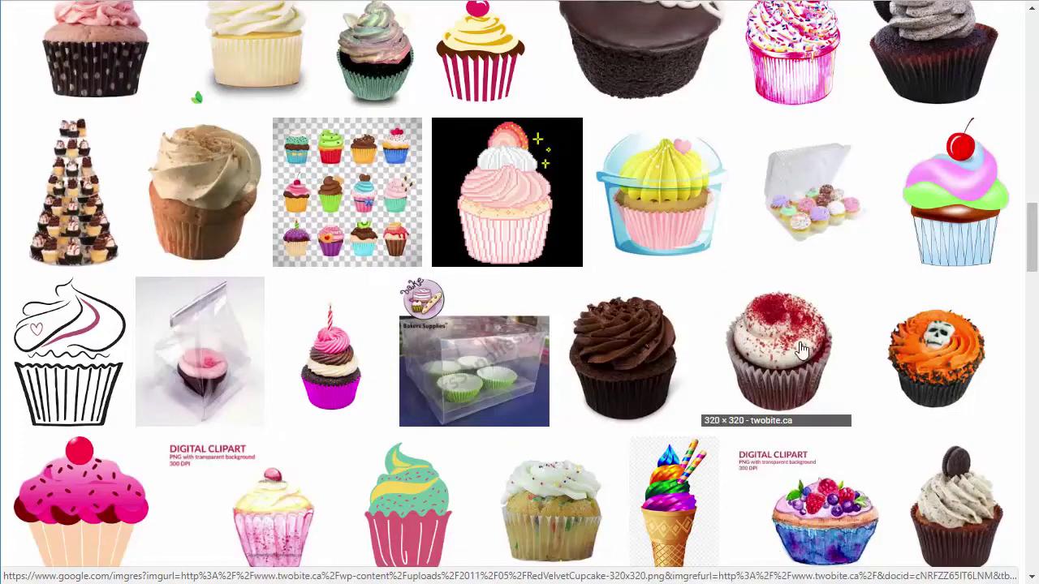
left_click(801, 349)
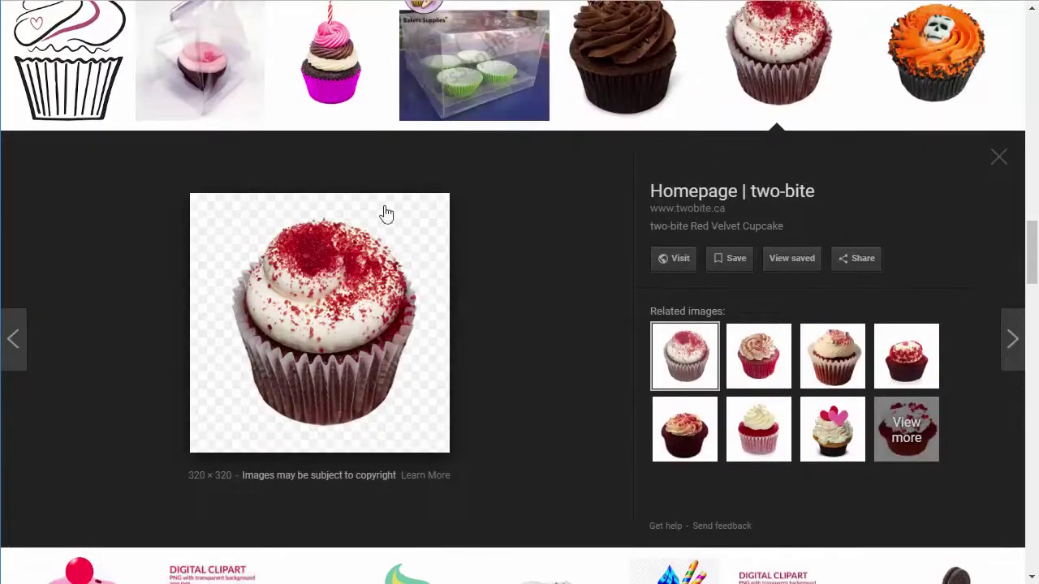
right_click(337, 263)
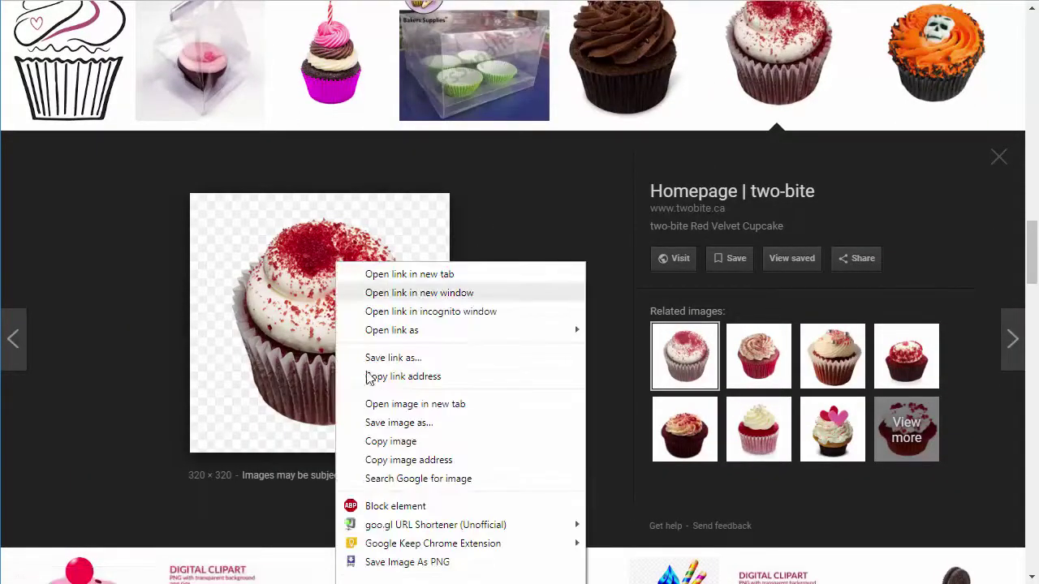
left_click(399, 423)
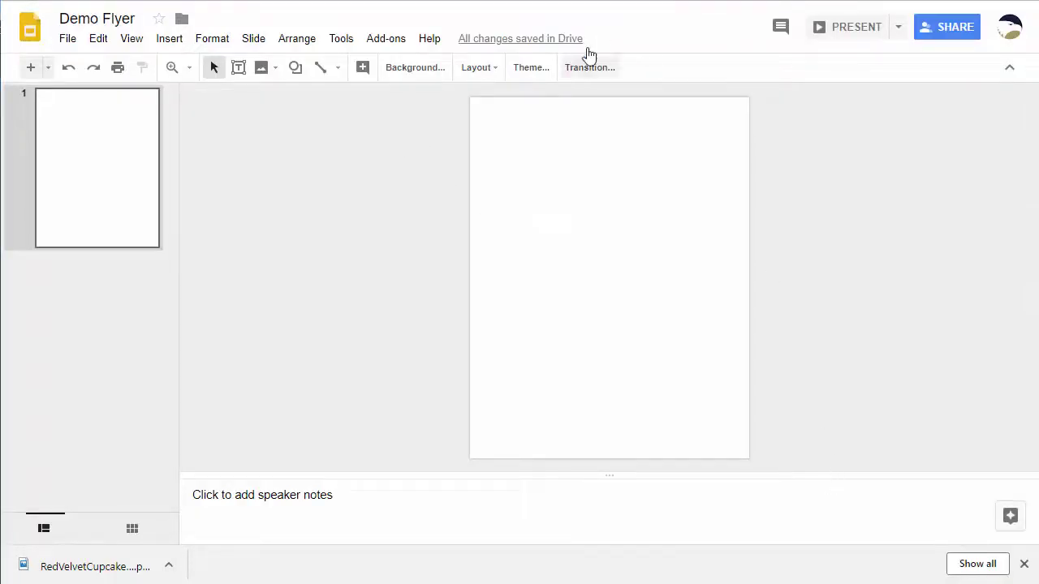
left_click(410, 70)
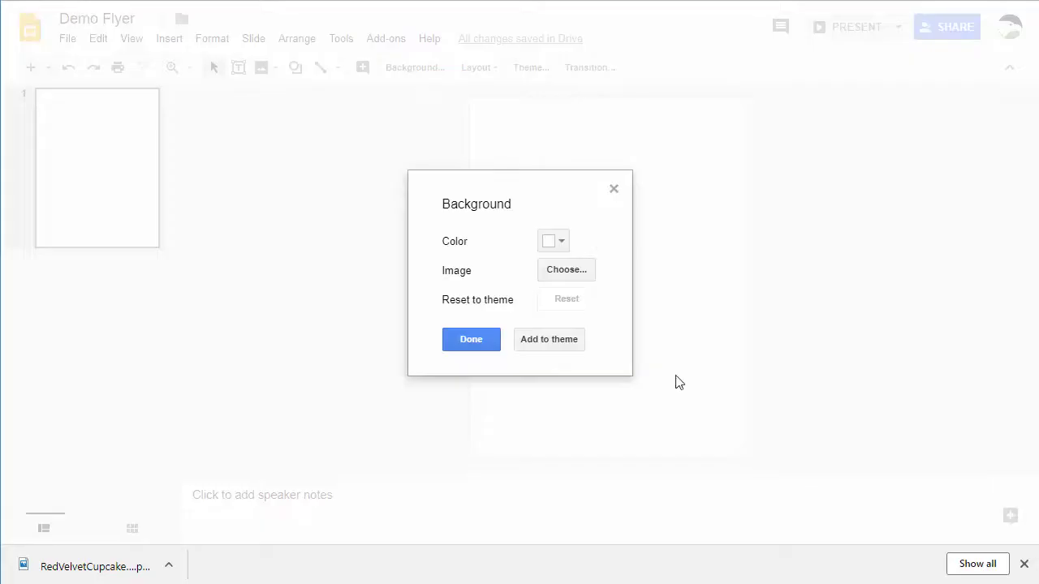
left_click(473, 341)
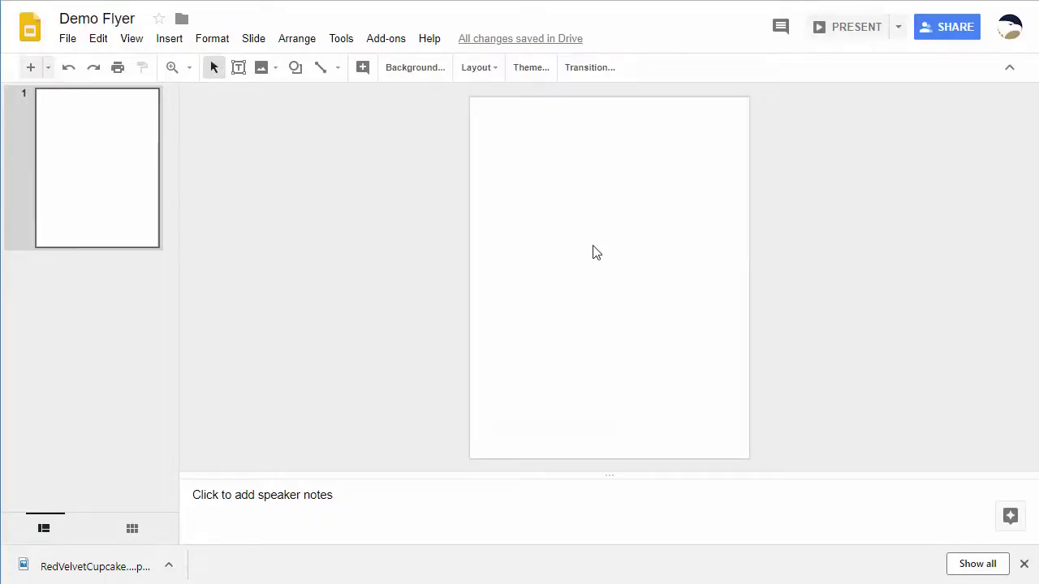
Insert the wildtextures wood-plank image from Google Drive onto the slide.
left_click(1024, 564)
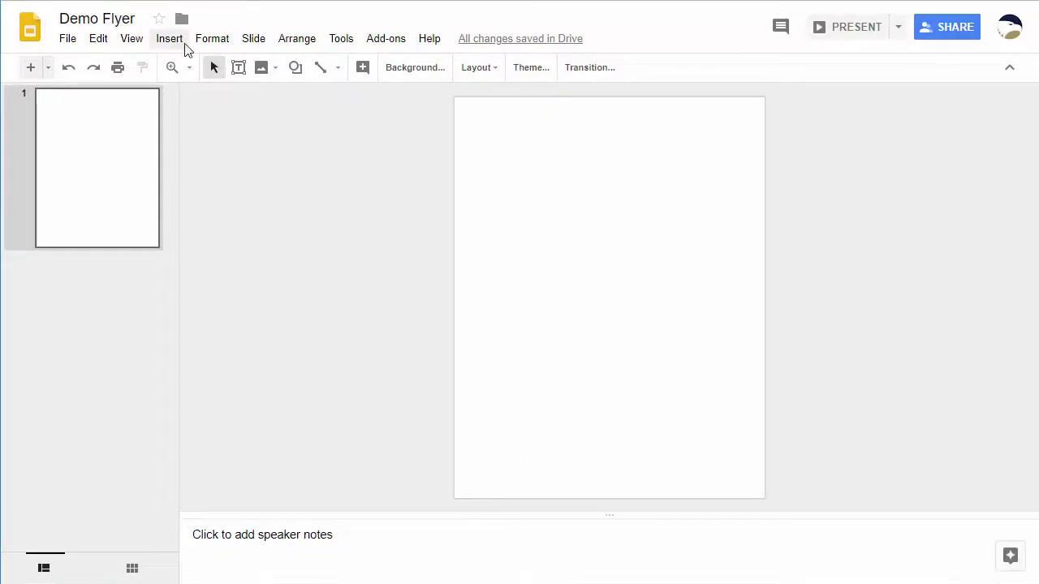
left_click(170, 38)
mouse_move(211, 68)
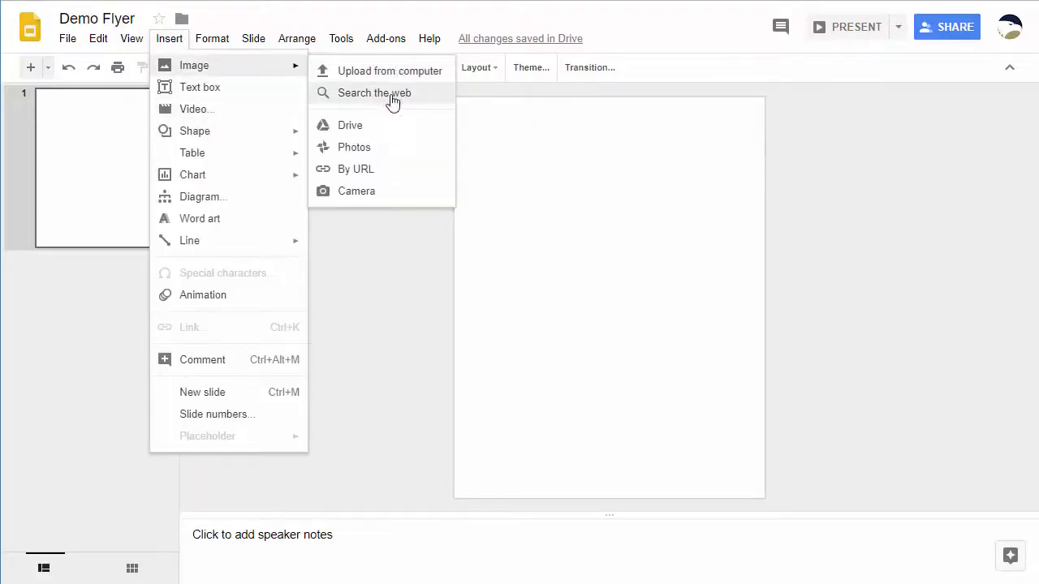
left_click(349, 125)
left_click(816, 343)
left_click(996, 563)
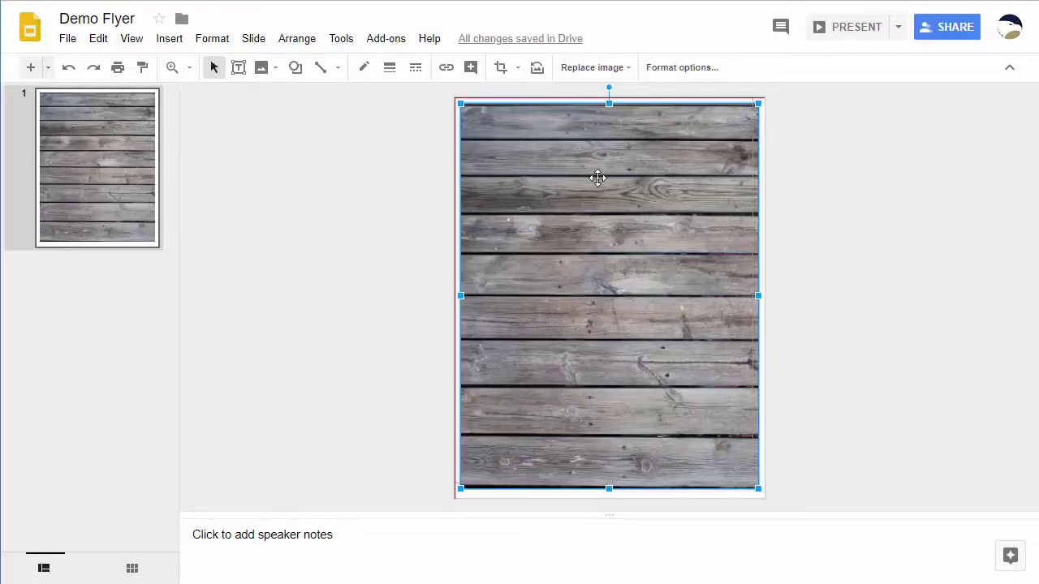
Align the wood image to the top-left corner and stretch it to fill the slide.
left_click_drag(597, 177, 592, 172)
left_click_drag(753, 483, 764, 498)
left_click(842, 435)
left_click(758, 284)
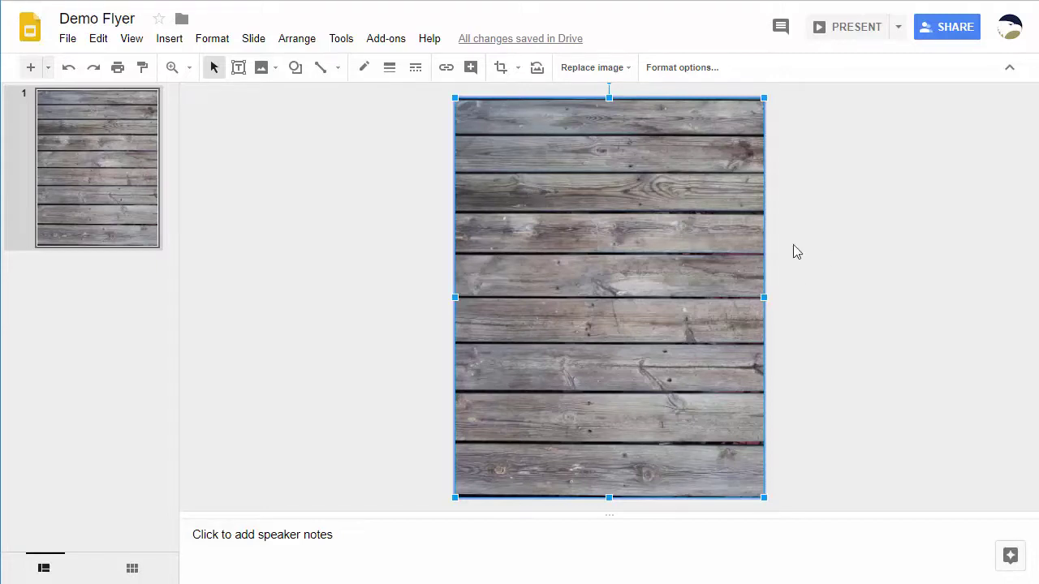
Apply the Sepia recolor to the wood-plank image and check the result.
left_click(692, 71)
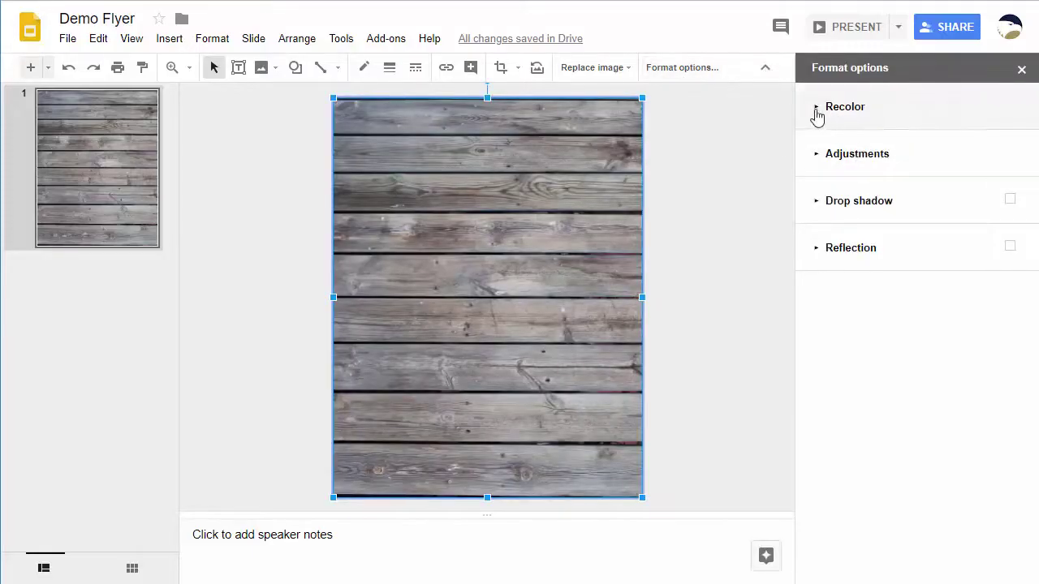
left_click(817, 112)
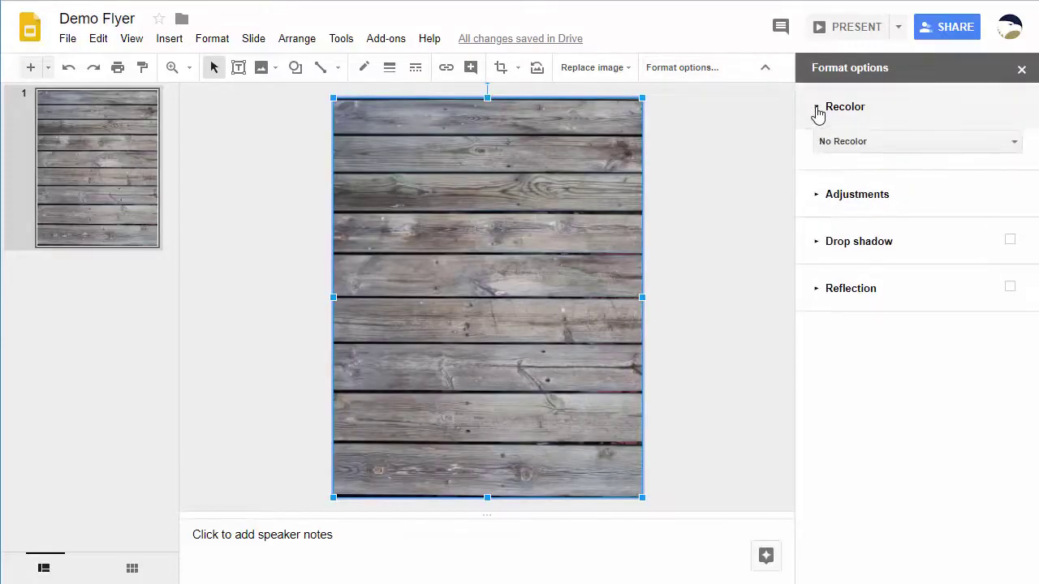
left_click(864, 146)
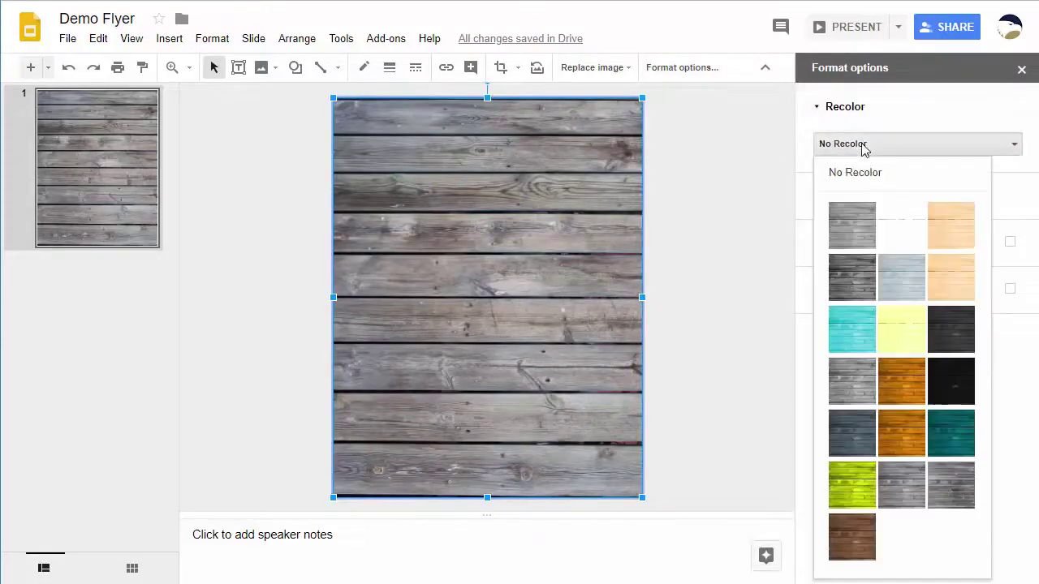
left_click(852, 540)
left_click(731, 208)
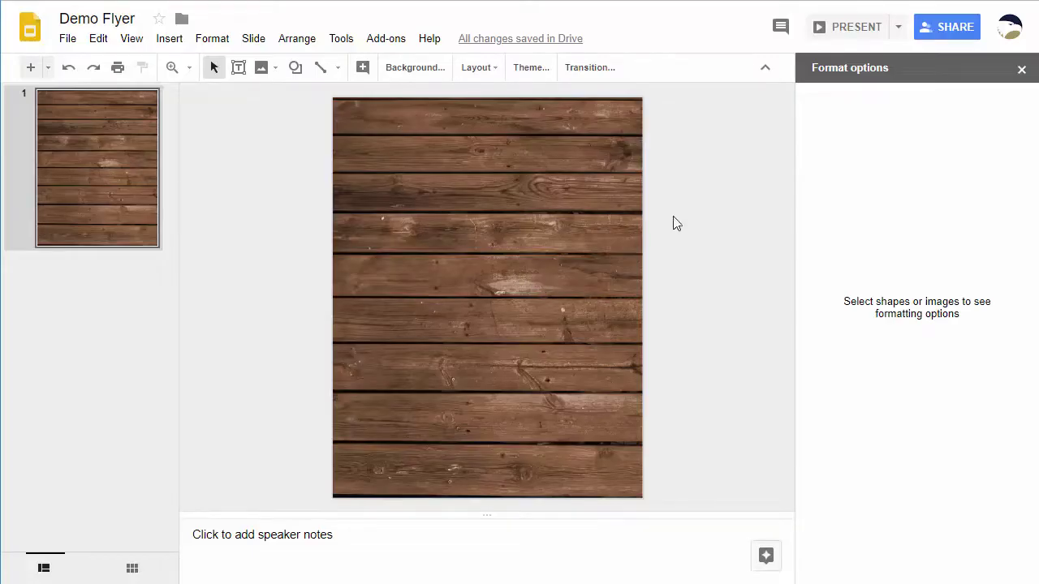
left_click(605, 231)
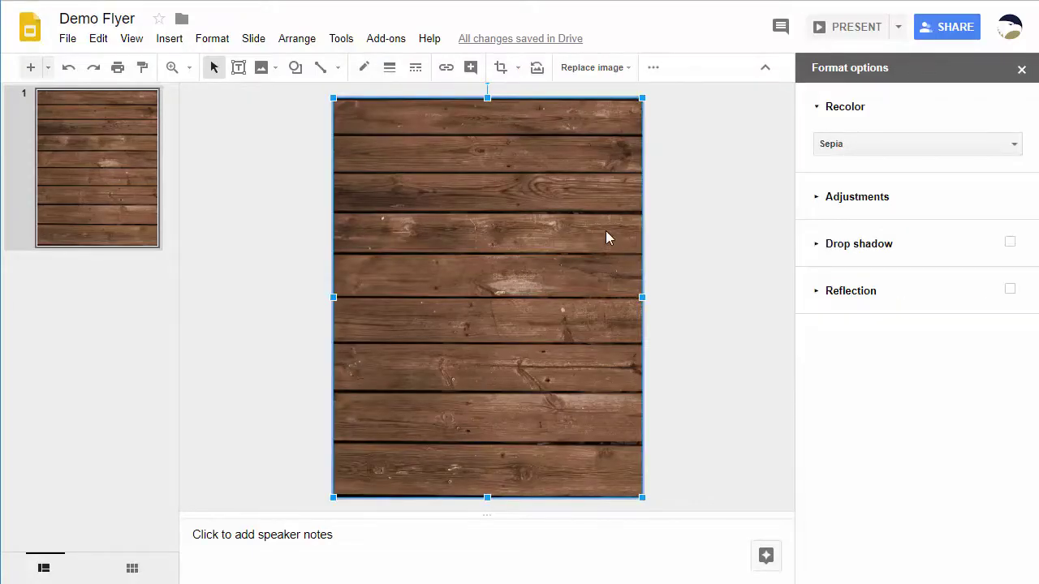
left_click(672, 219)
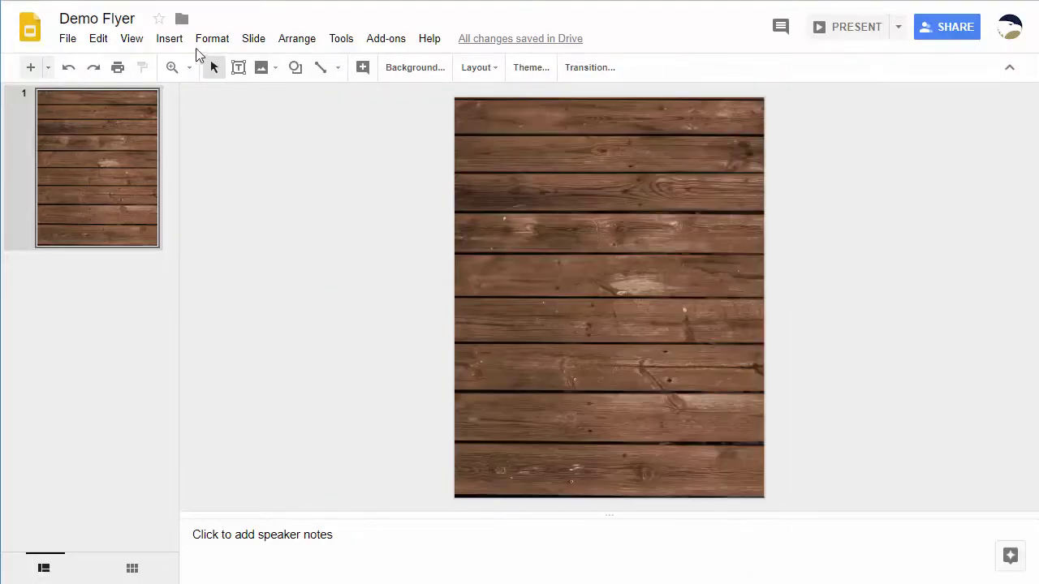
Insert paint-splatter.png from Google Drive onto the slide, undoing an accidental enlargement.
left_click(170, 38)
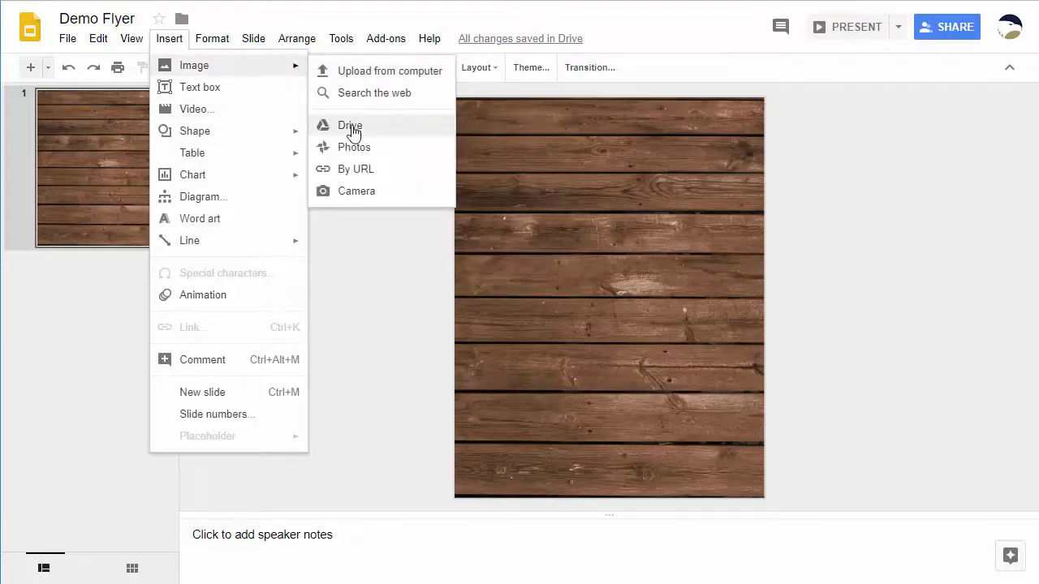
left_click(362, 127)
left_click(953, 260)
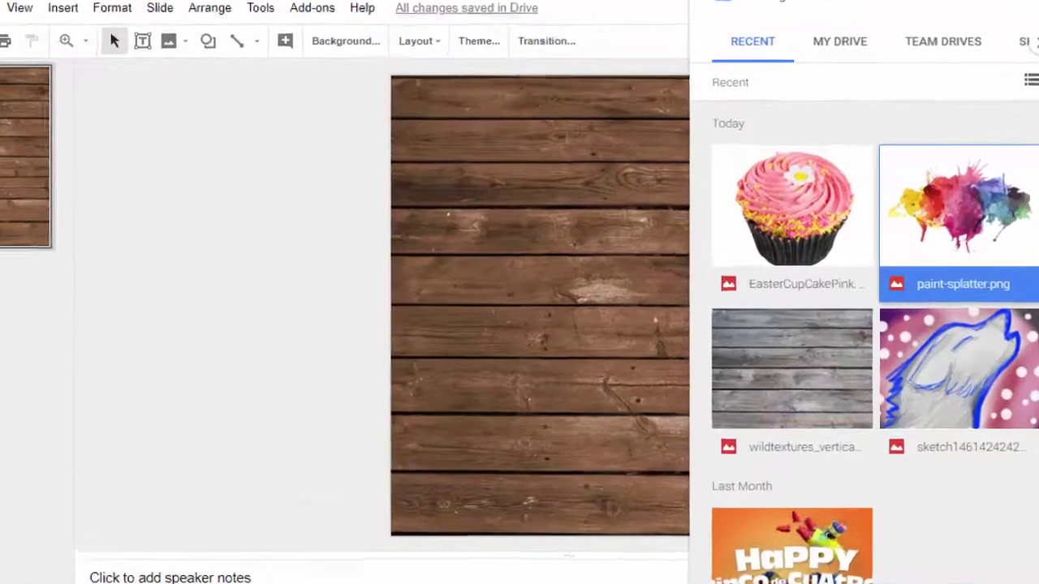
left_click(996, 564)
scroll(773, 219, "up", 2)
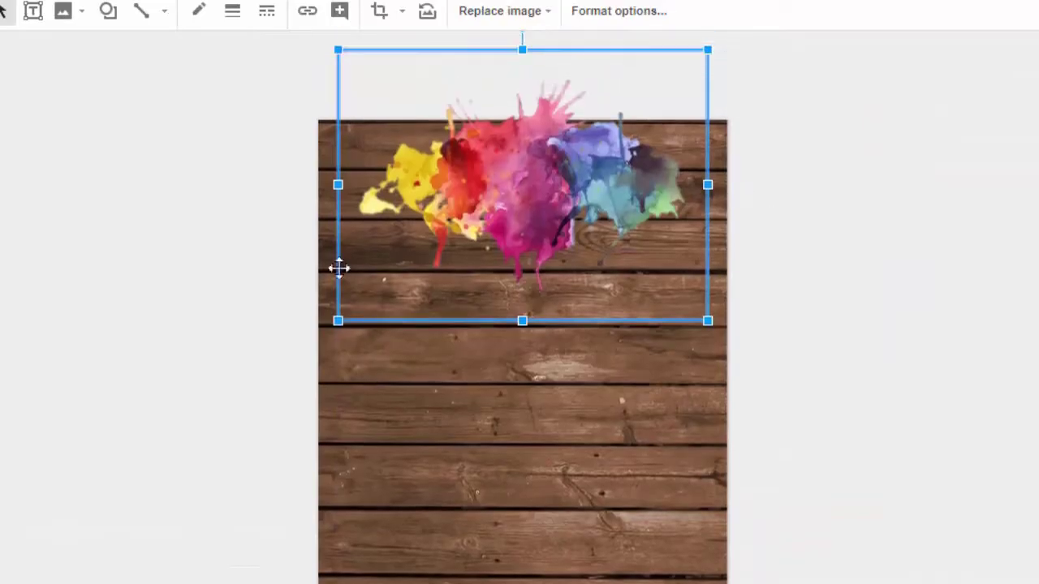
left_click_drag(337, 320, 183, 368)
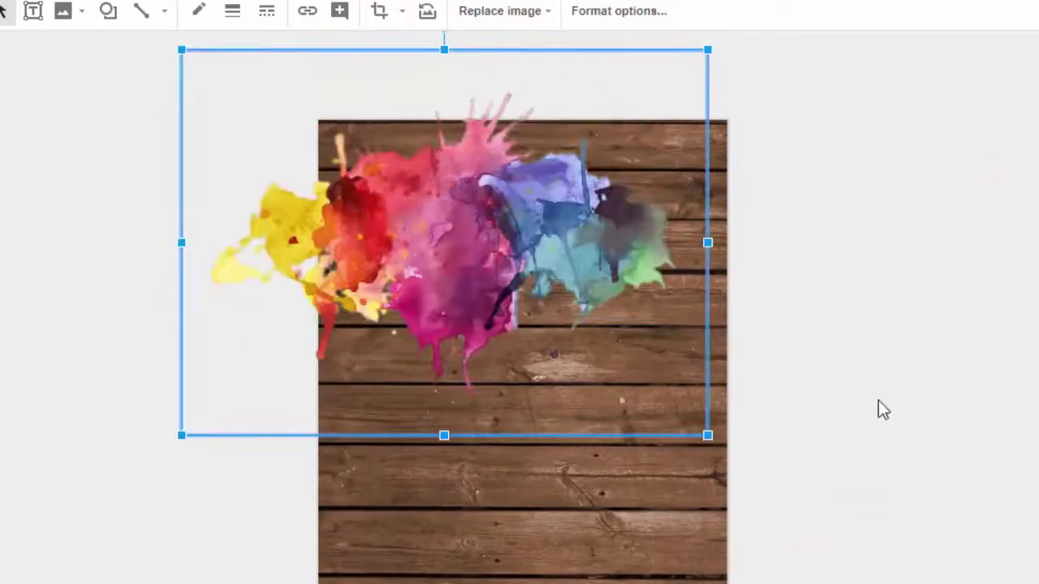
left_click_drag(708, 435, 765, 478)
key("ctrl+z")
Crop the paint-splatter image's top and left sides to the slide edges.
left_click(317, 102)
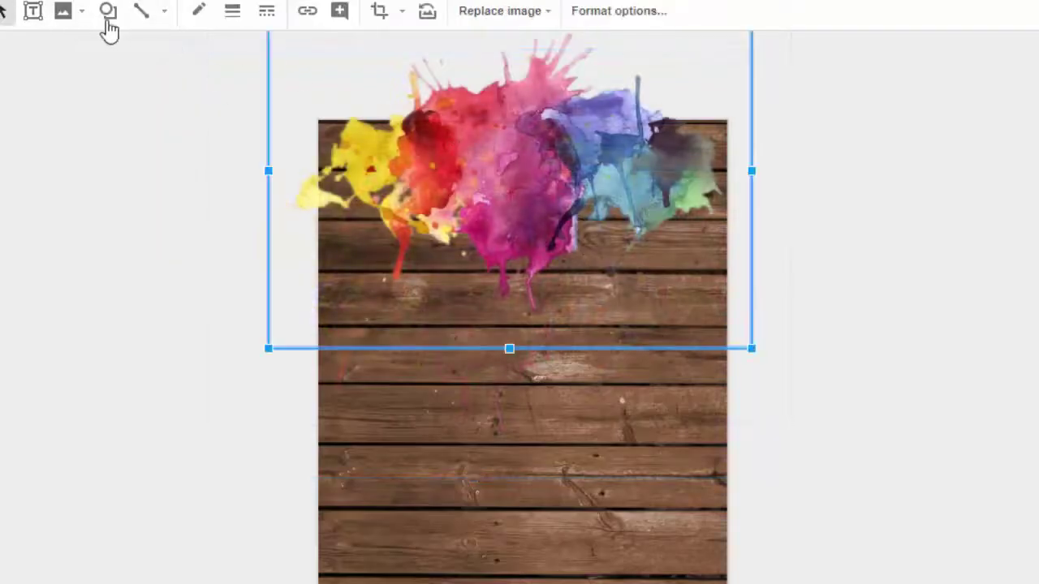
left_click(378, 10)
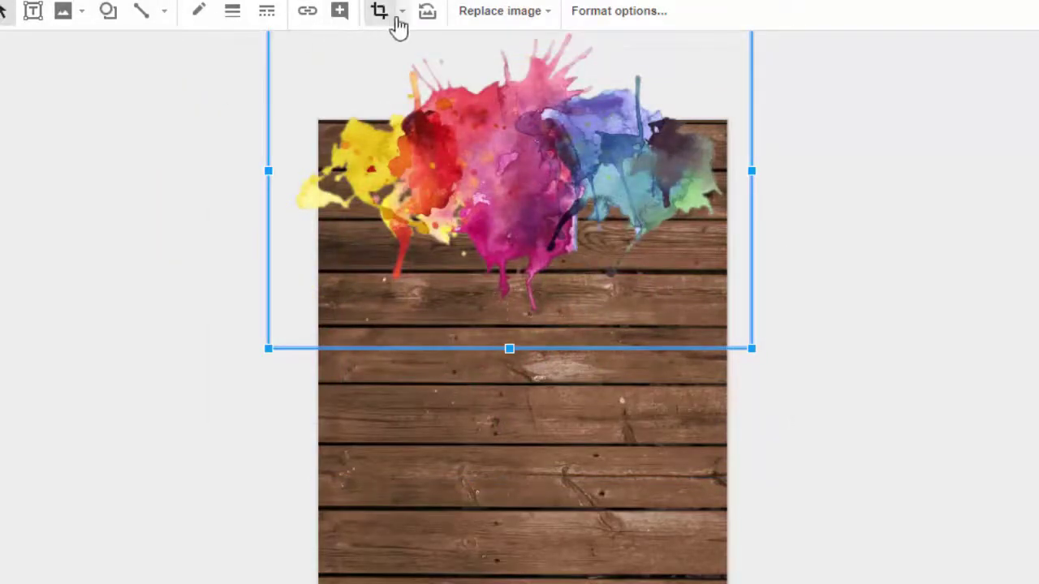
scroll(626, 167, "up", 1)
left_click_drag(511, 52, 509, 177)
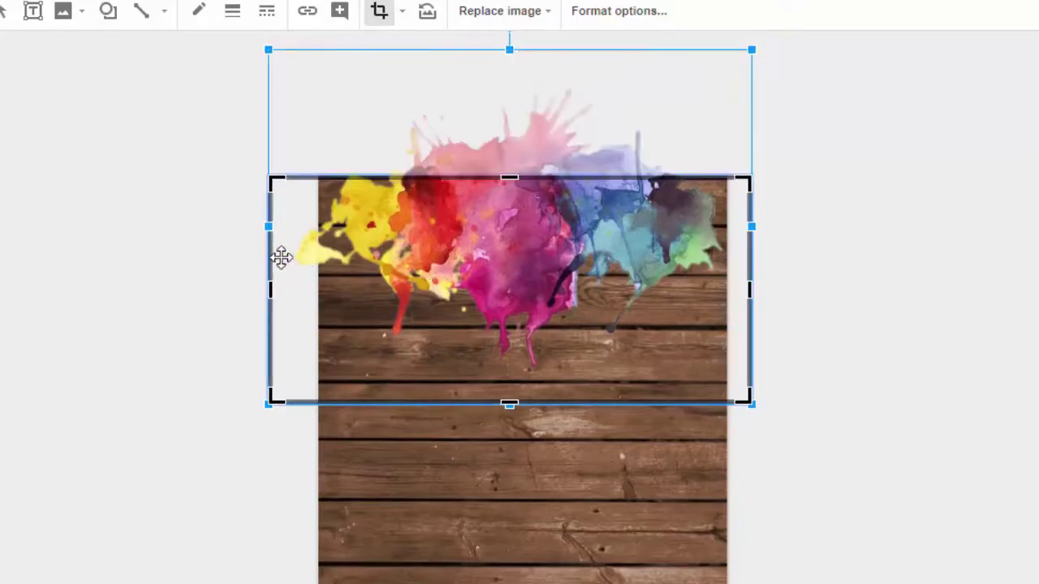
left_click_drag(270, 291, 318, 288)
key("Return")
Draw a text box across the paint splash at the top of the slide.
left_click(452, 155)
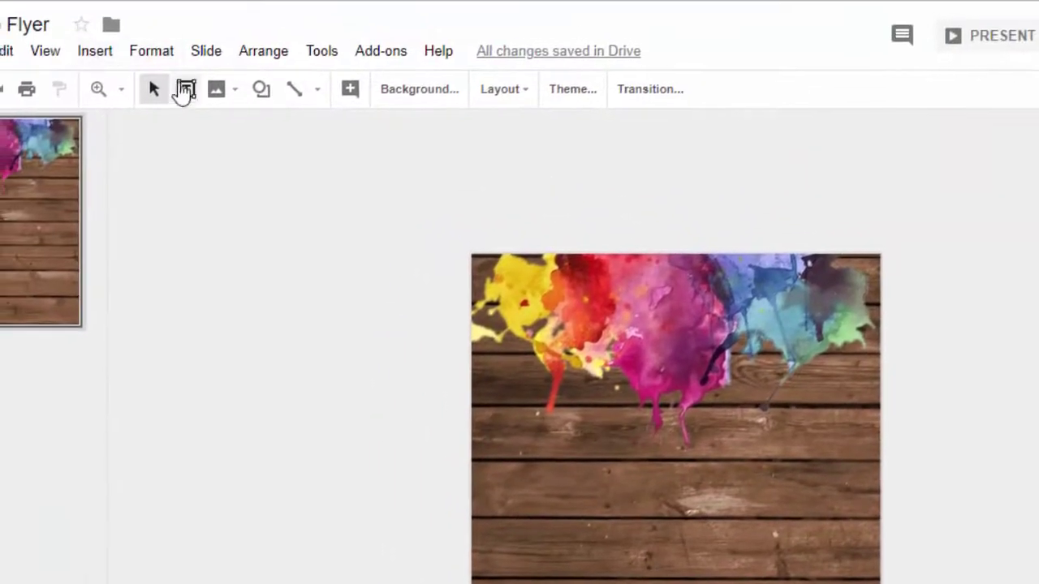
left_click(82, 41)
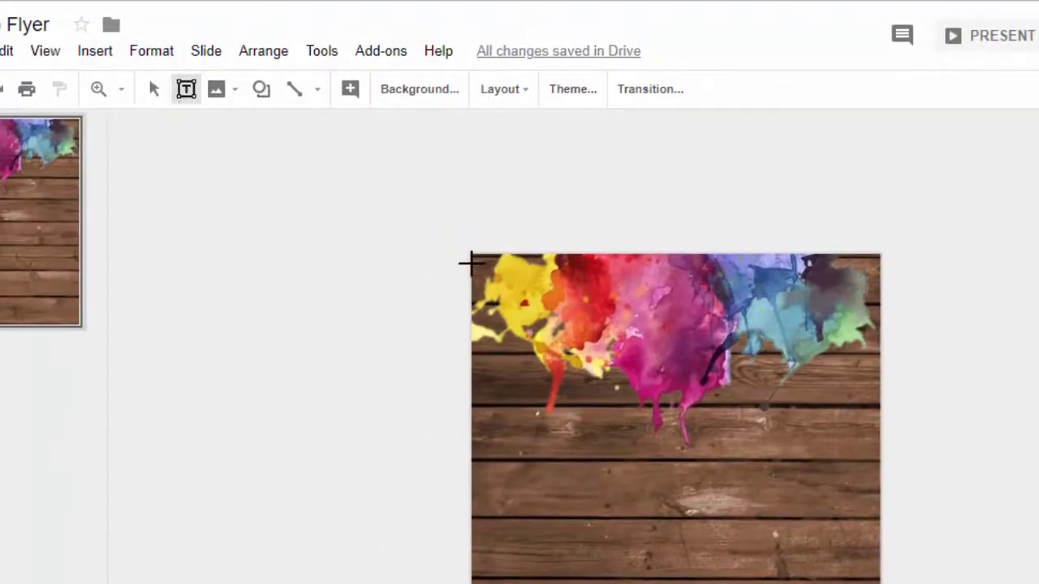
mouse_move(471, 253)
left_mouse_down()
mouse_move(922, 378)
mouse_move(880, 365)
left_mouse_up()
Add the Handwriting fonts Kaushan Script and Short Stack to the font list.
left_click(566, 92)
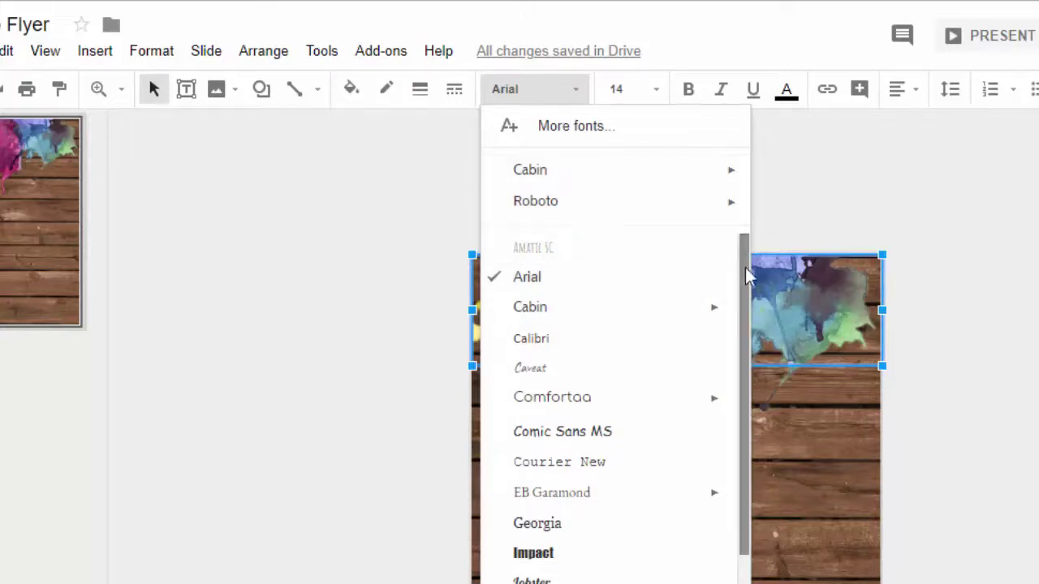
mouse_move(745, 263)
left_mouse_down()
mouse_move(759, 487)
mouse_move(745, 268)
left_mouse_up()
left_click(577, 127)
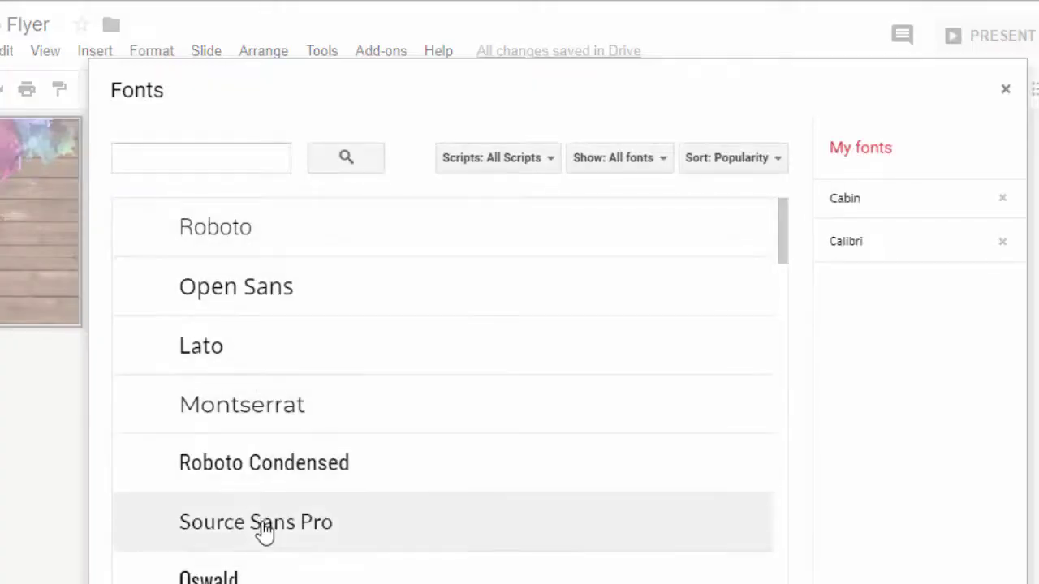
left_click(641, 161)
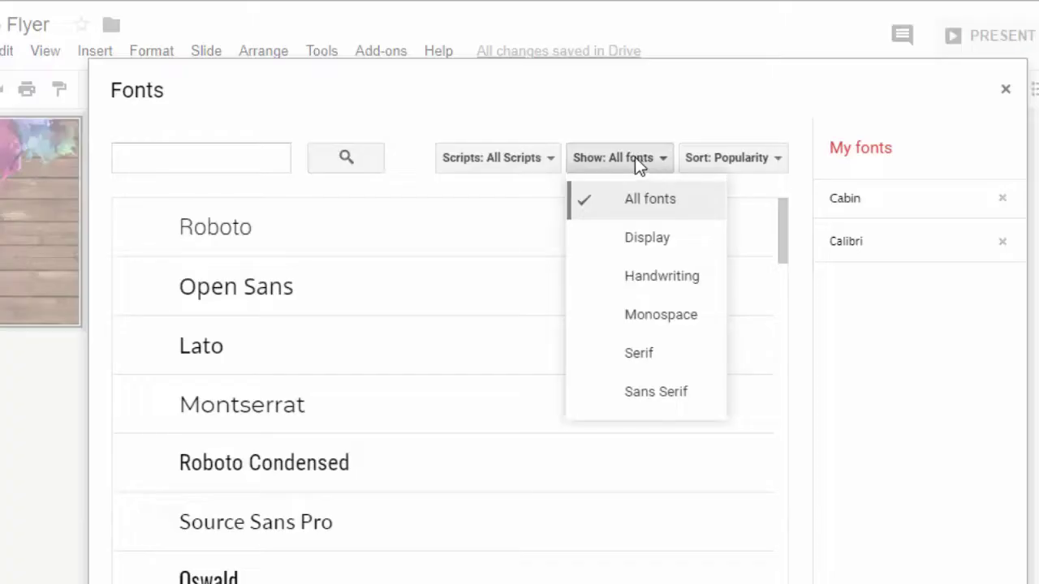
left_click(664, 276)
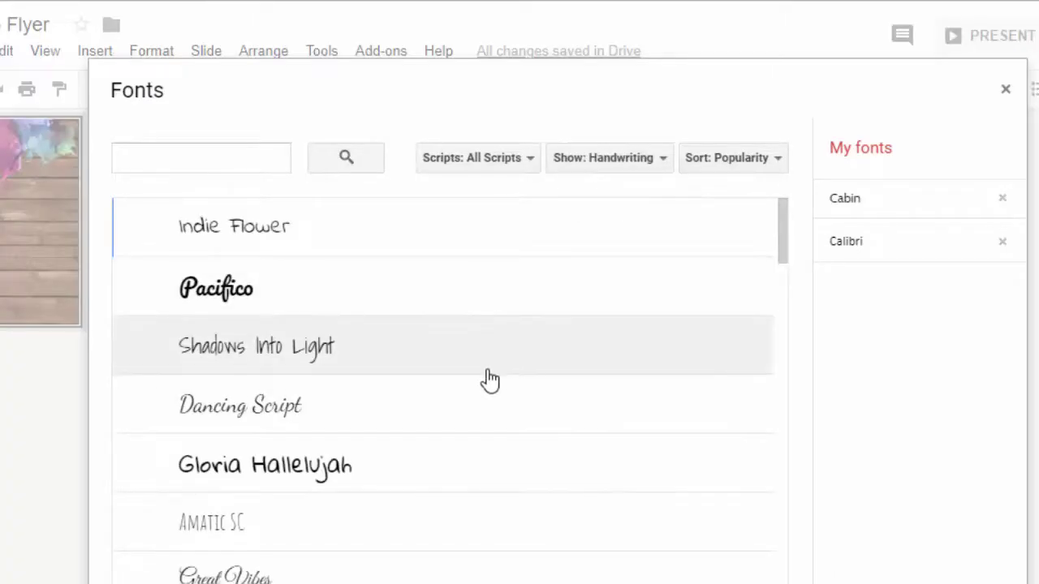
scroll(220, 228, "down", 5)
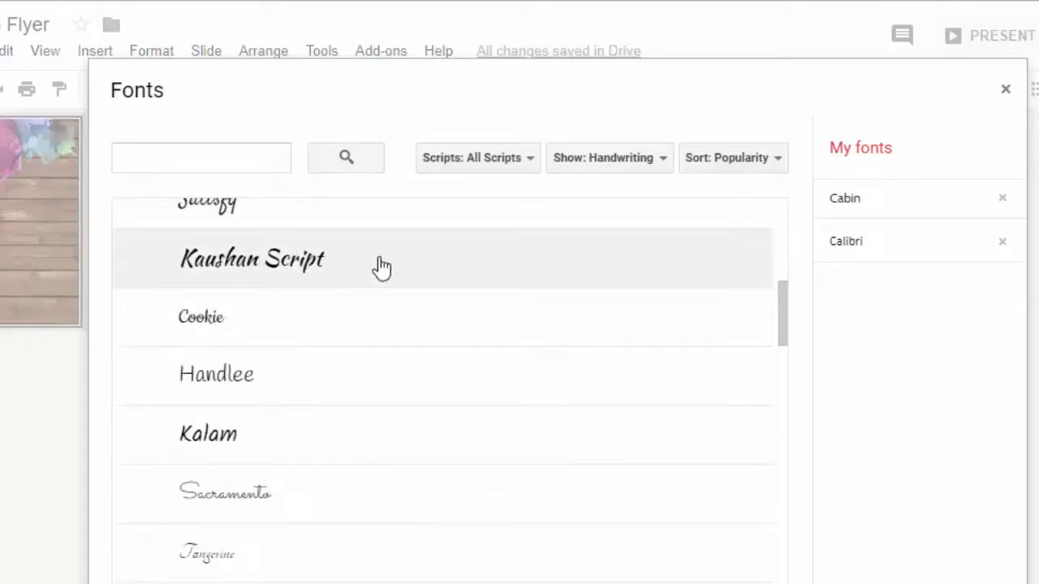
left_click(373, 268)
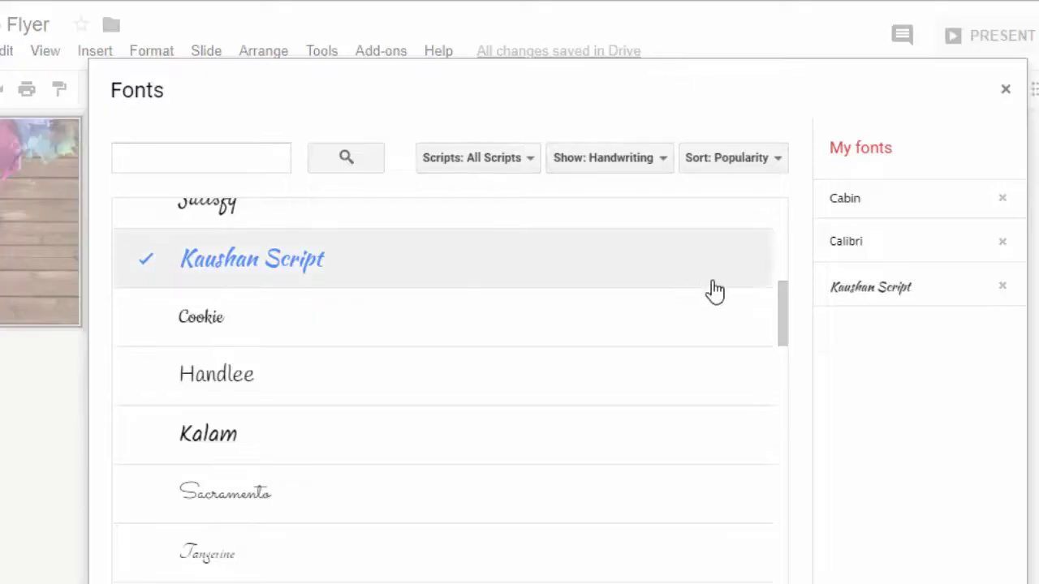
left_click_drag(787, 312, 779, 388)
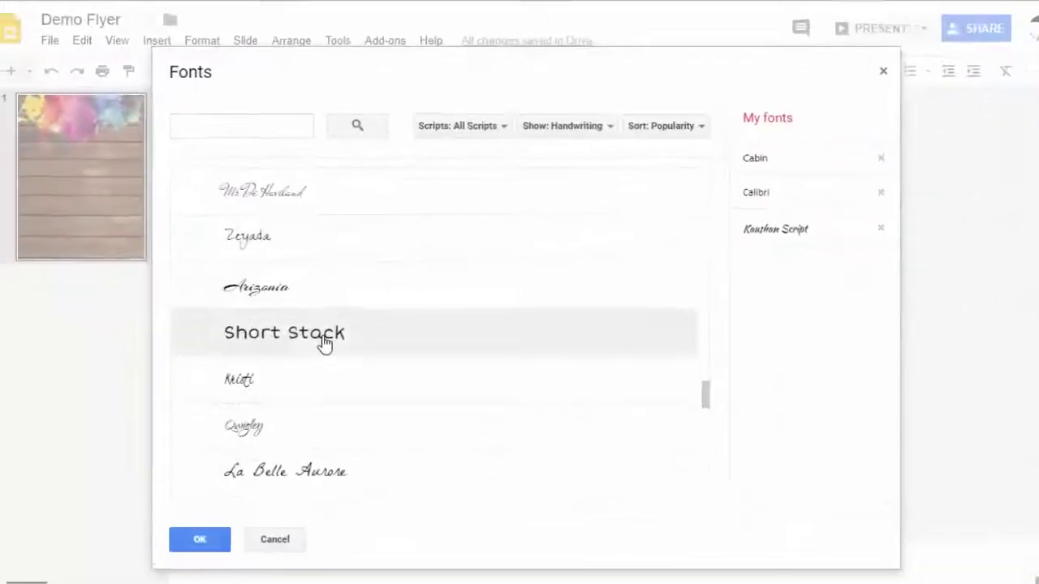
left_click(324, 343)
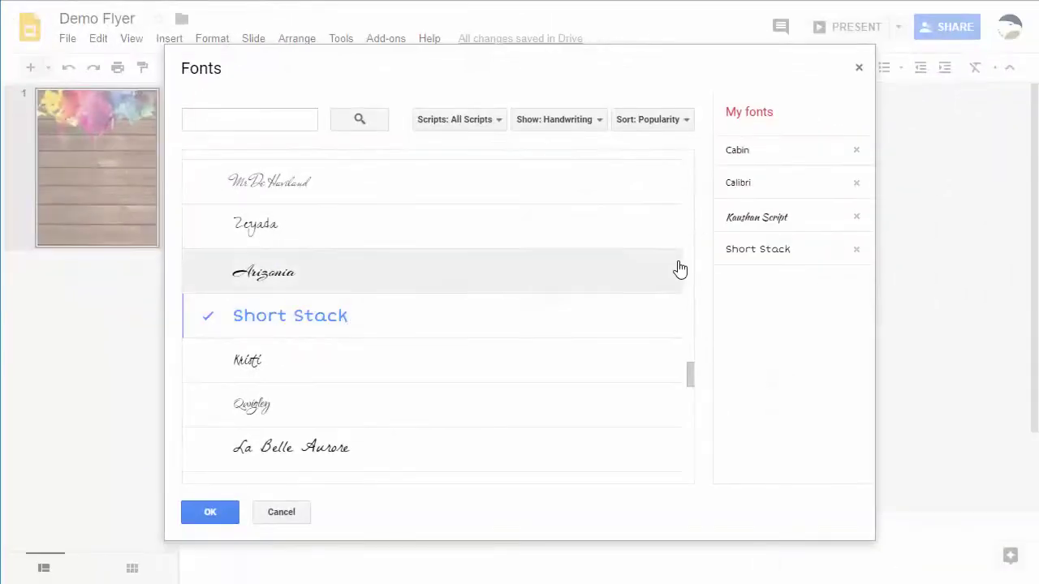
left_click(210, 513)
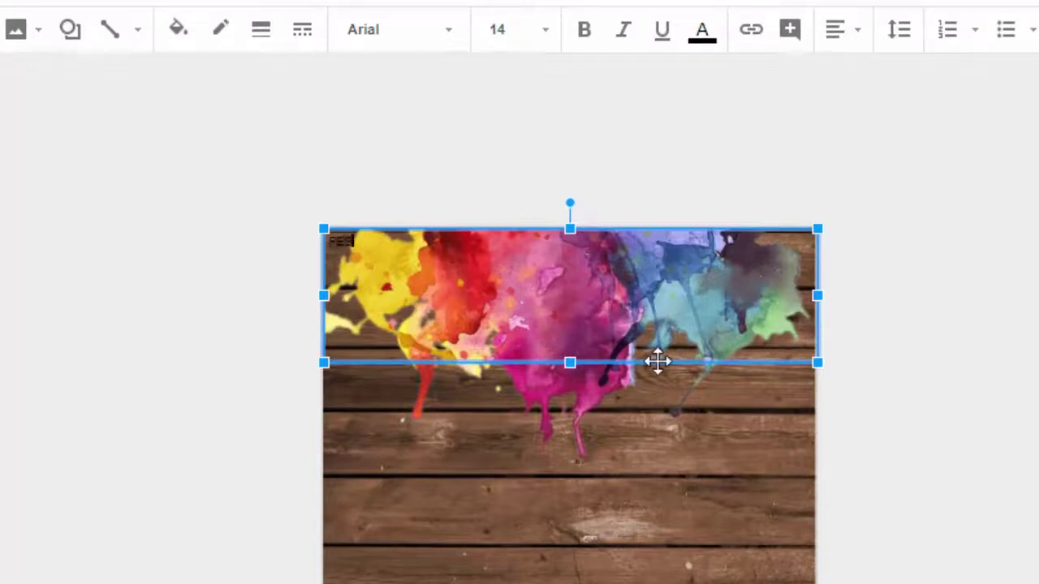
Finish typing 'PES Bake Sale' and format it as 72 pt Kaushan Script.
type("e Sale")
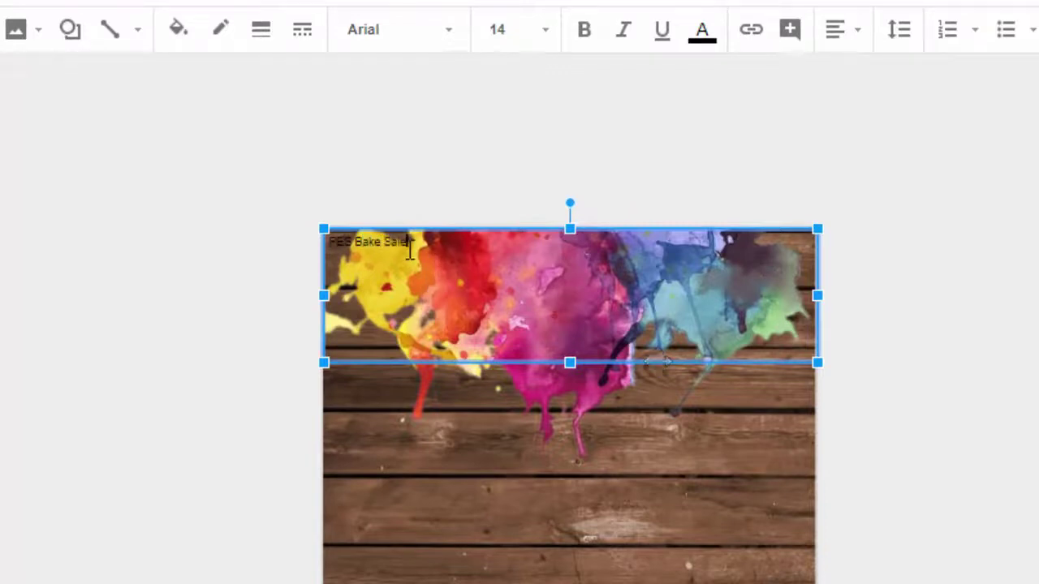
key("ctrl+a")
left_click(545, 25)
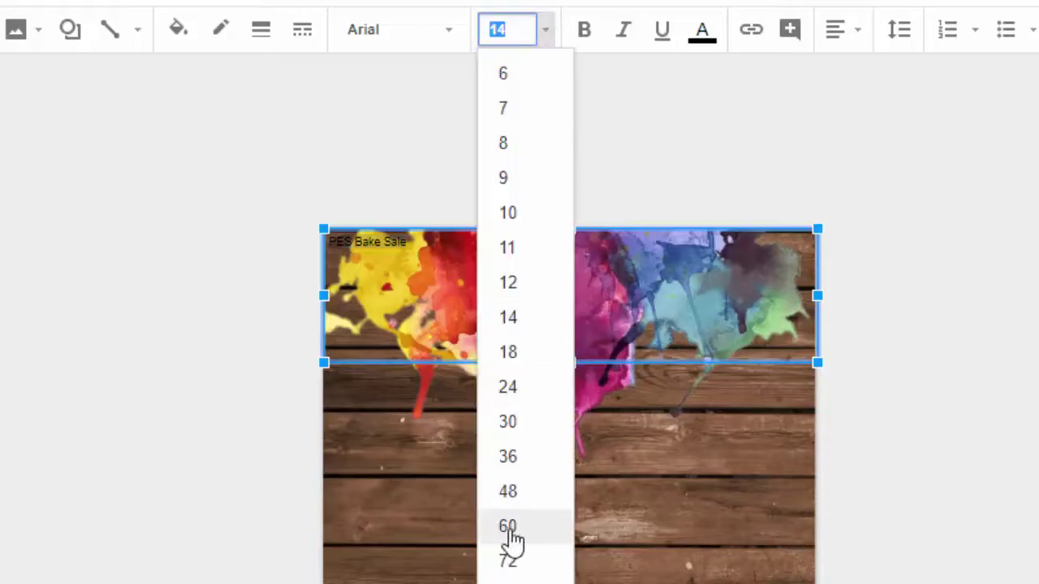
left_click(515, 564)
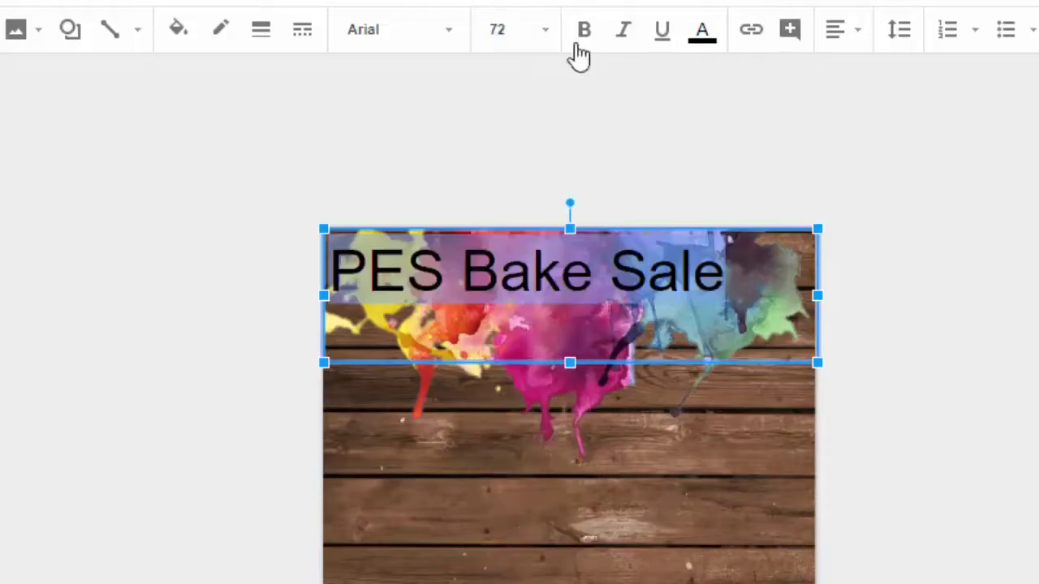
left_click(410, 32)
scroll(482, 460, "down", 3)
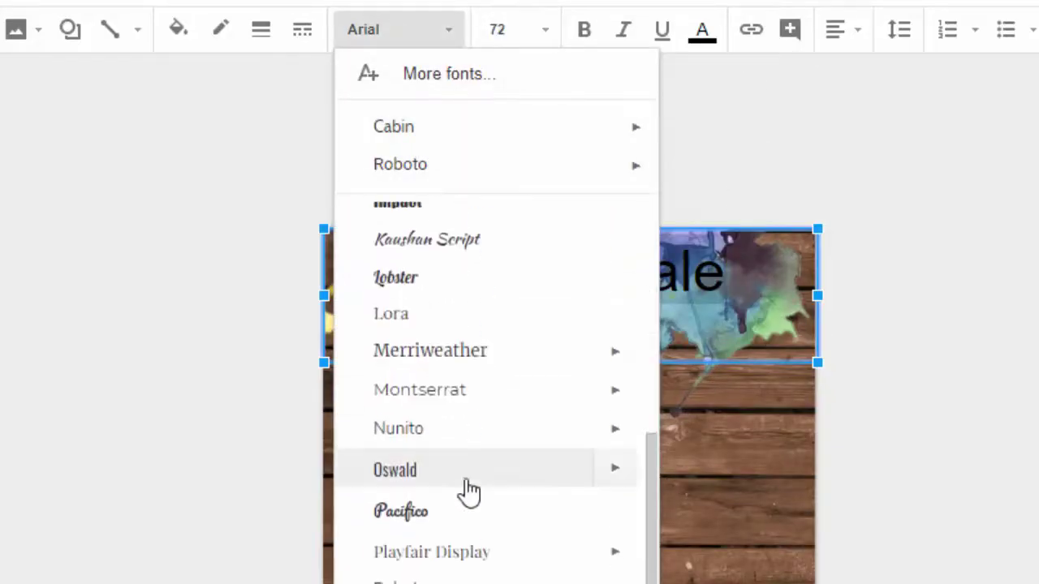
left_click(454, 236)
left_click(545, 31)
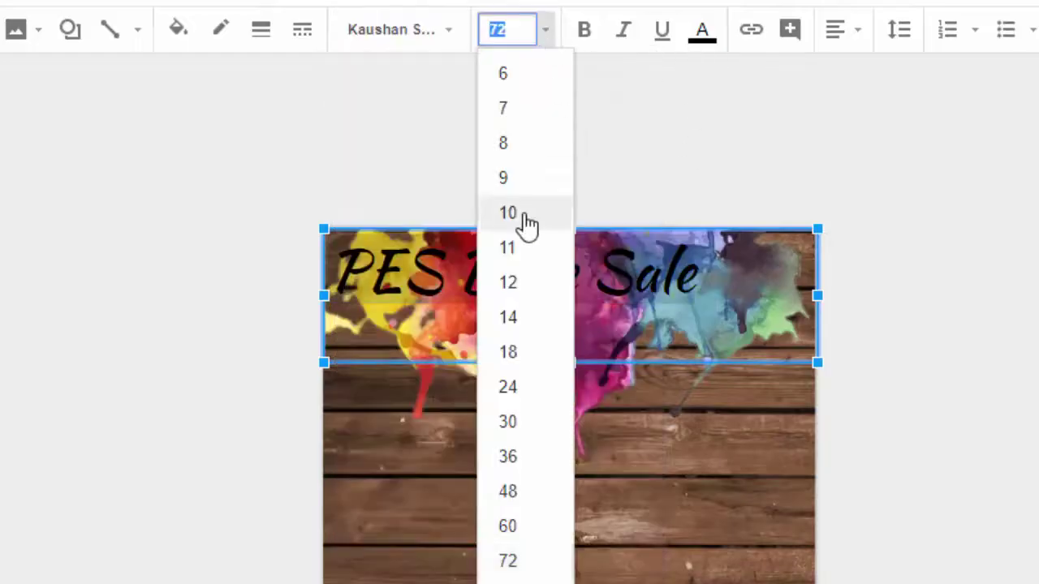
left_click(547, 32)
Make the title text white, centre it, and nudge the title box down slightly.
left_click(702, 32)
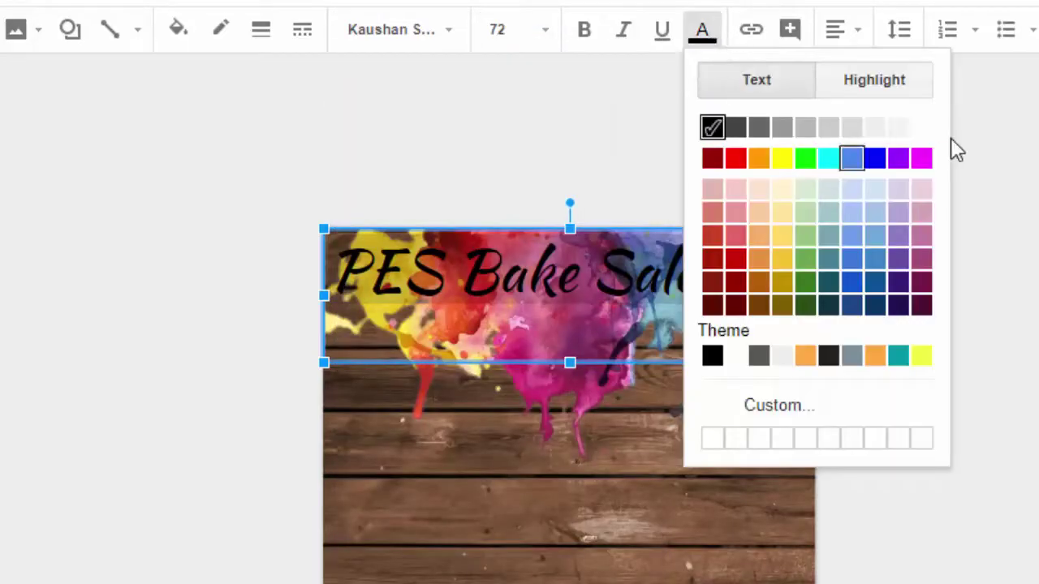
left_click(922, 132)
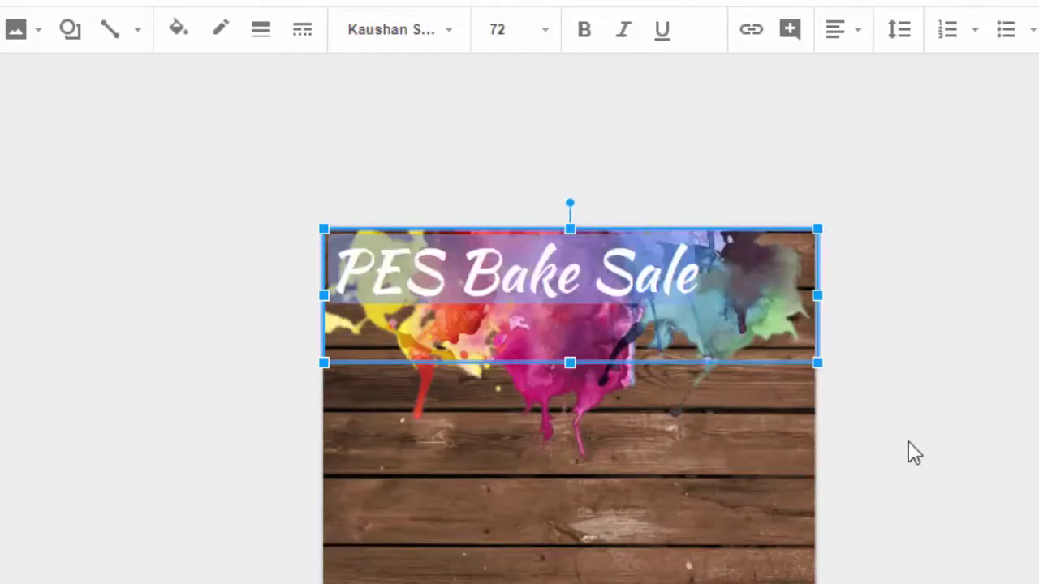
left_click(858, 31)
left_click(876, 73)
left_click_drag(570, 229, 570, 243)
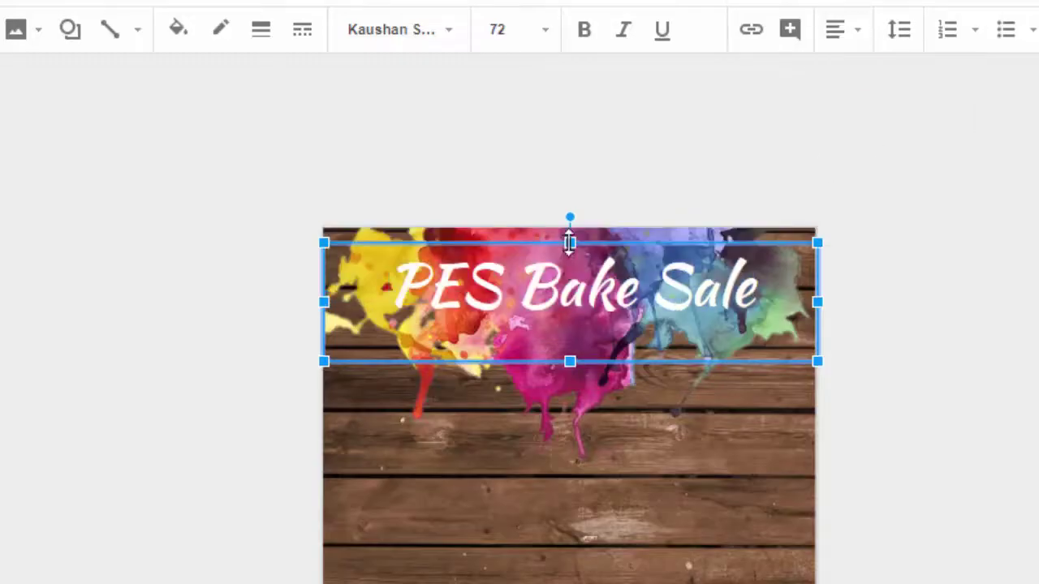
left_click(479, 81)
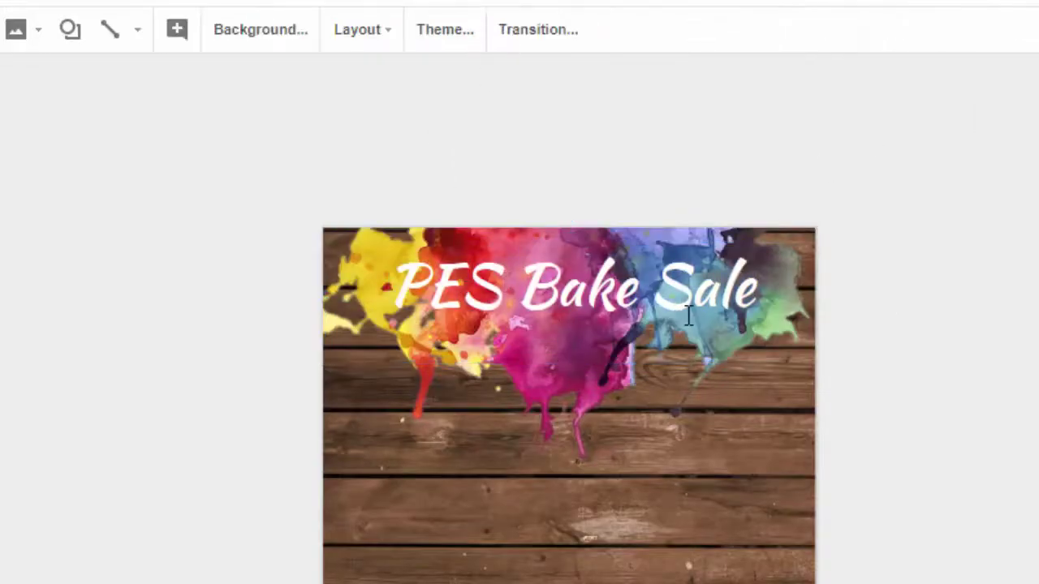
left_click(692, 294)
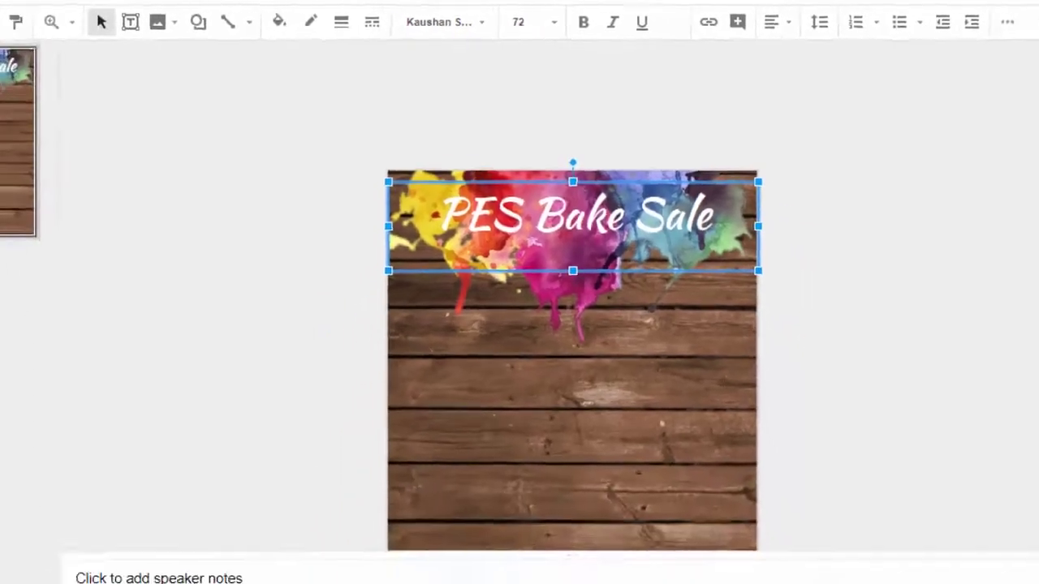
Try a reflection on the PES Bake Sale title, then remove it.
left_click(979, 21)
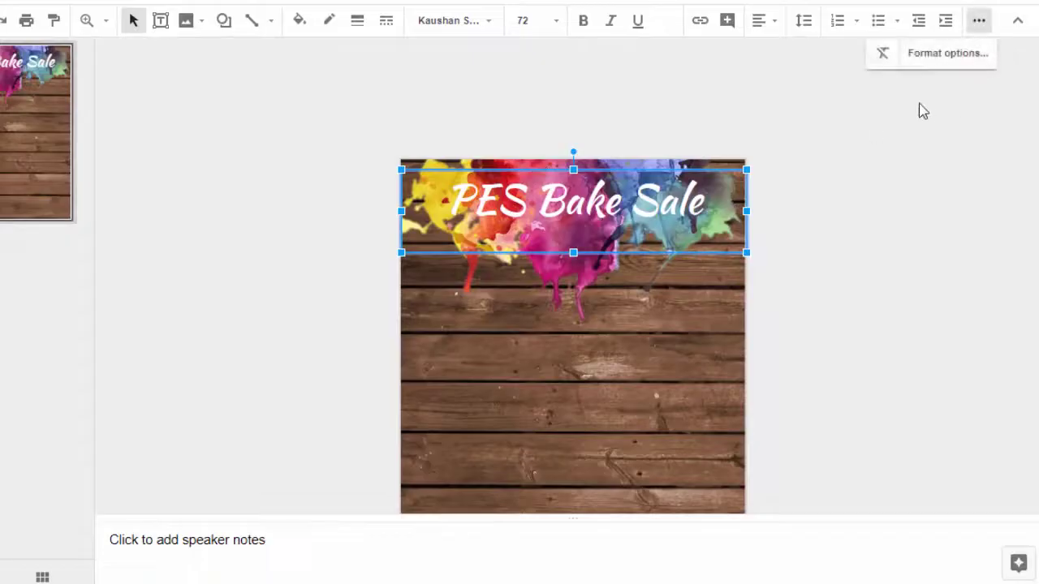
left_click(939, 55)
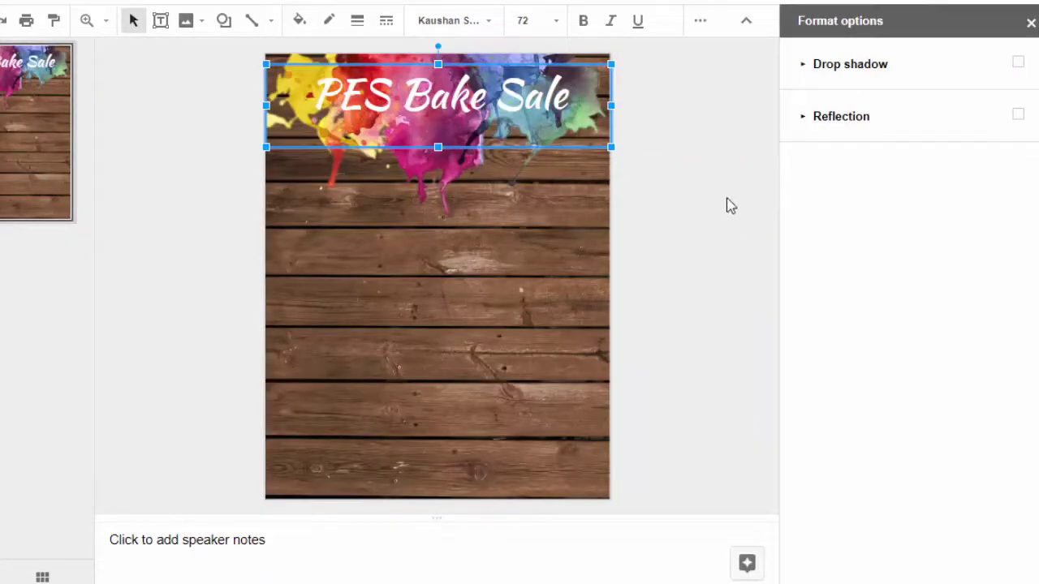
left_click(699, 24)
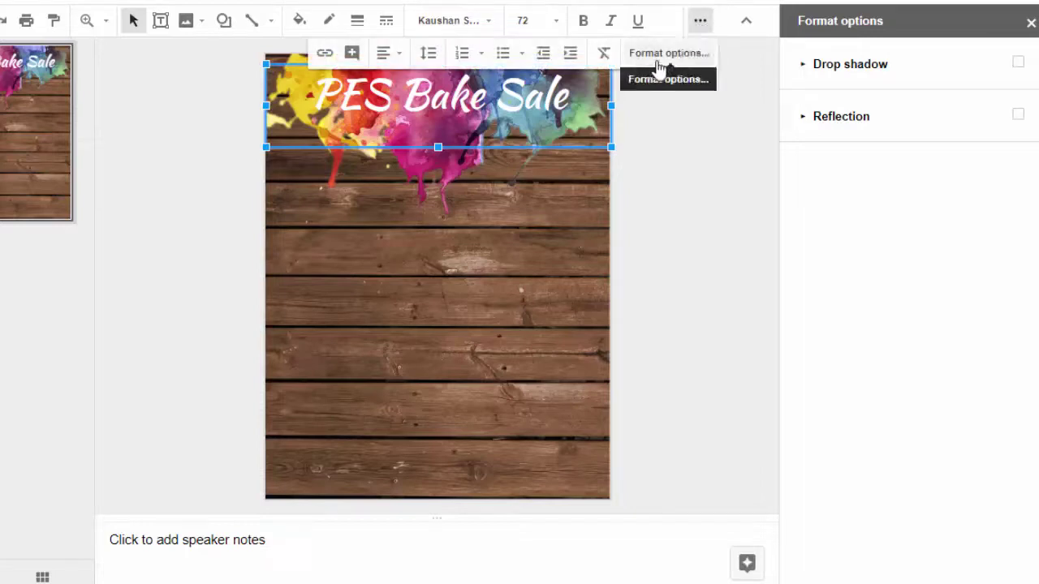
left_click(771, 97)
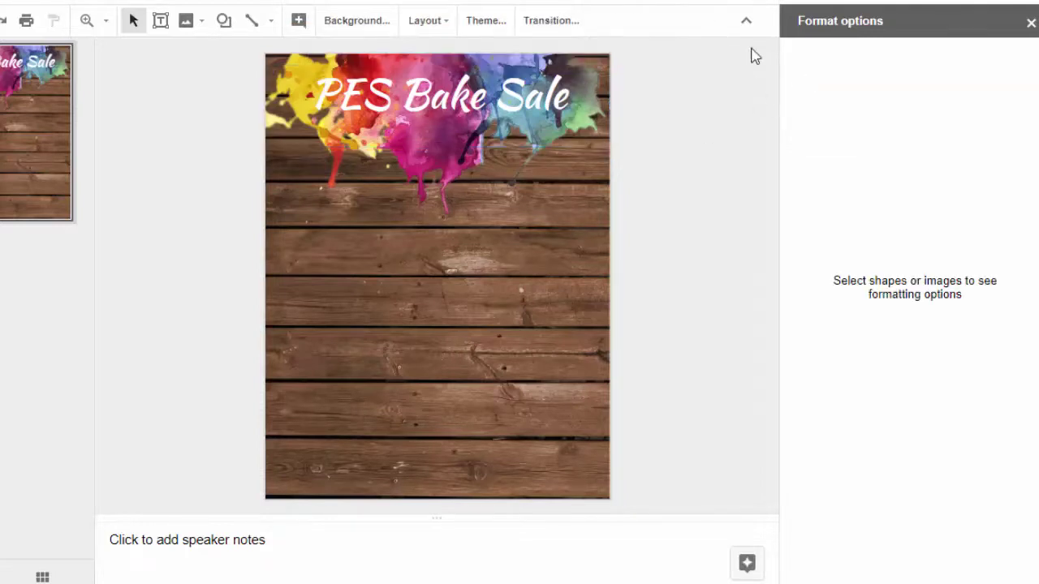
left_click(546, 63)
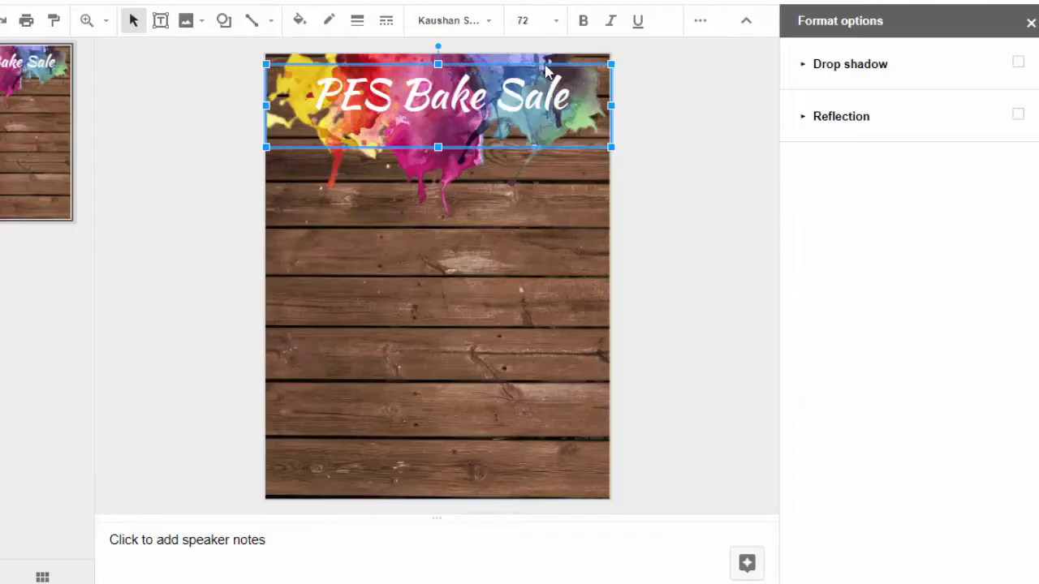
left_click(1018, 115)
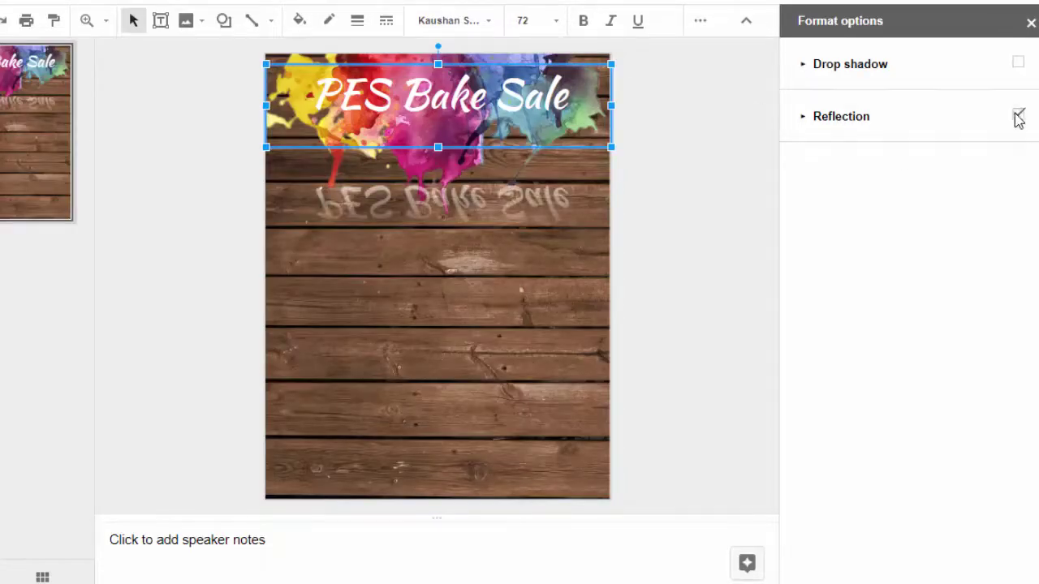
left_click(1019, 116)
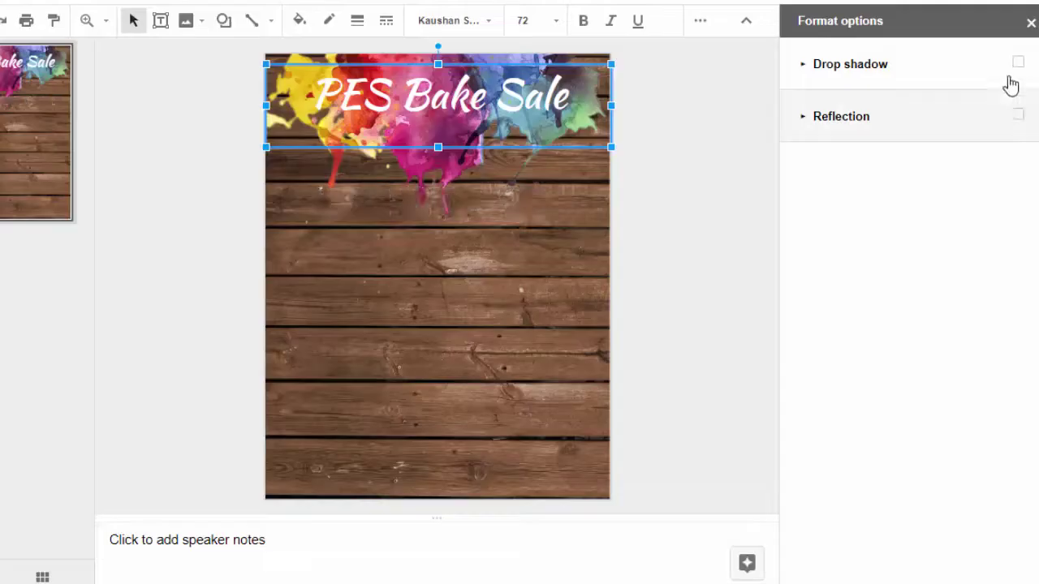
Add a drop shadow to the title with 0 transparency and a larger blur radius.
left_click(1019, 63)
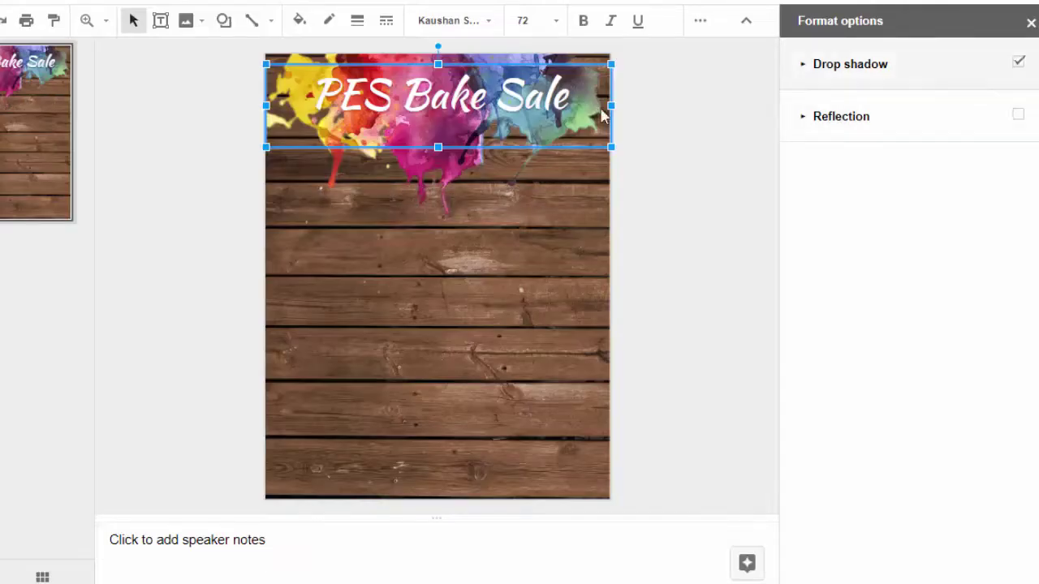
left_click(802, 65)
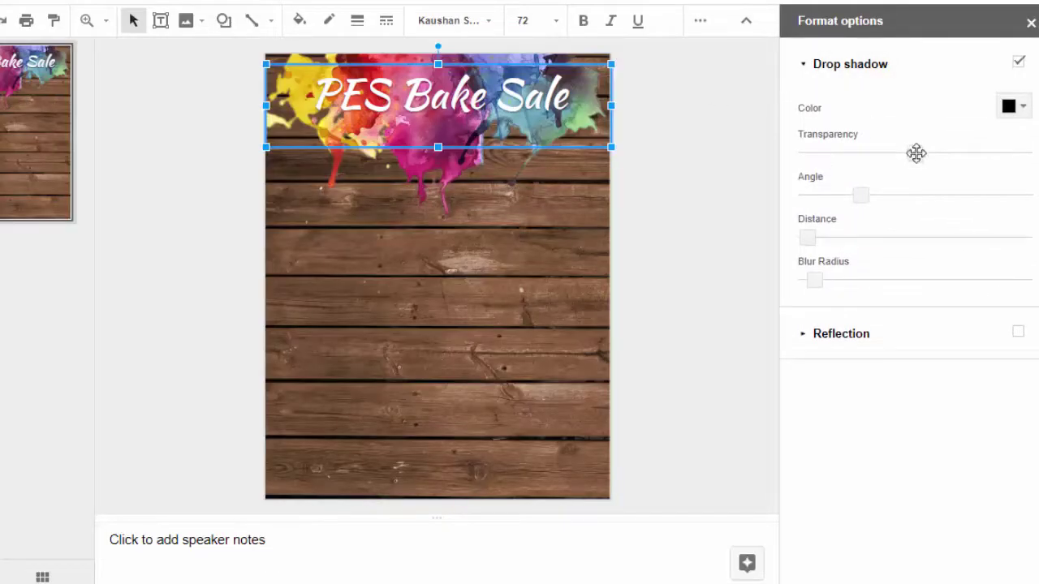
left_click_drag(917, 149, 805, 152)
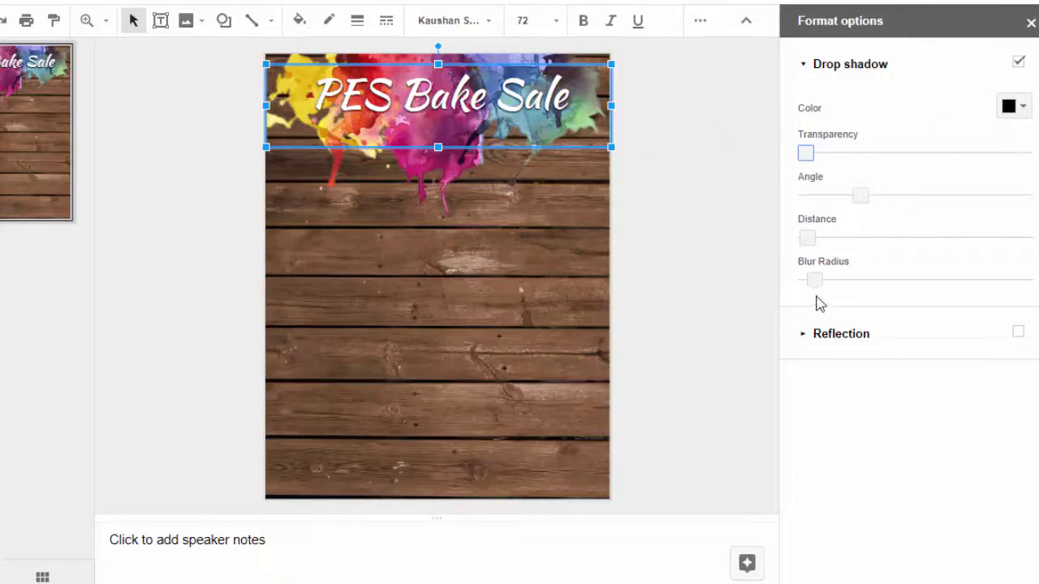
left_click_drag(816, 280, 842, 276)
left_click(772, 131)
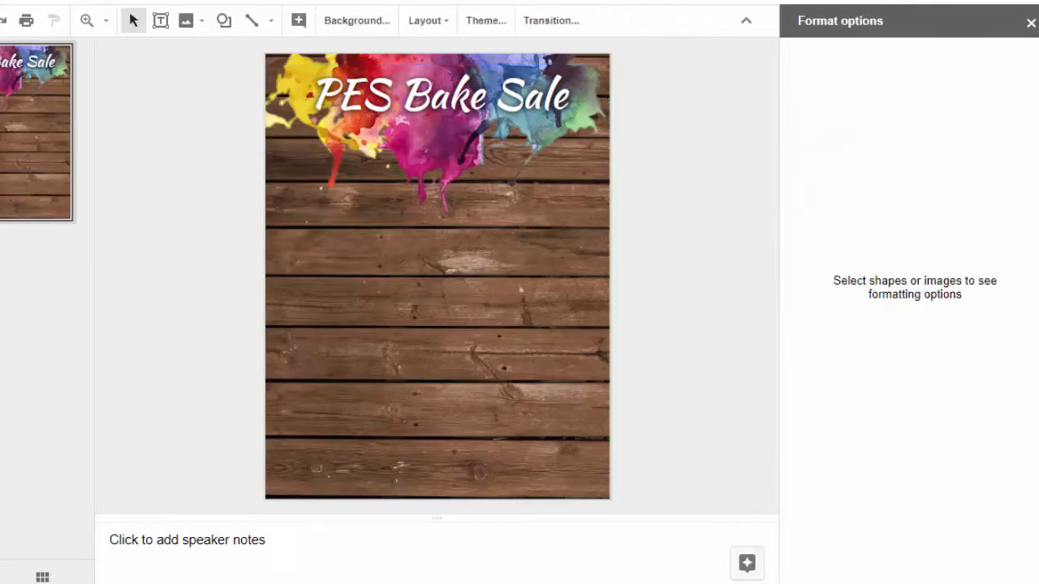
Zoom to 100%, close the Format options panel, and scroll around to inspect the title shadow.
key("alt+f")
left_click(105, 20)
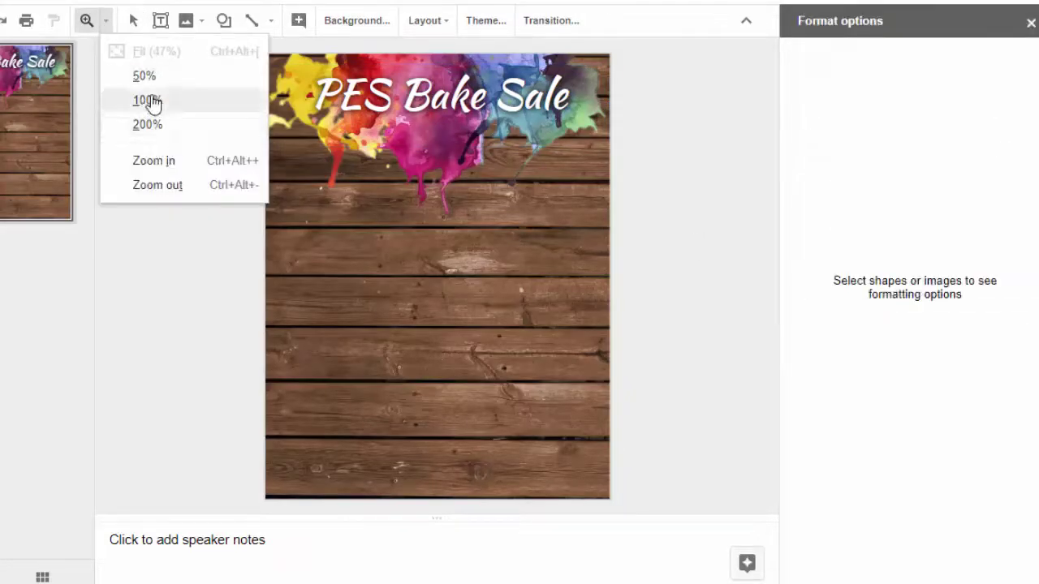
left_click(153, 161)
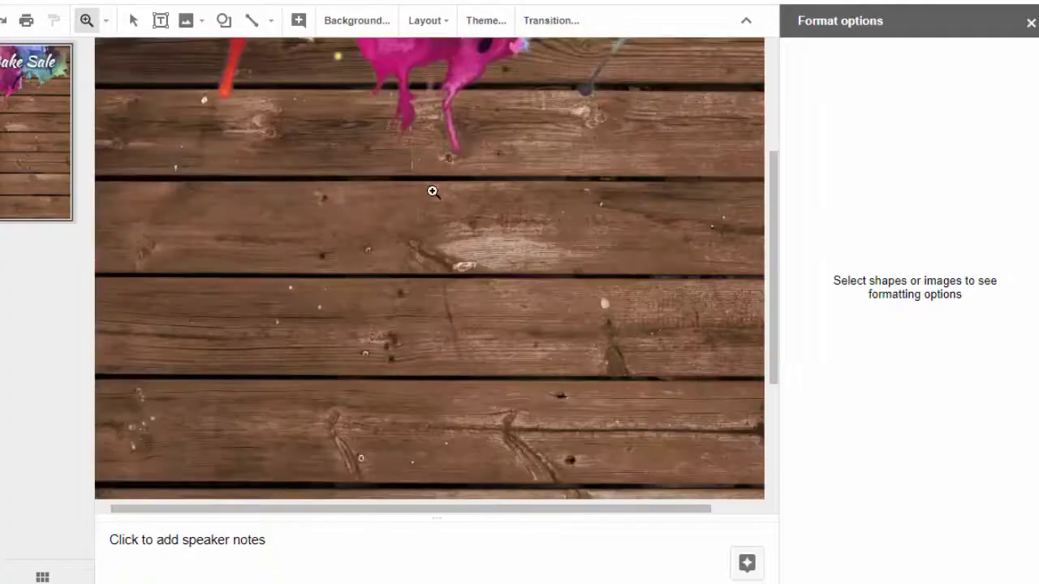
scroll(438, 191, "up", 3)
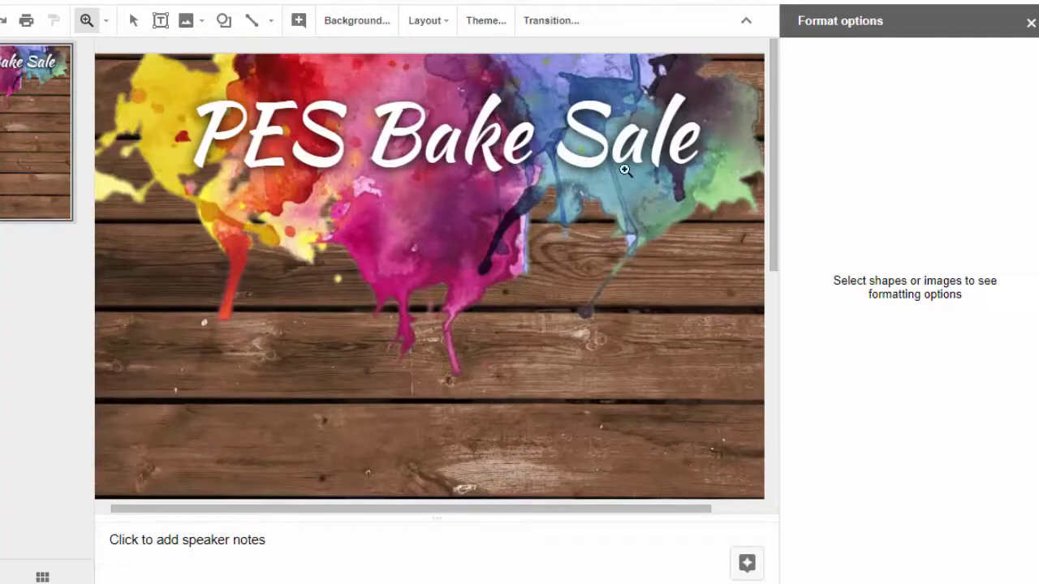
left_click(1031, 23)
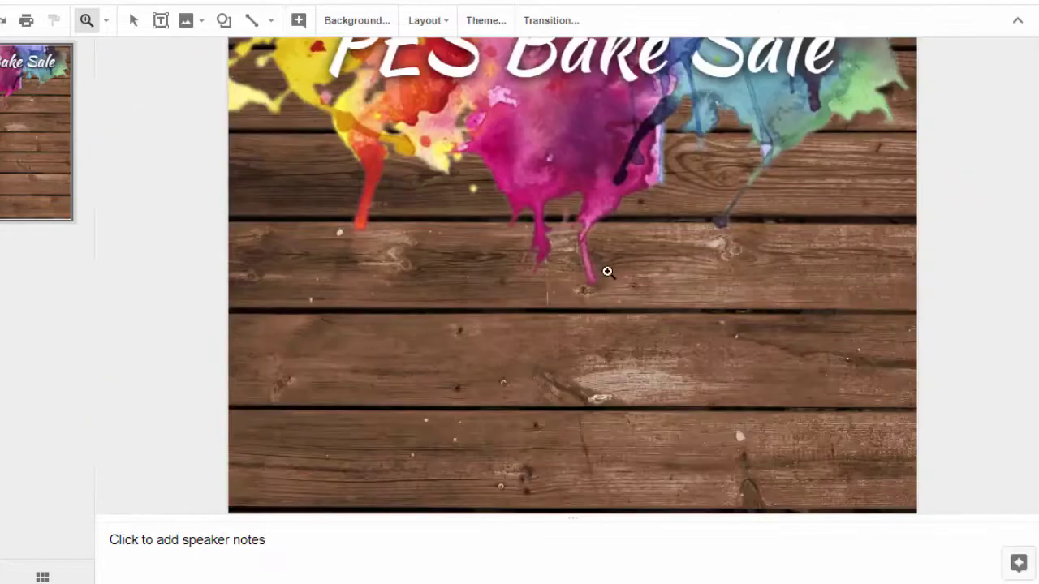
scroll(611, 267, "down", 4)
scroll(608, 290, "up", 2)
scroll(607, 290, "up", 2)
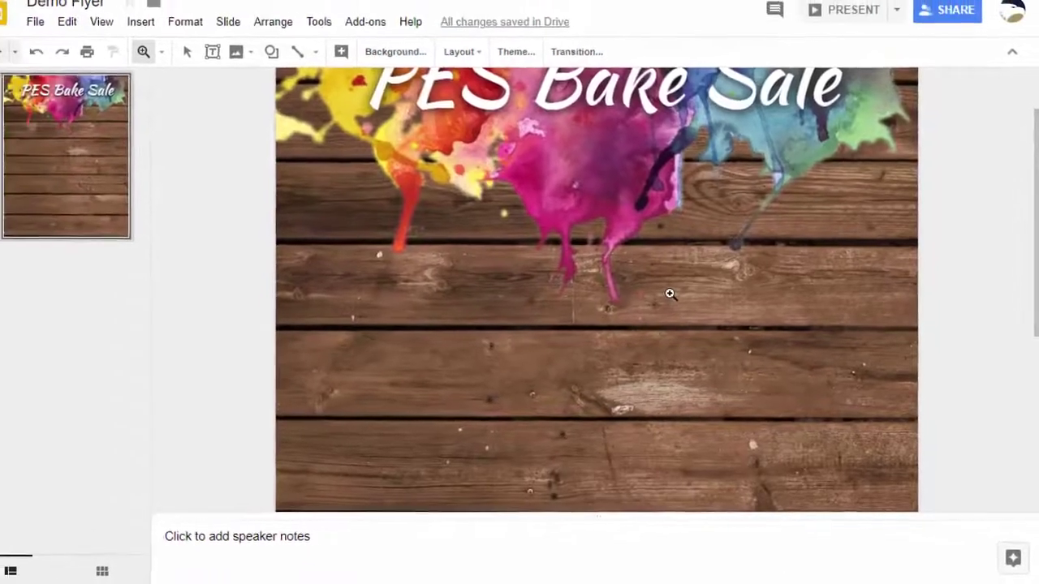
scroll(637, 269, "down", 3)
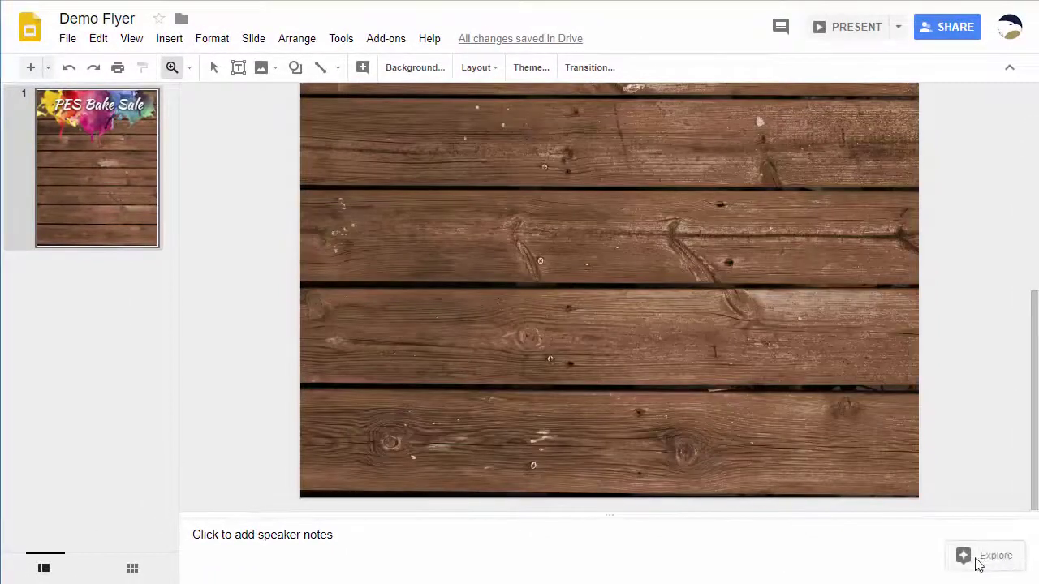
Search Explore for 'cupcake transparent' and filter to image results.
left_click(980, 563)
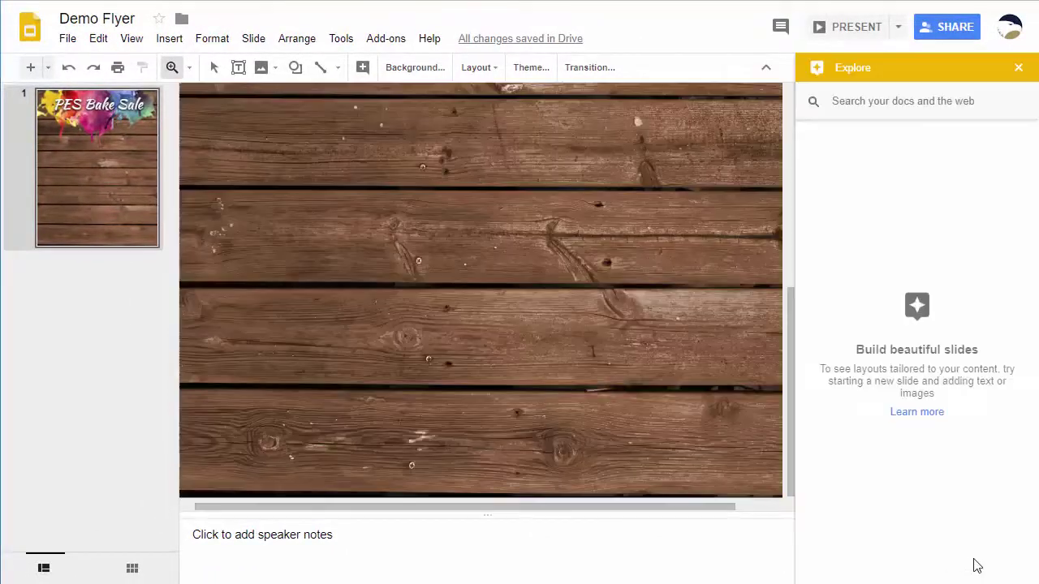
left_click(896, 101)
type("cupcake transpare")
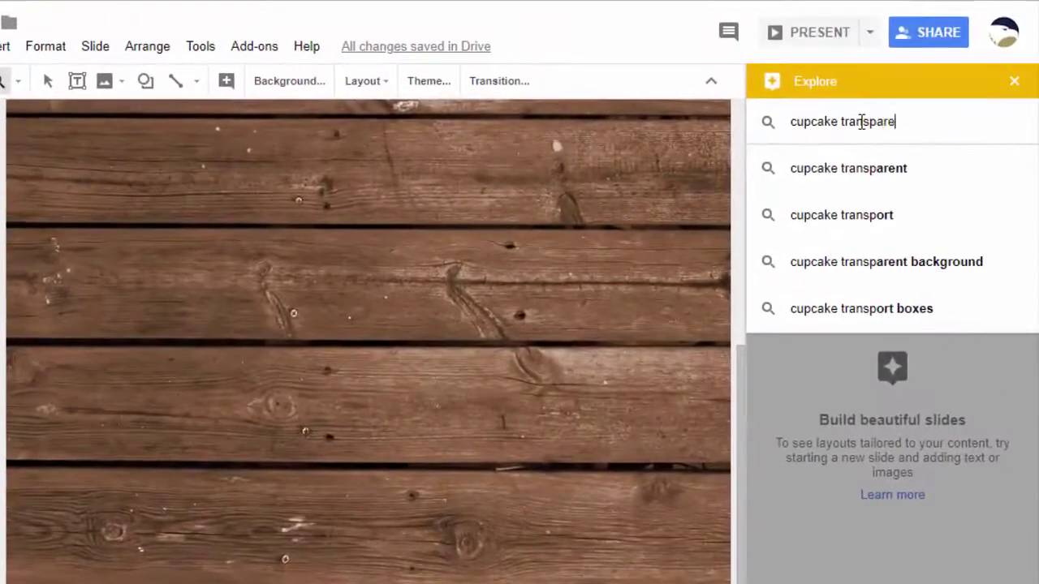
type("nt")
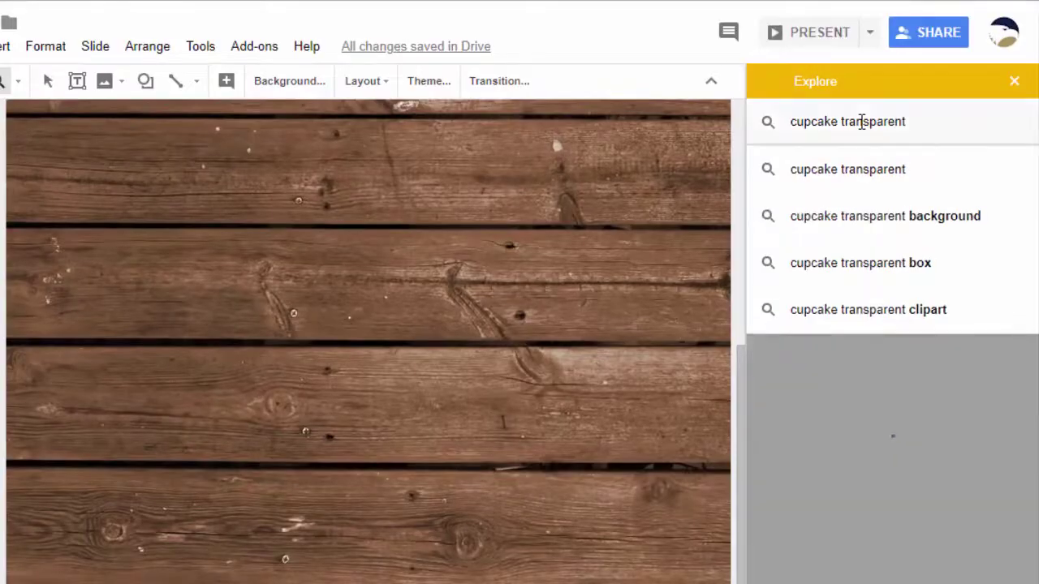
key("Return")
left_click(899, 177)
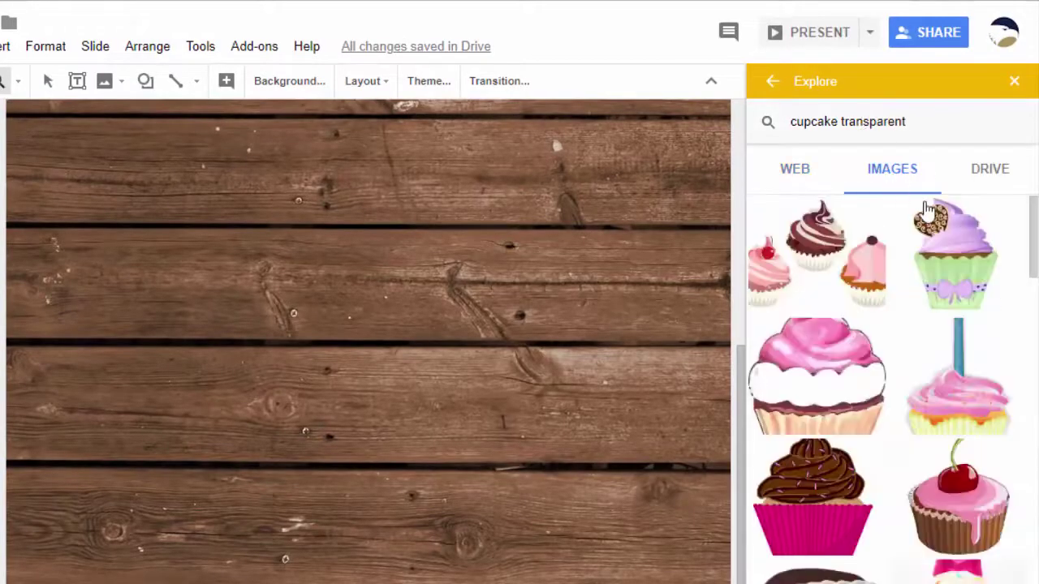
Scroll down through the cupcake transparent image results.
scroll(901, 438, "down", 5)
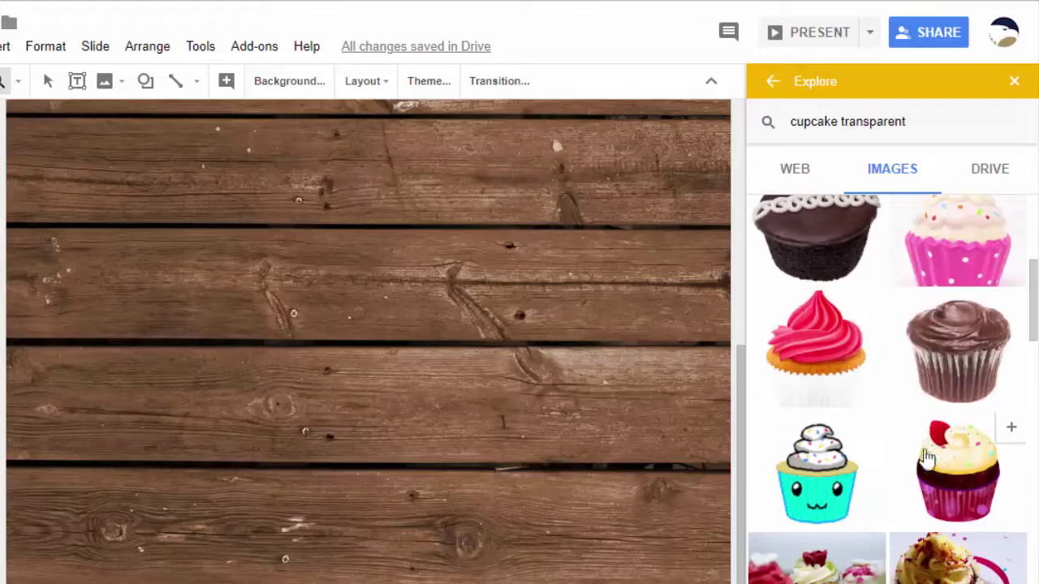
scroll(922, 417, "down", 3)
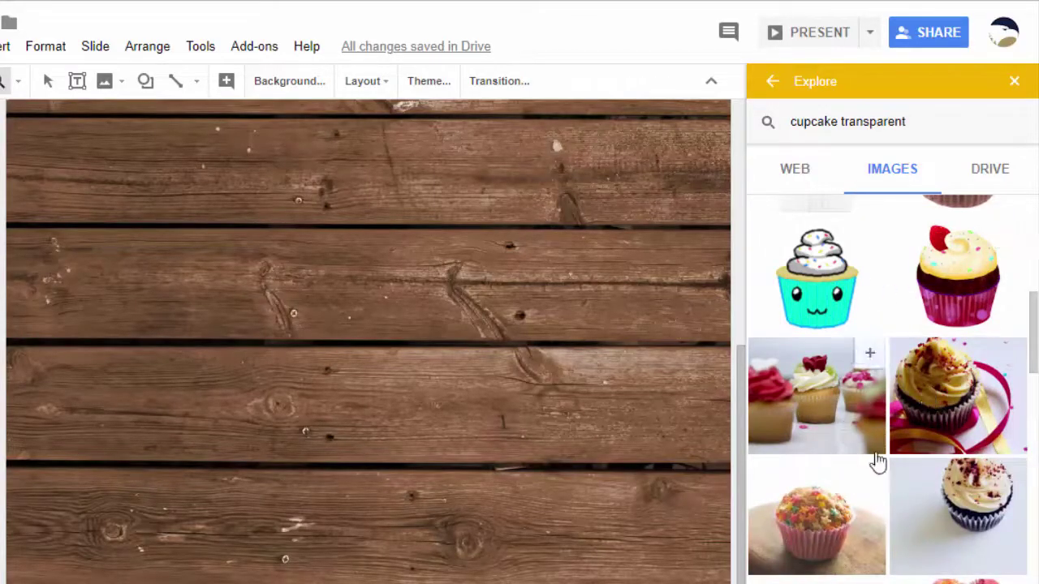
scroll(895, 481, "down", 10)
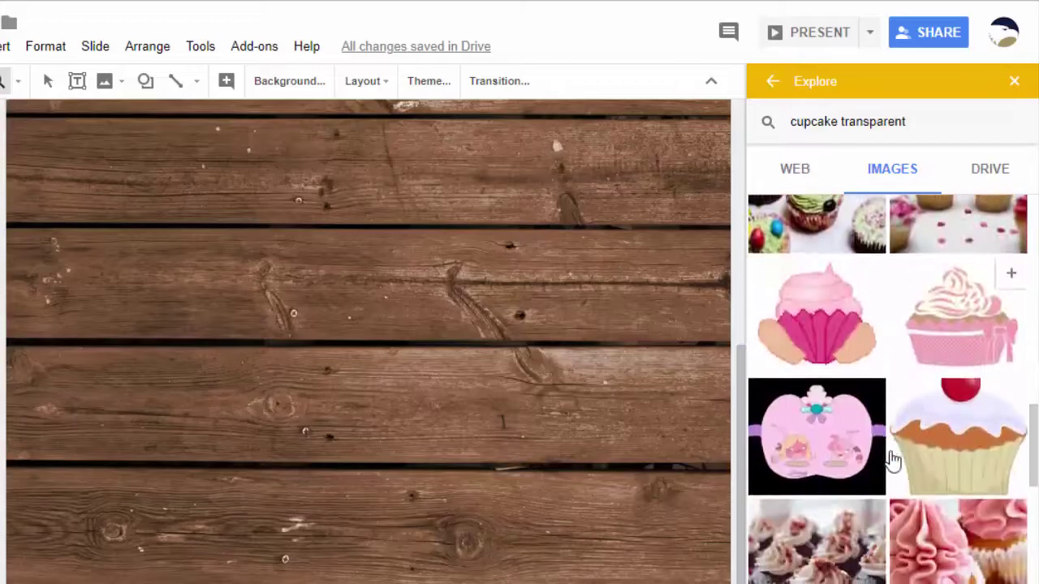
scroll(893, 460, "down", 10)
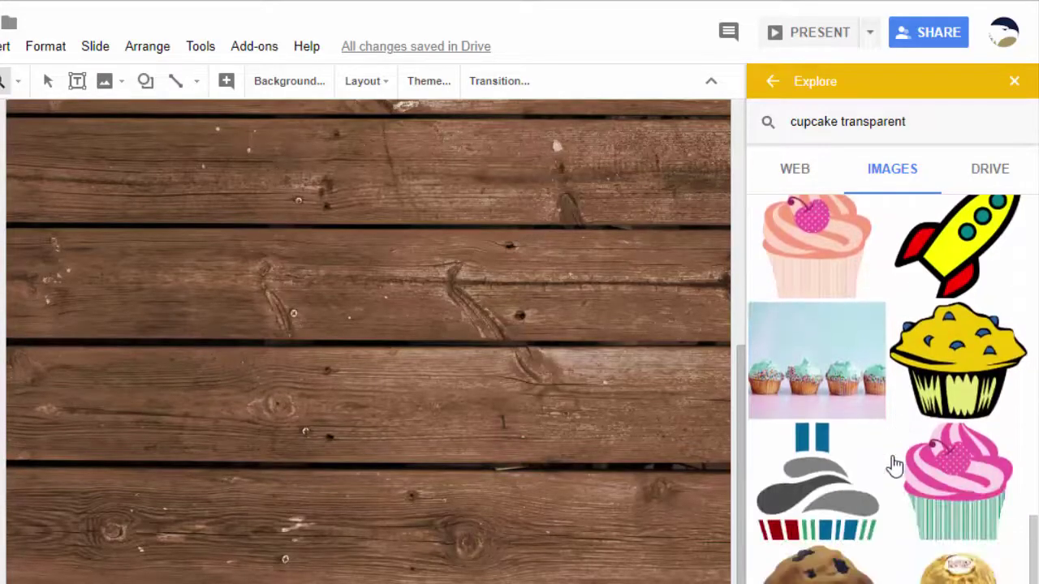
scroll(892, 465, "down", 7)
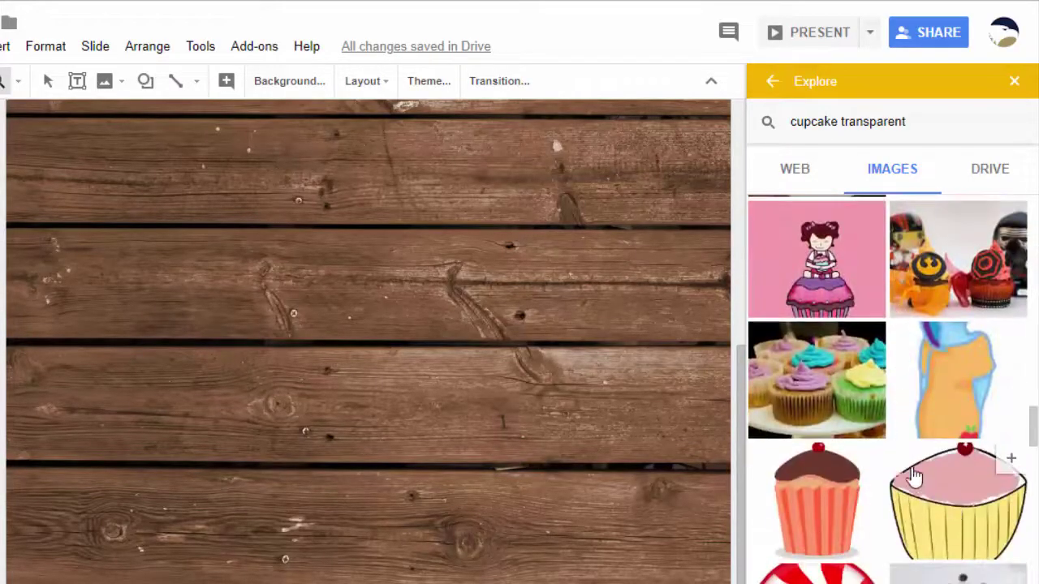
scroll(913, 473, "down", 8)
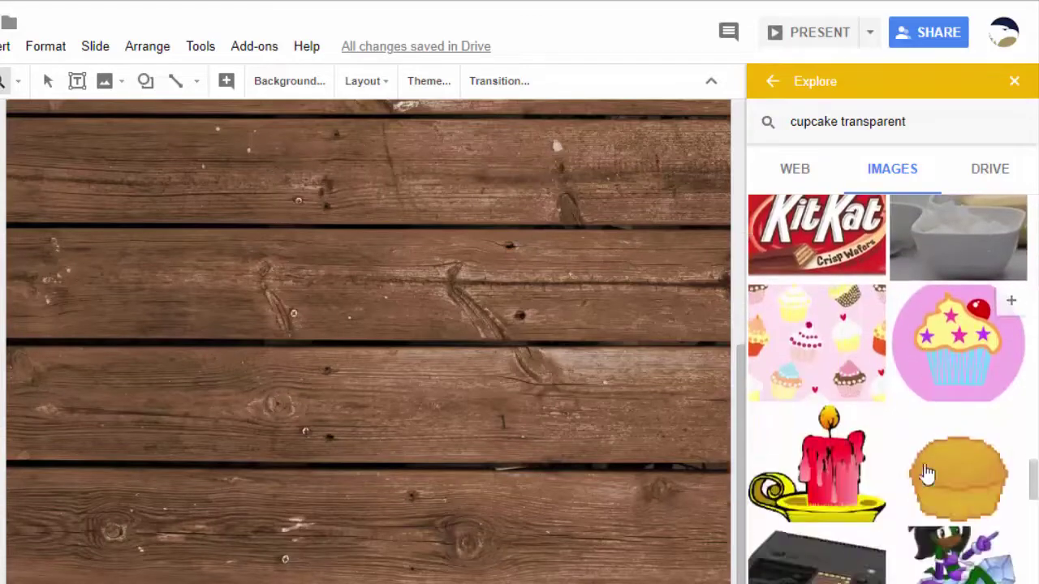
scroll(926, 473, "down", 8)
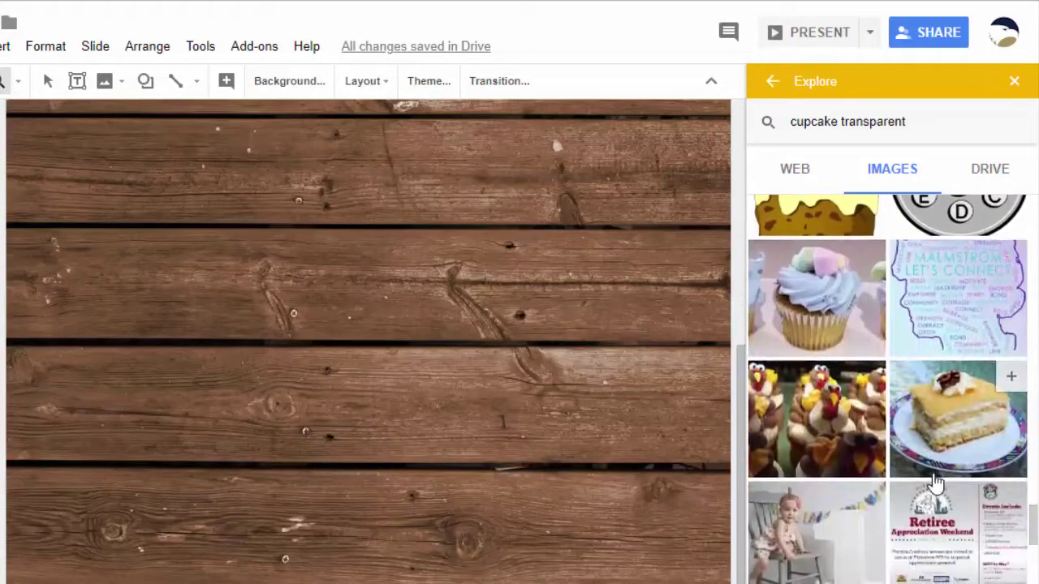
scroll(936, 483, "down", 7)
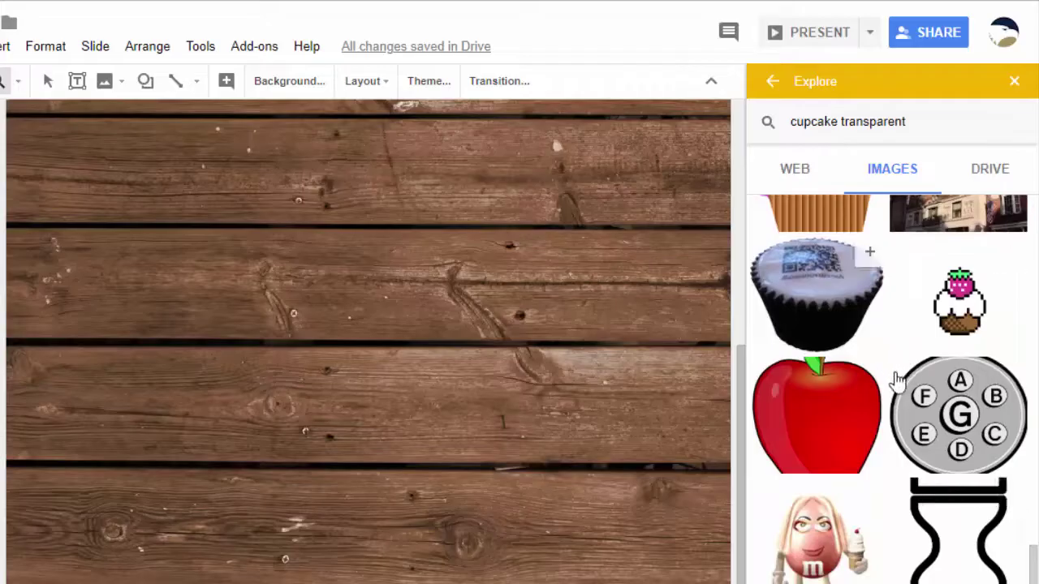
scroll(900, 383, "down", 5)
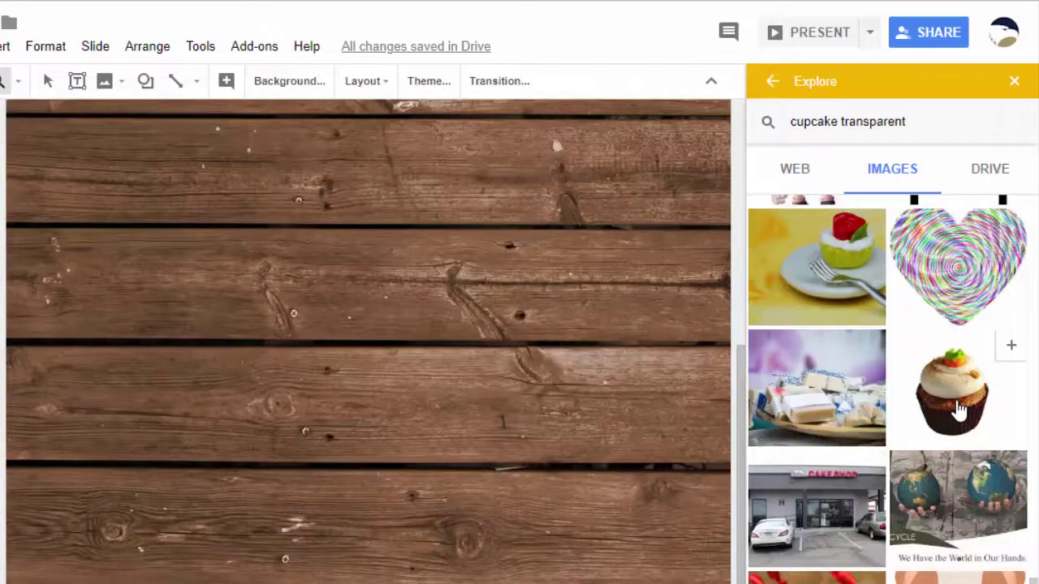
Insert the carrot-topped cupcake photo from Explore and fit the slide in view.
left_click(960, 409)
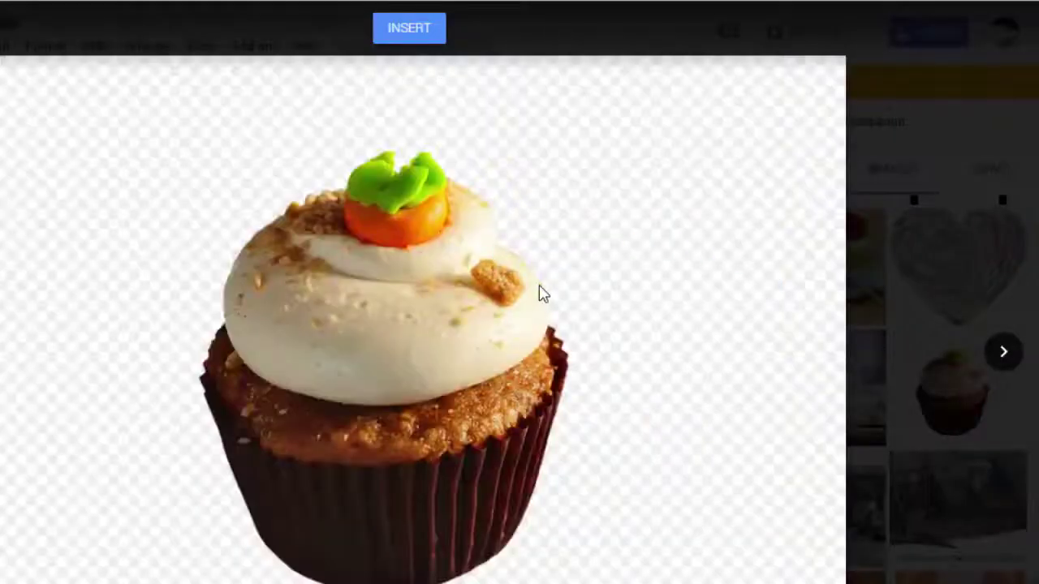
left_click(929, 306)
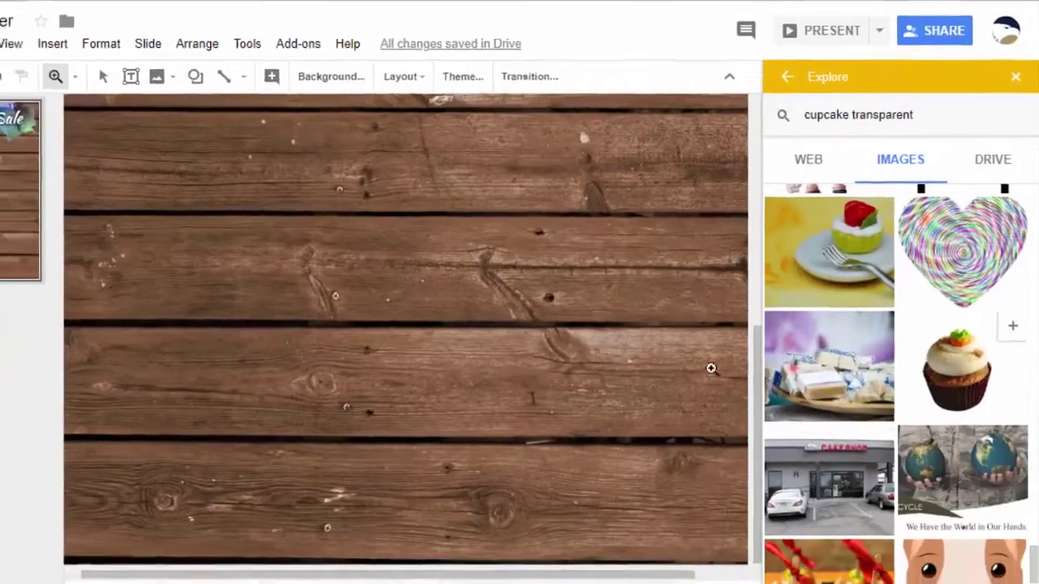
left_click(1011, 349)
left_click(476, 197)
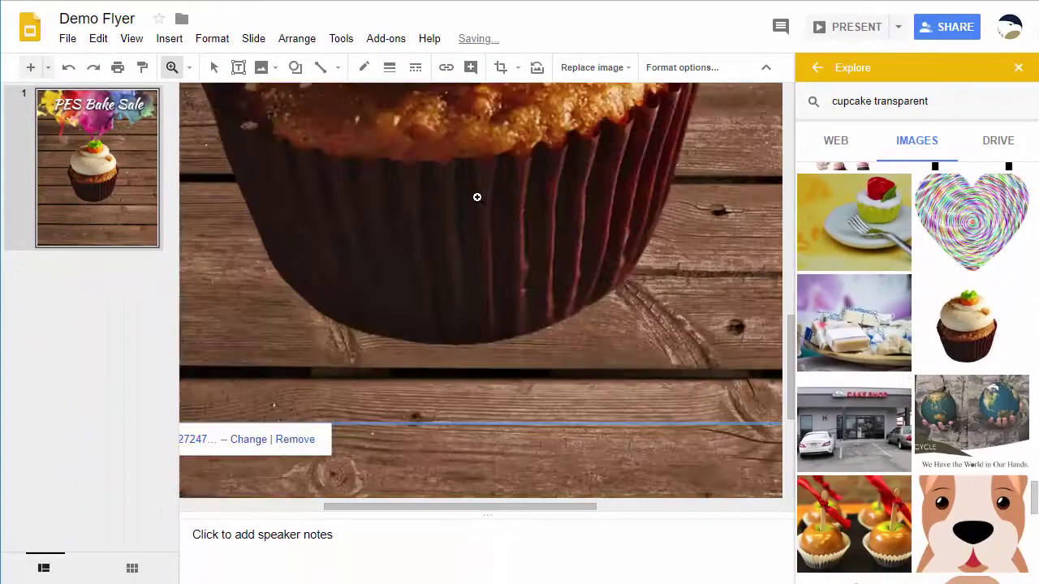
left_click(190, 67)
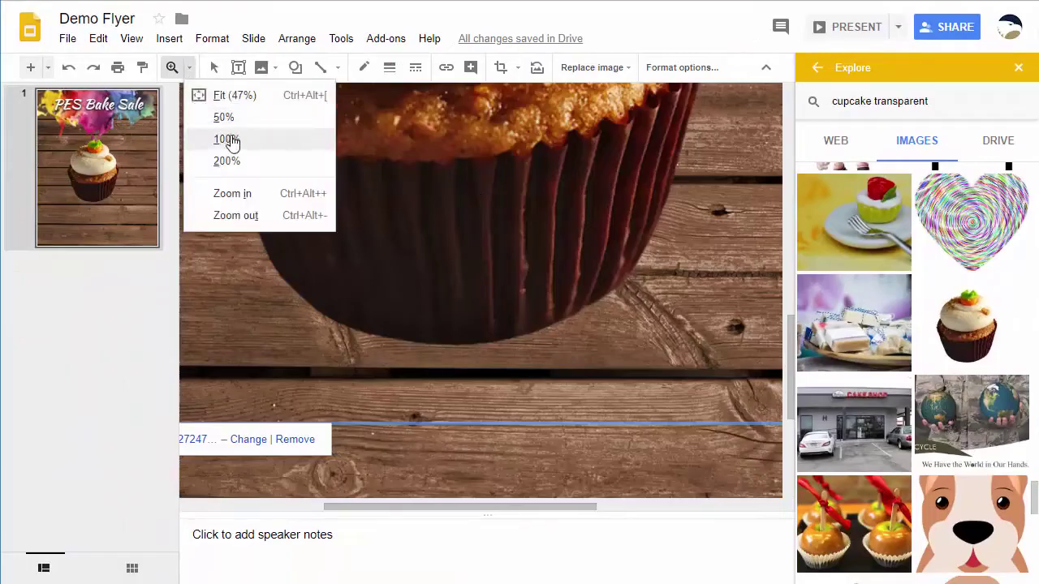
left_click(227, 138)
left_click(189, 67)
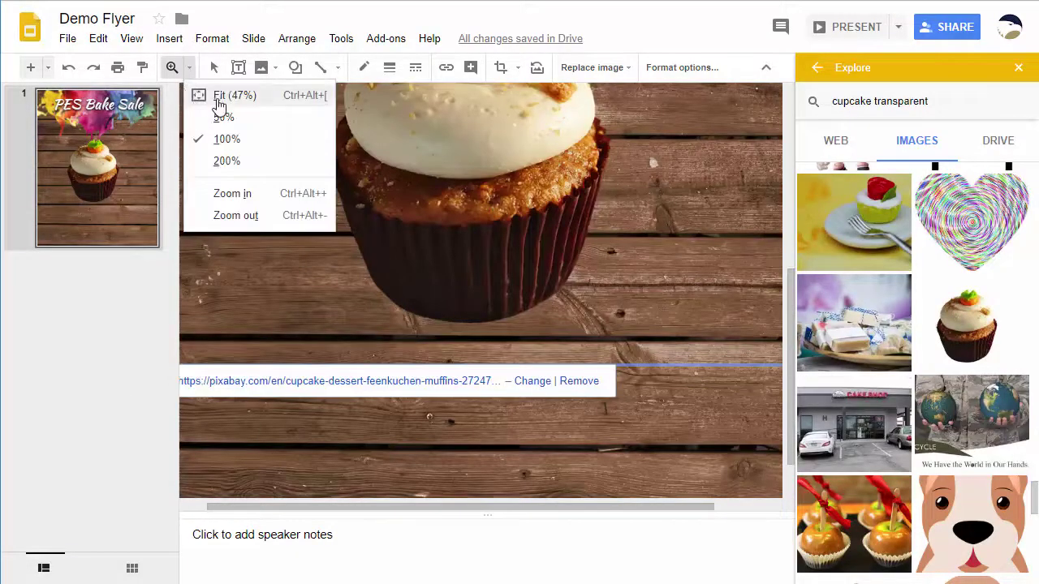
left_click(218, 101)
Switch Explore back to web results, then shrink the cupcake and move it left.
left_click(478, 309)
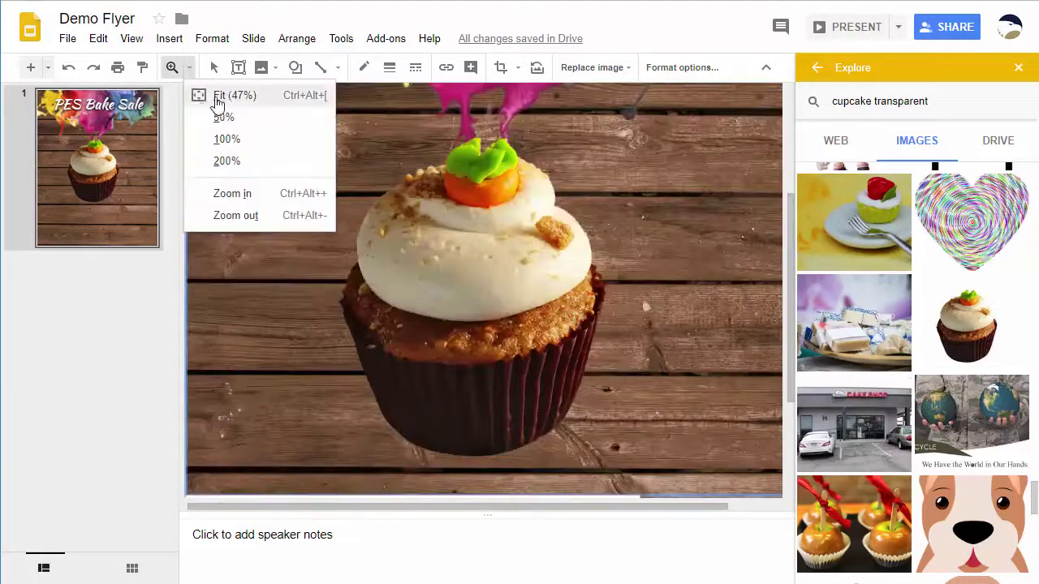
left_click(231, 96)
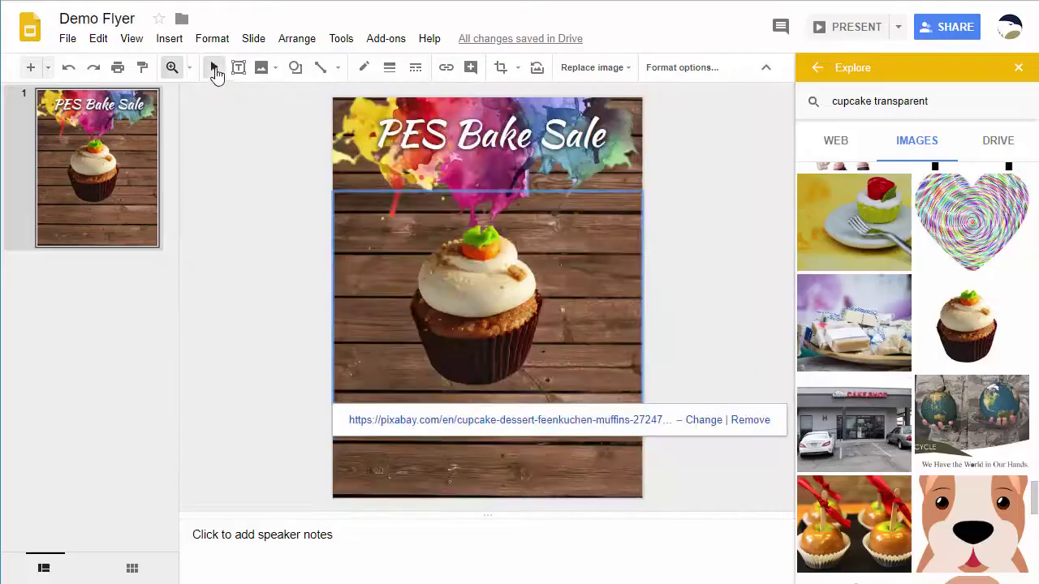
left_click(673, 347)
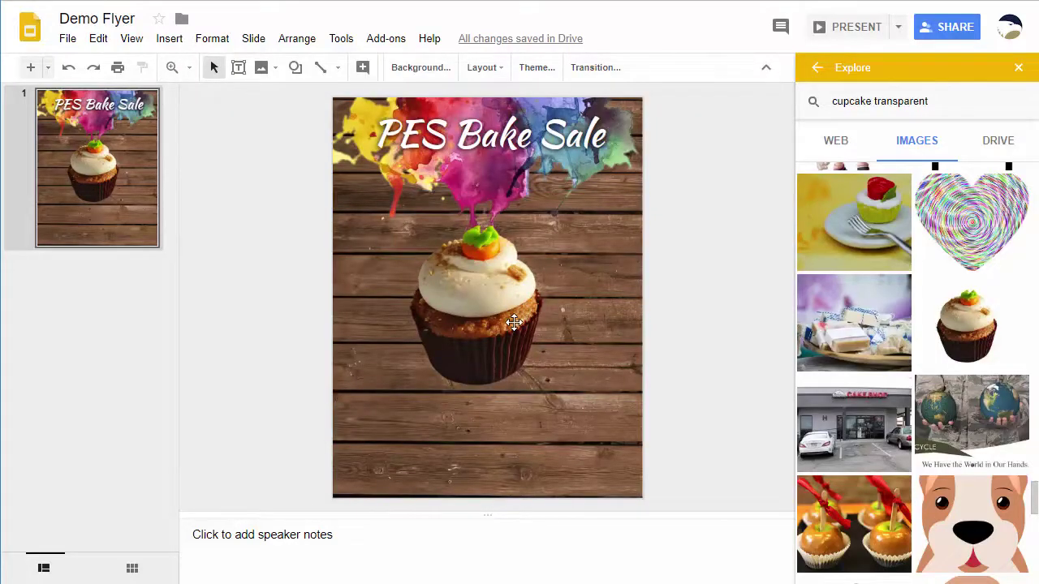
mouse_move(979, 354)
left_click(836, 140)
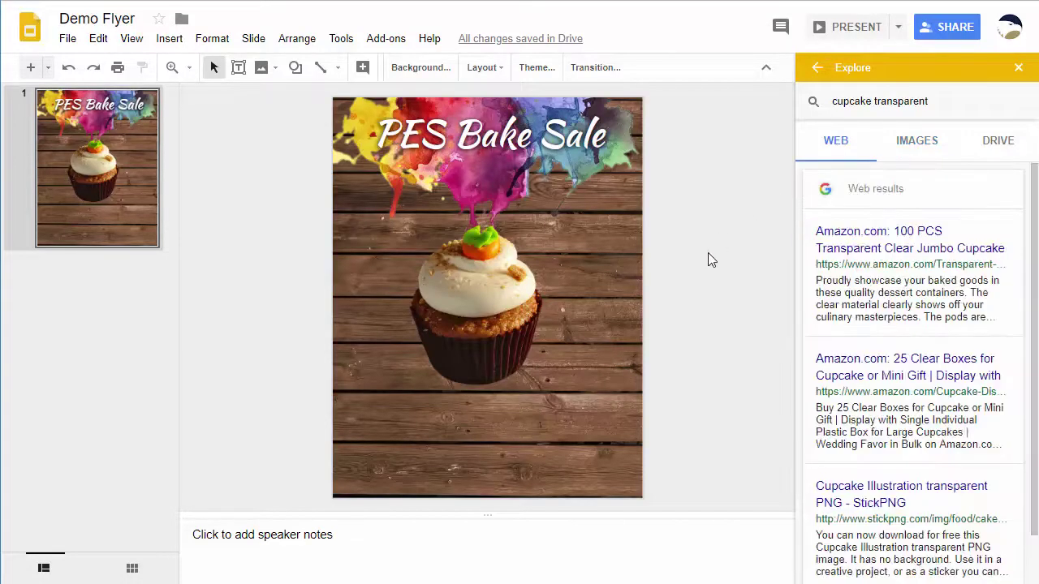
left_click(510, 335)
left_click_drag(509, 335, 474, 332)
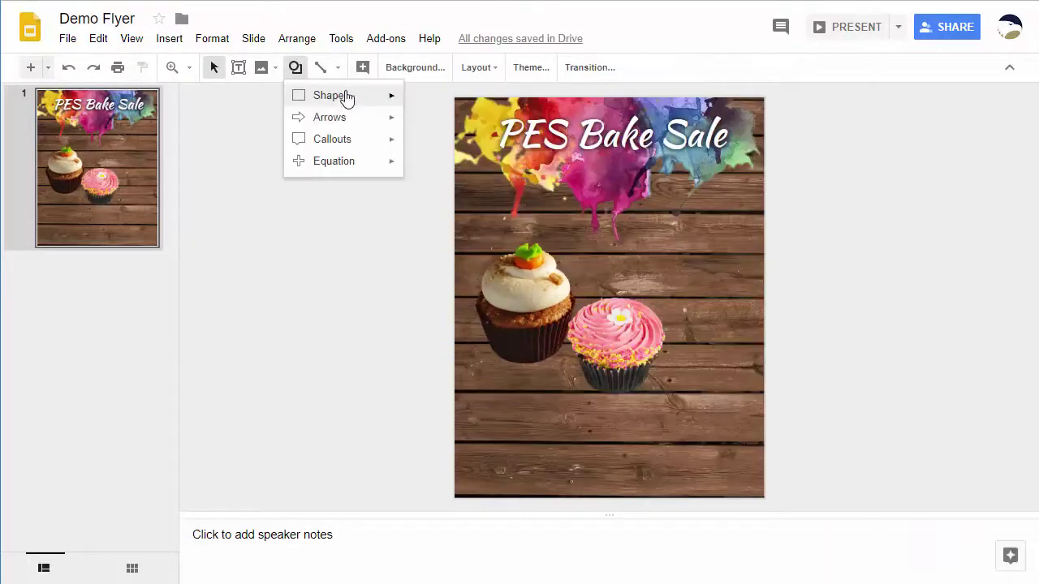
Draw an orange-filled circle beside the pink cupcake, nudged up and left.
mouse_move(343, 98)
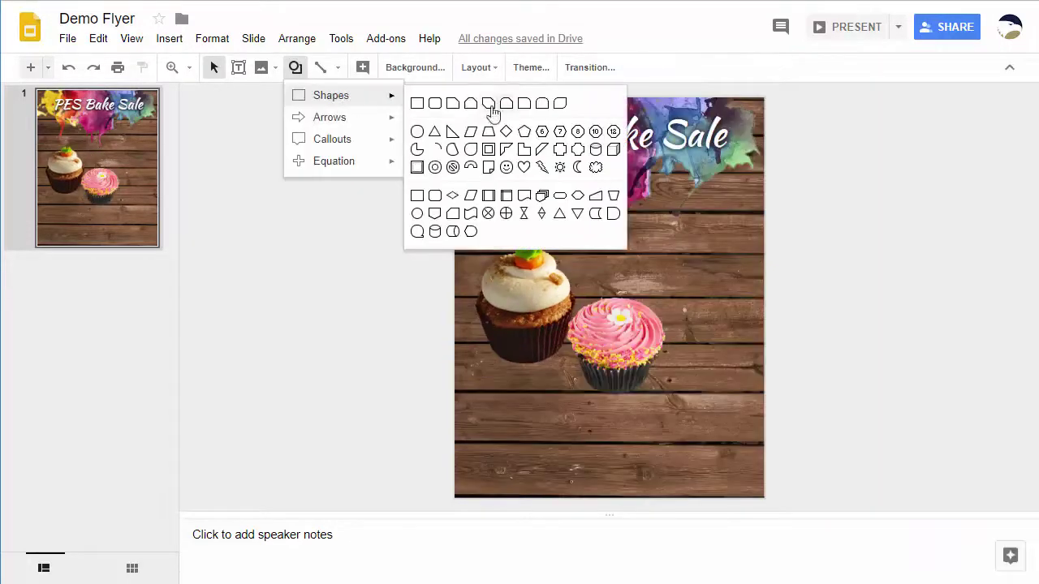
left_click(432, 131)
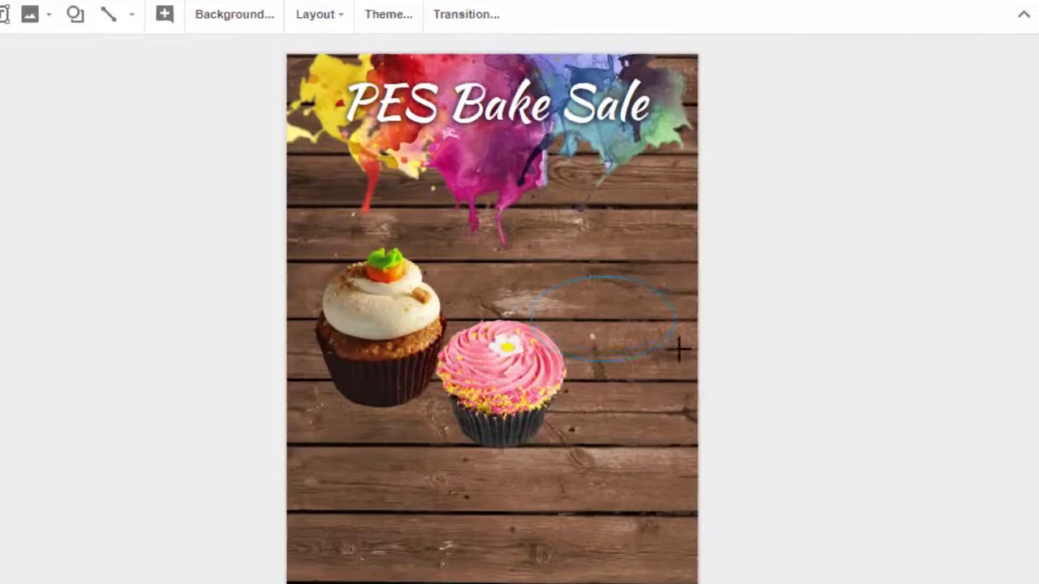
left_click_drag(678, 349, 667, 318)
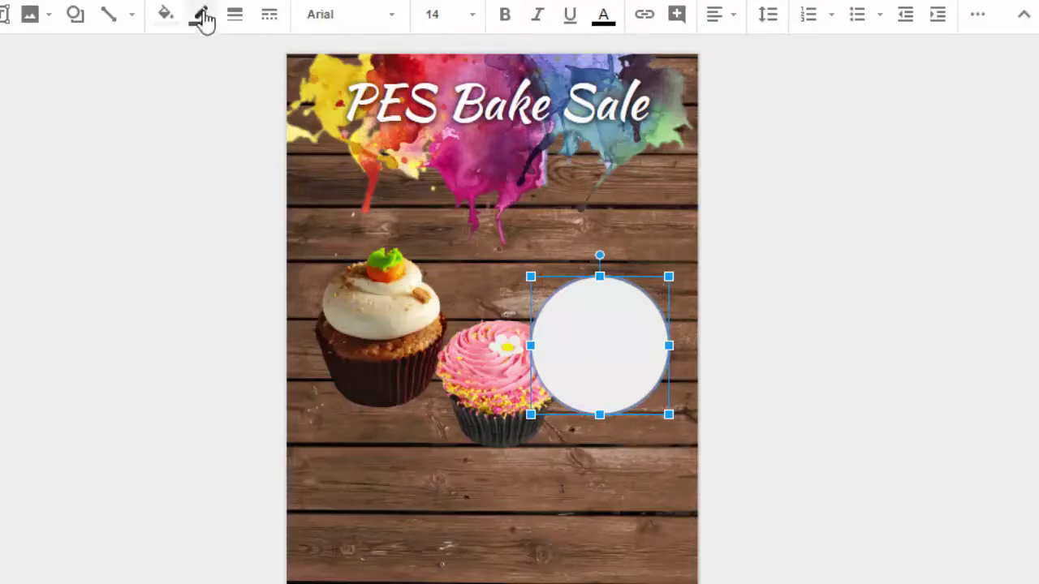
left_click(167, 18)
left_click(213, 148)
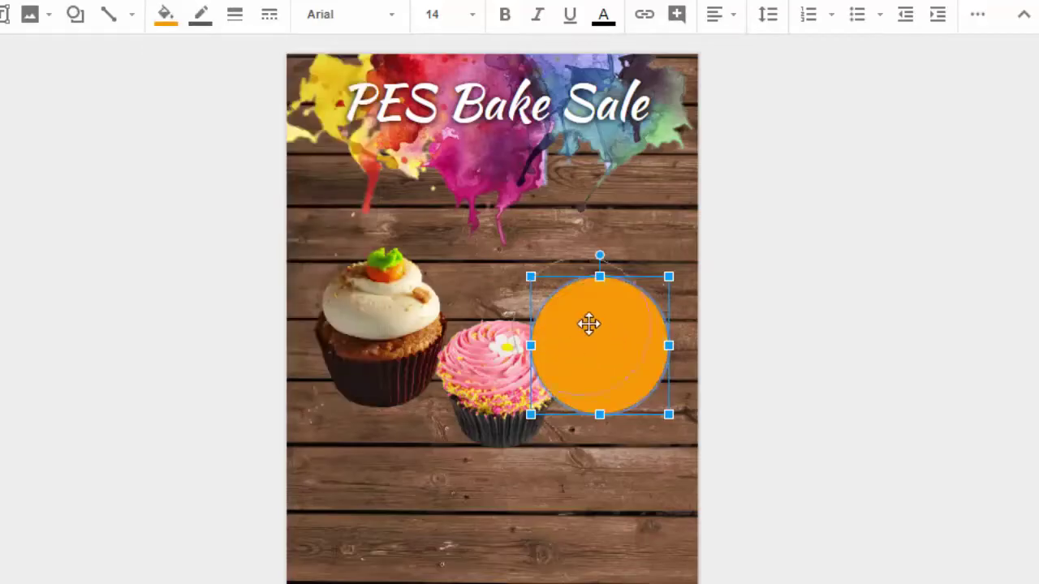
left_click_drag(582, 322, 564, 303)
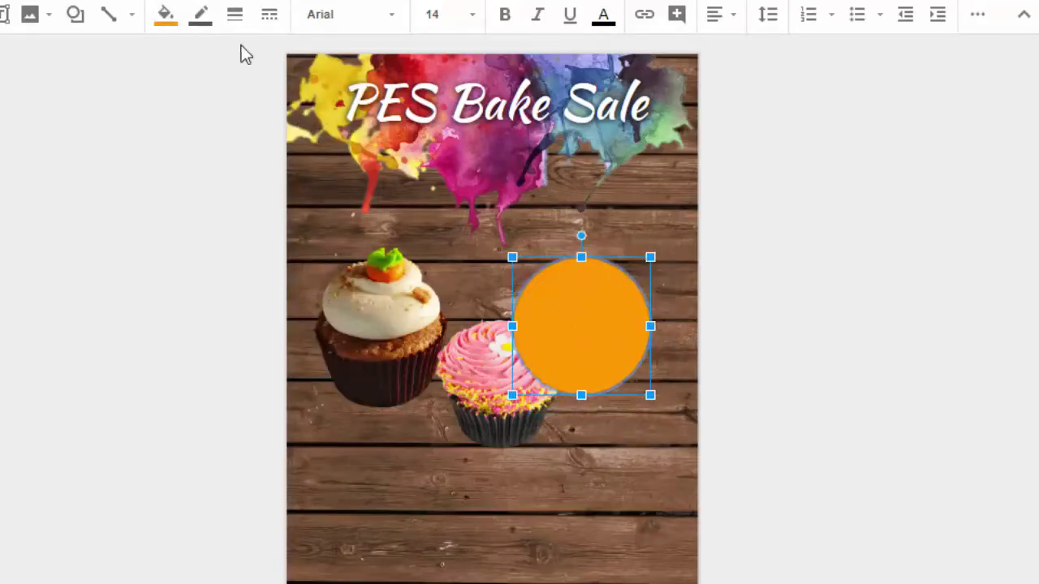
Give the circle a 2px dark brownish-orange outline and zoom in on it.
left_click(203, 18)
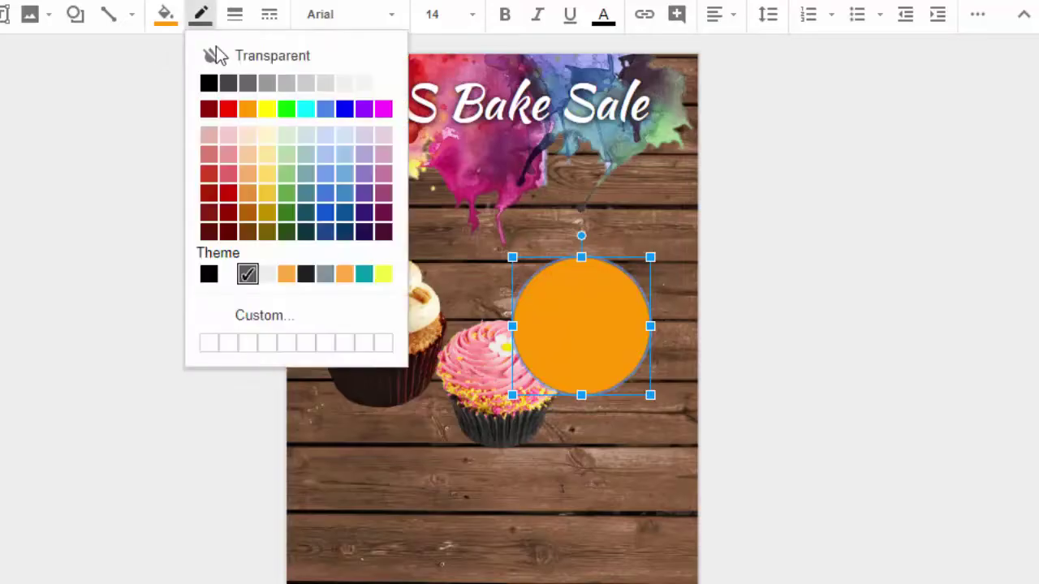
left_click(217, 88)
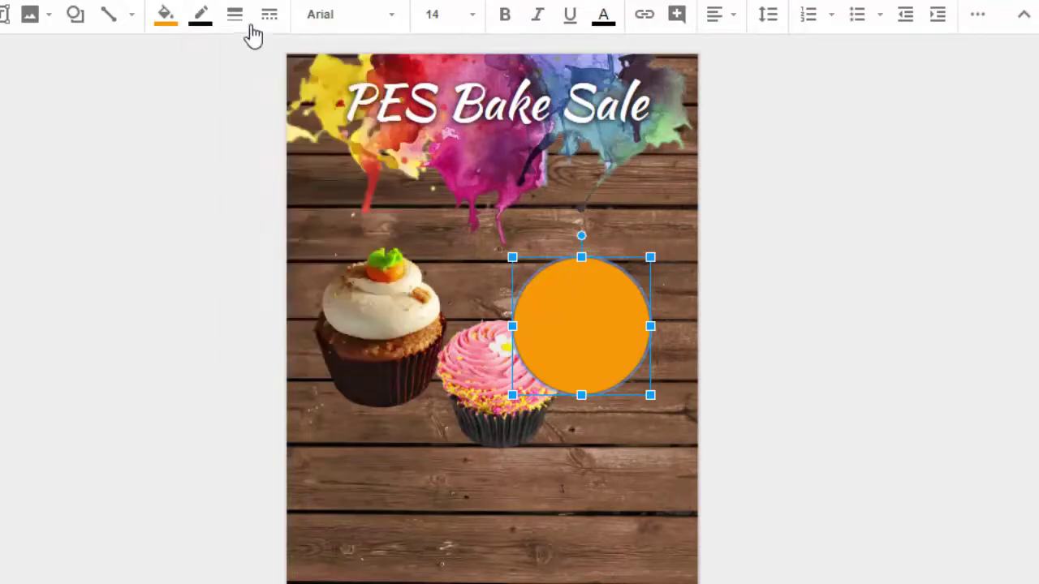
left_click(234, 18)
left_click(271, 84)
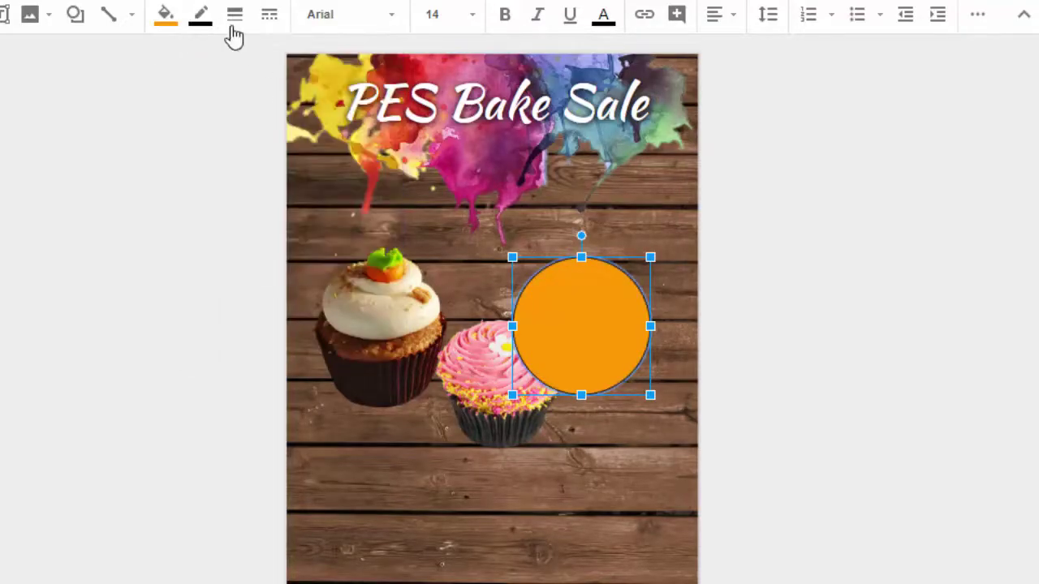
left_click(199, 19)
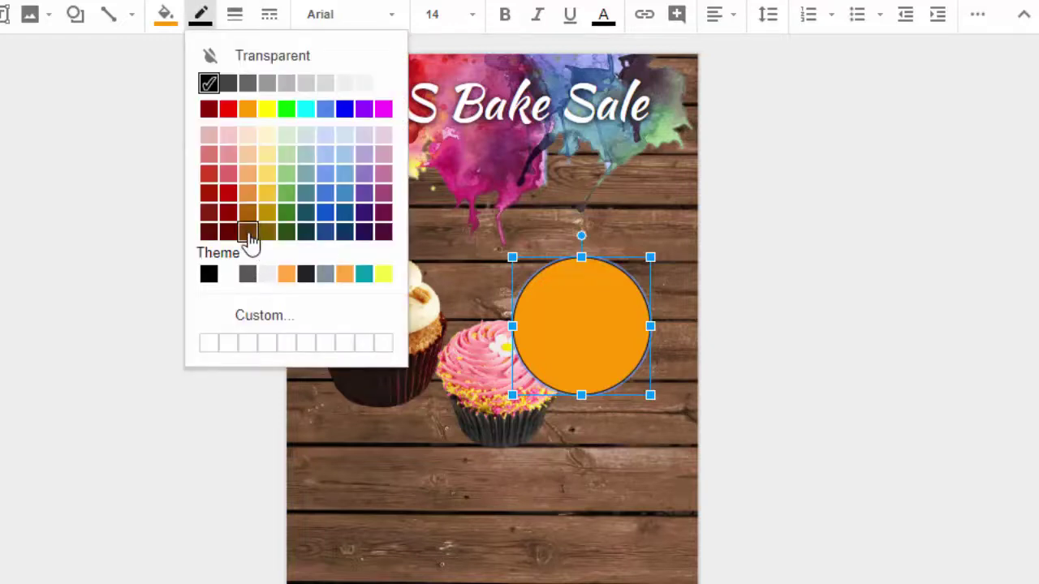
left_click(247, 232)
left_click(787, 329)
left_click(597, 324)
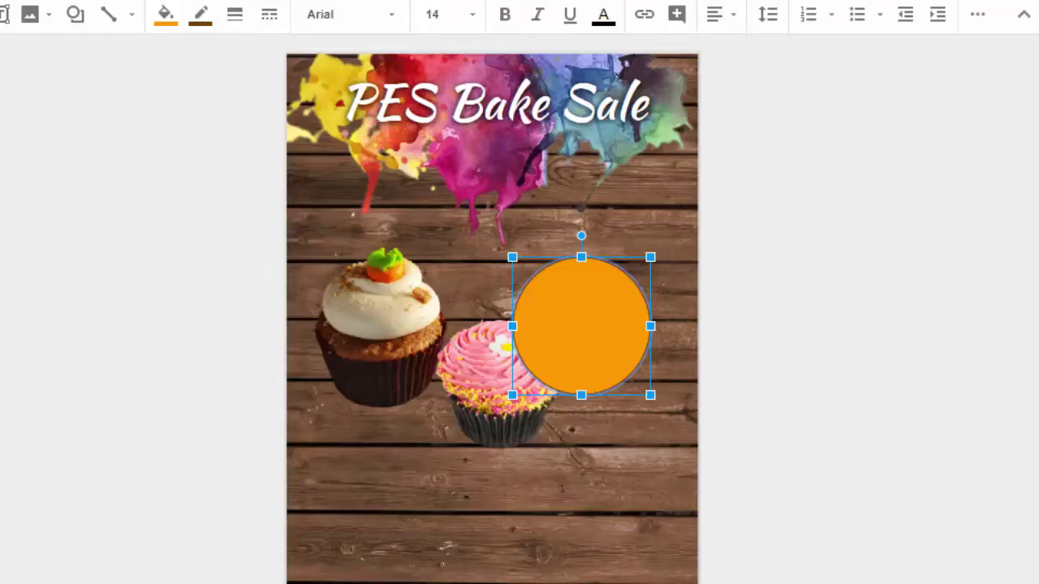
left_click(2, 14)
left_click(32, 110)
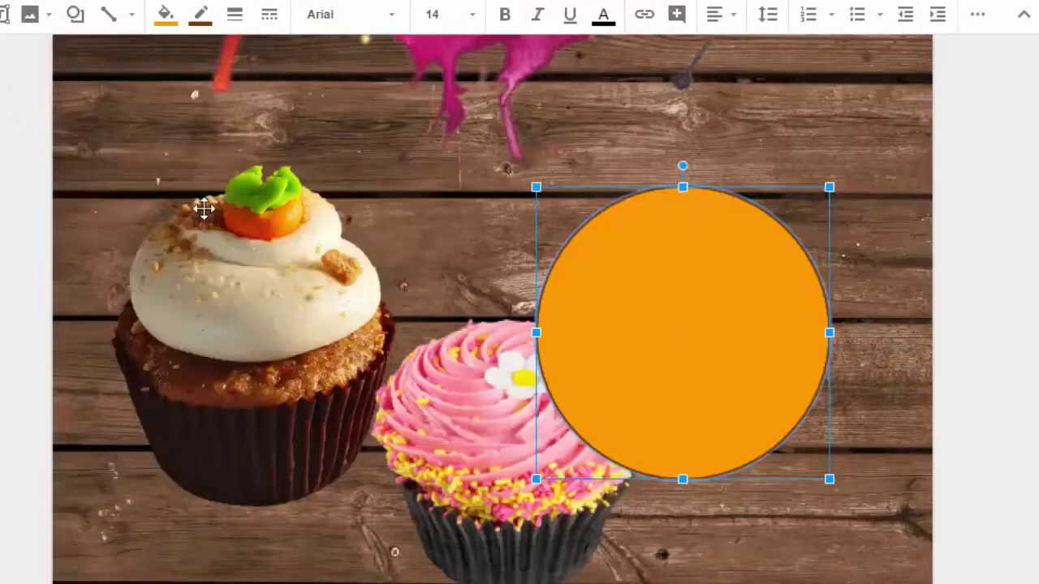
Draw a text box sized over the orange circle and set its font to Verdana.
left_click(717, 238)
double_click(654, 305)
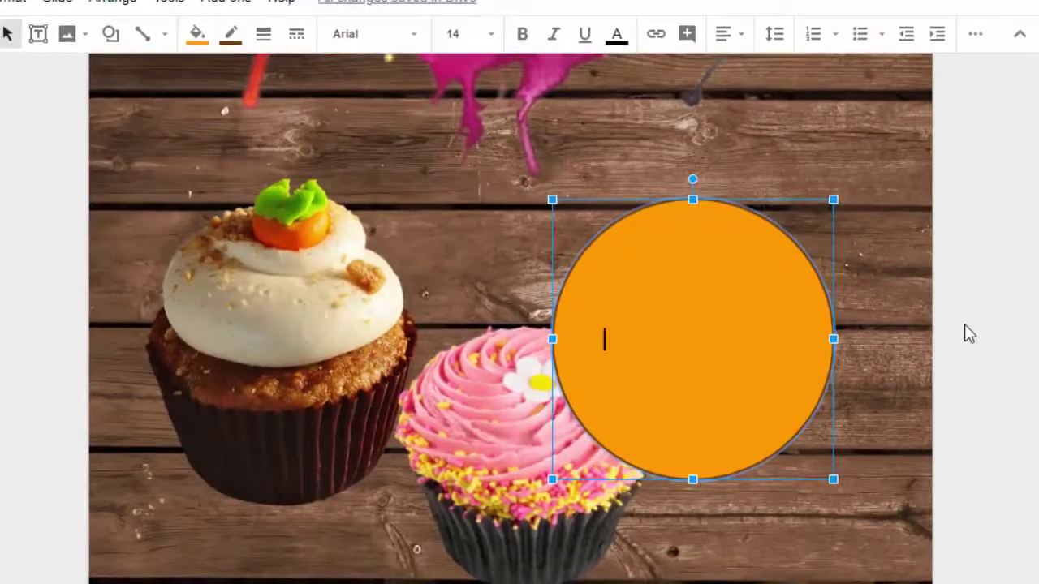
left_click(945, 329)
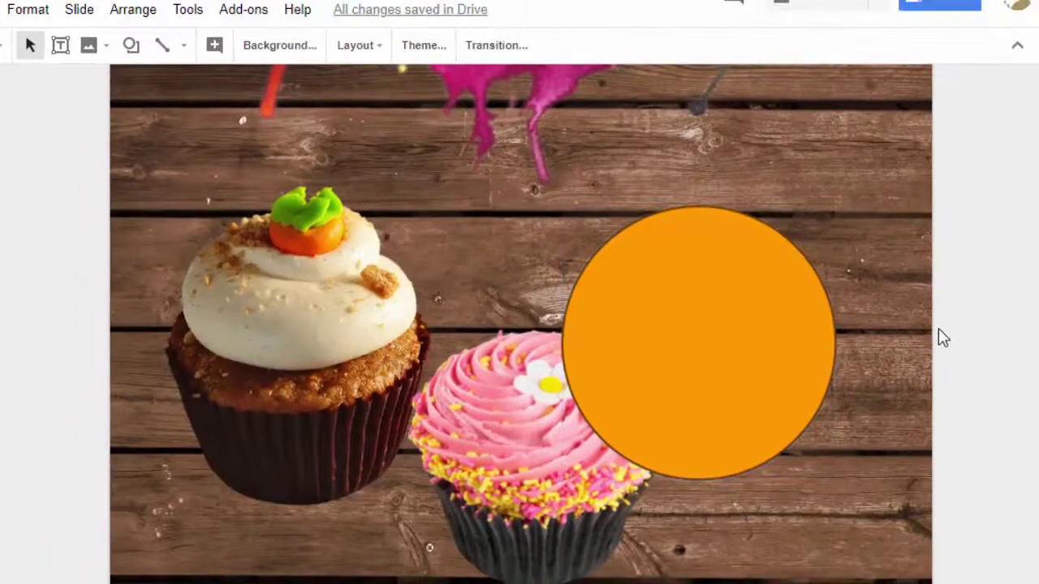
left_click(60, 45)
left_click(616, 288)
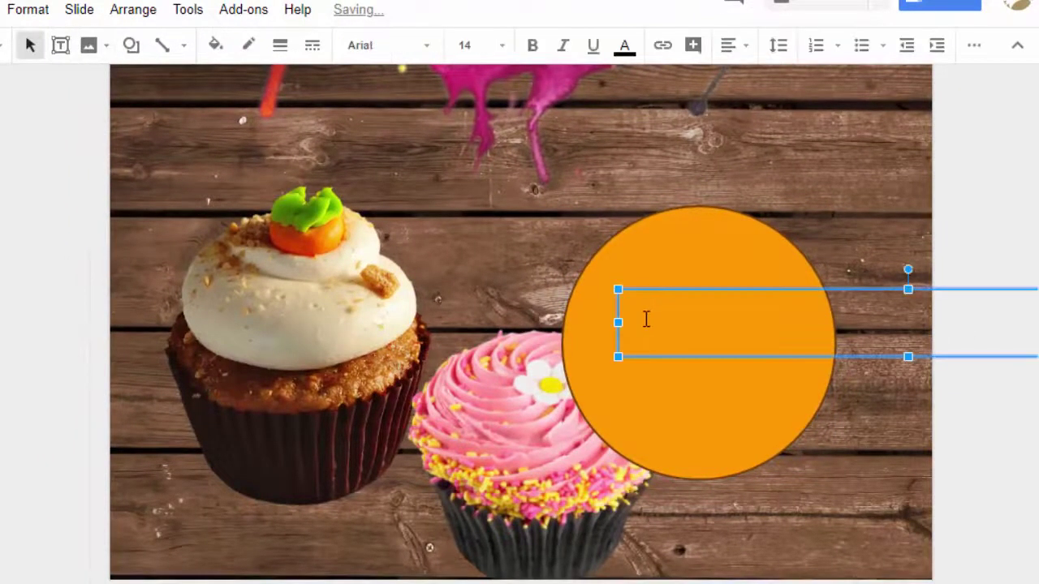
left_click_drag(675, 290, 582, 290)
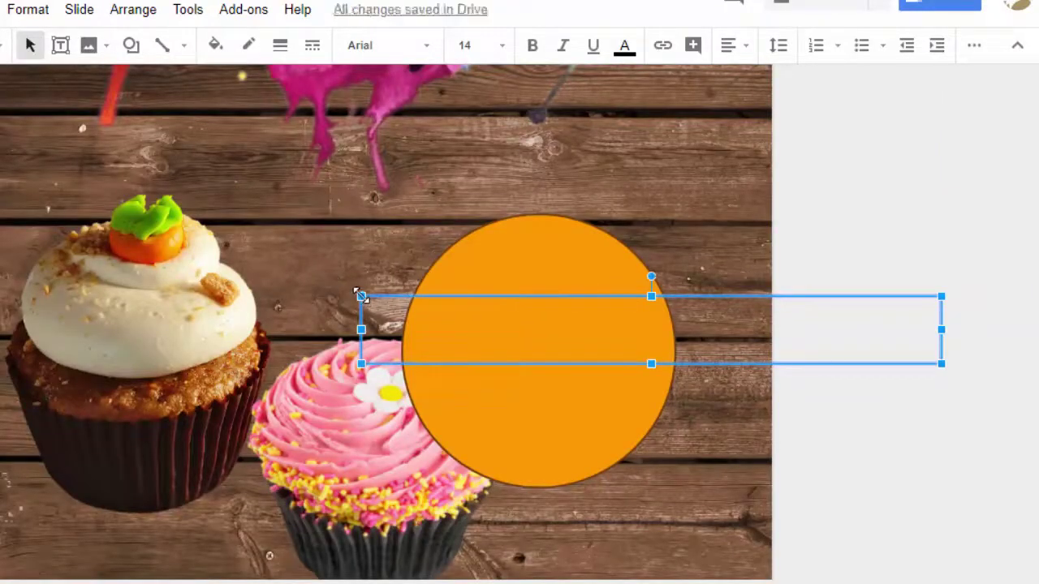
left_click_drag(361, 297, 589, 252)
left_click_drag(652, 253, 466, 317)
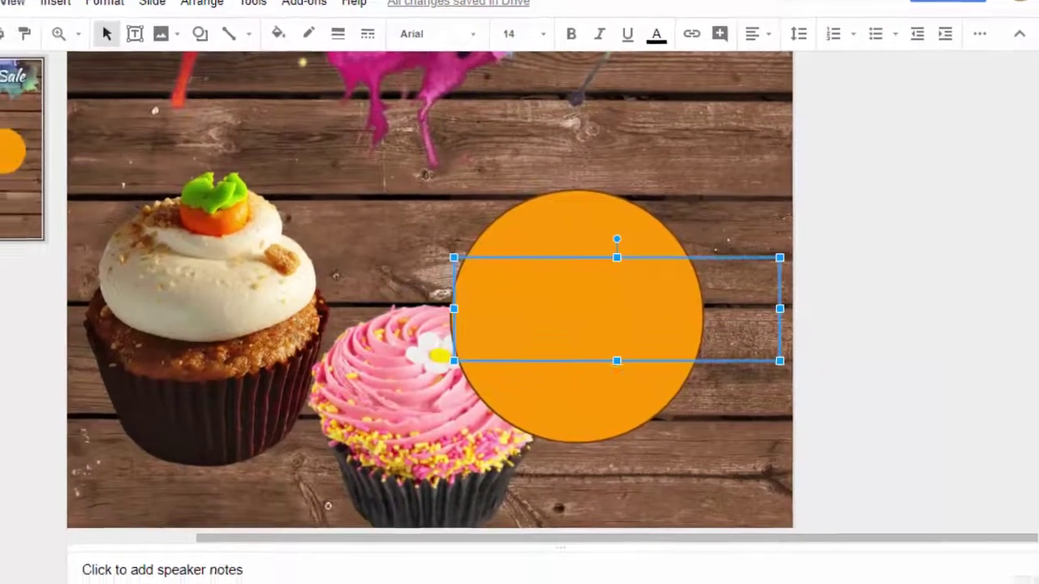
left_click(410, 45)
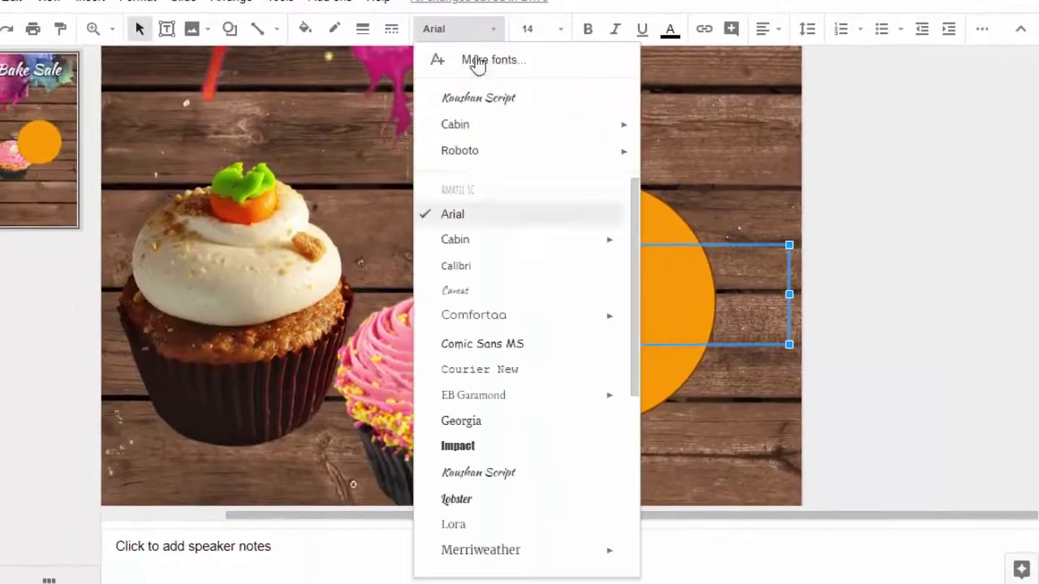
scroll(516, 467, "down", 4)
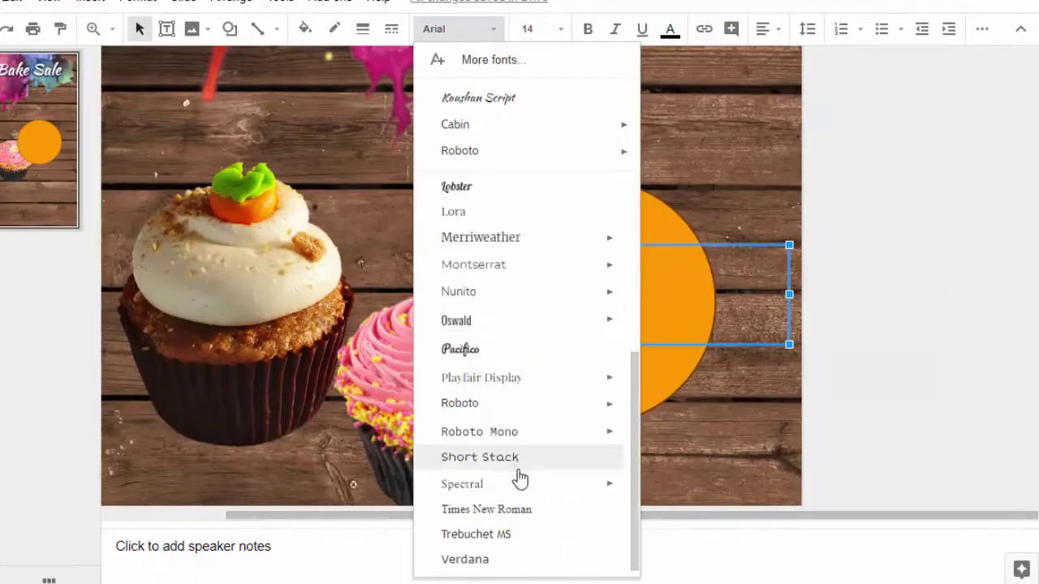
left_click(477, 561)
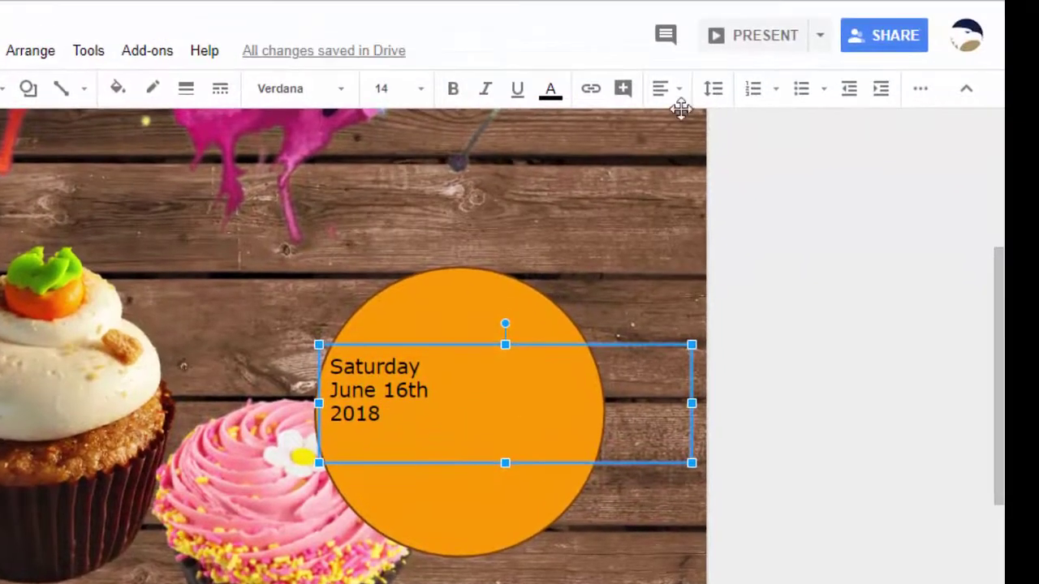
Make the date text centred, white, bold and 30 pt.
left_click(679, 90)
left_click(693, 124)
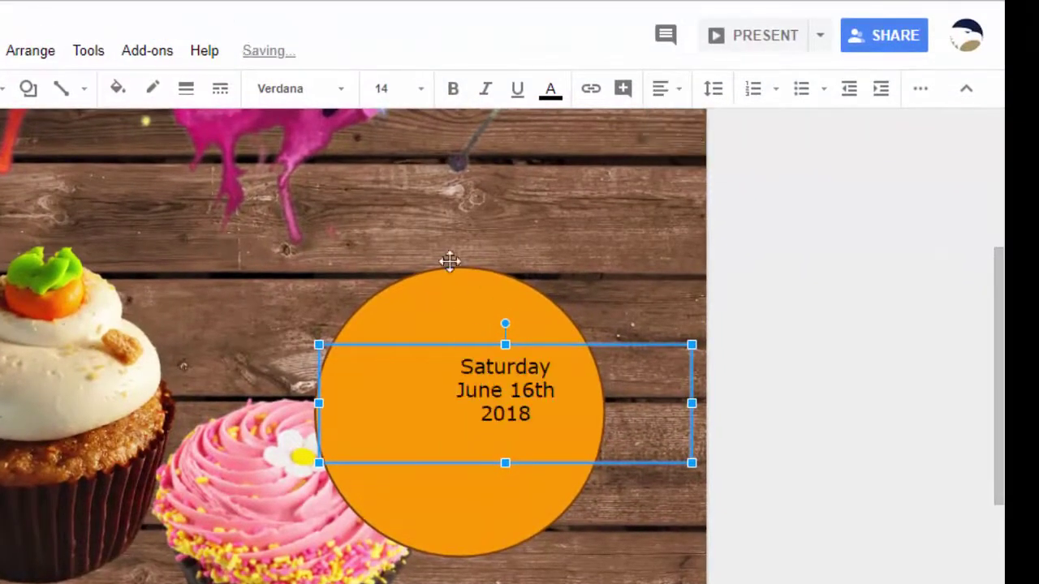
left_click(551, 93)
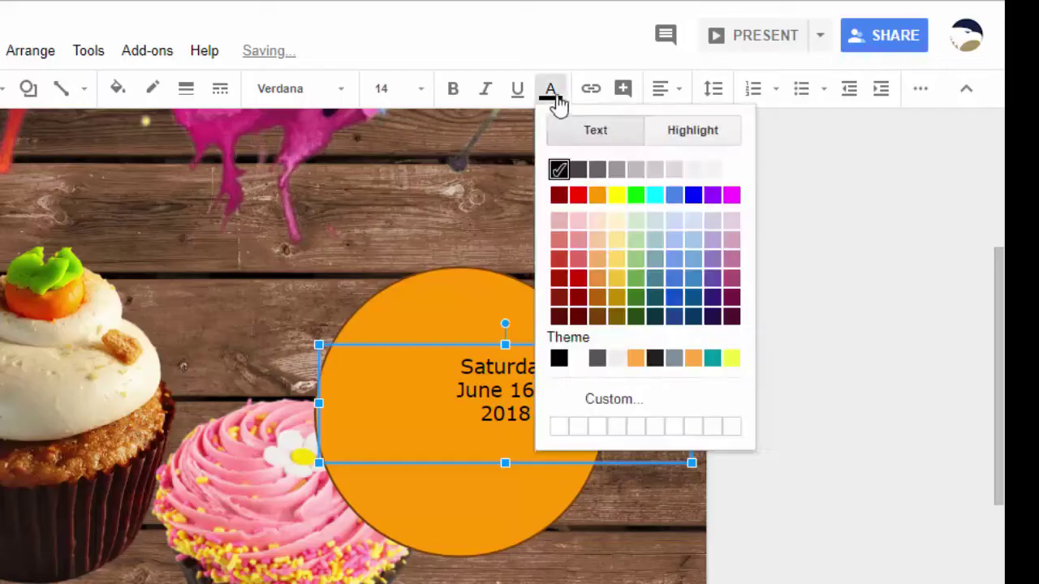
left_click(732, 172)
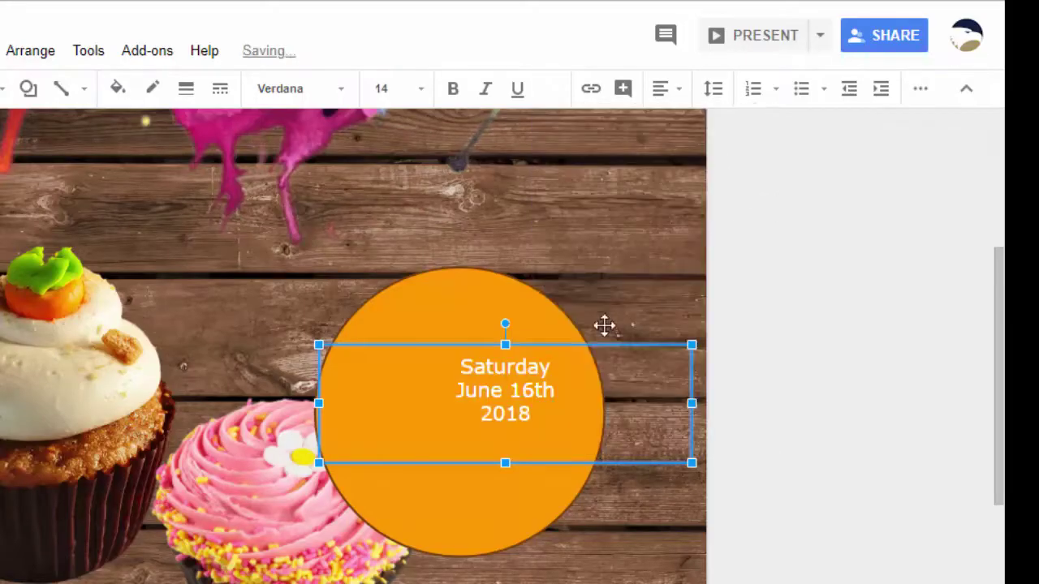
left_click(453, 88)
left_click(420, 89)
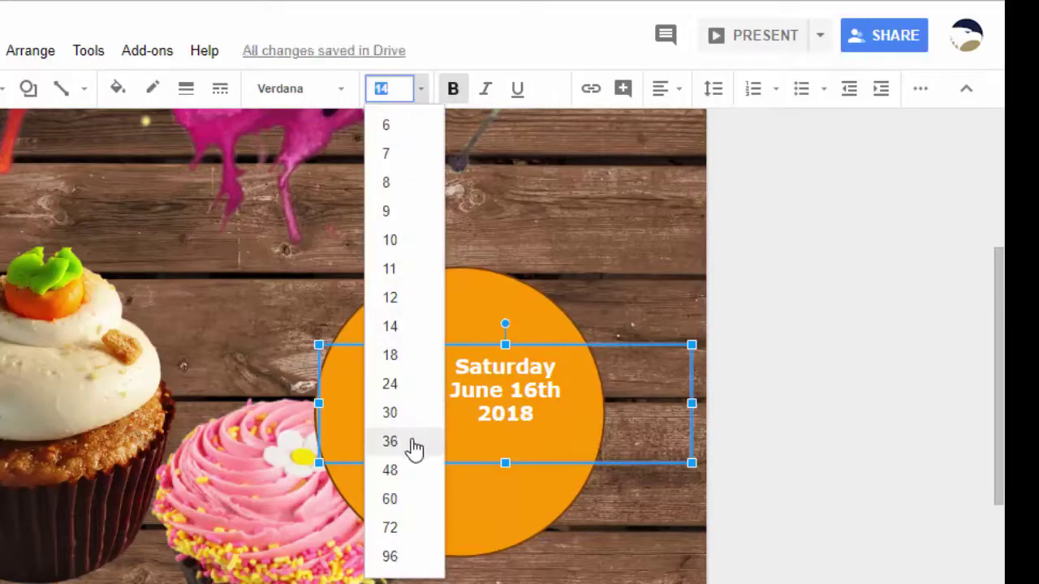
left_click(414, 446)
left_click(422, 91)
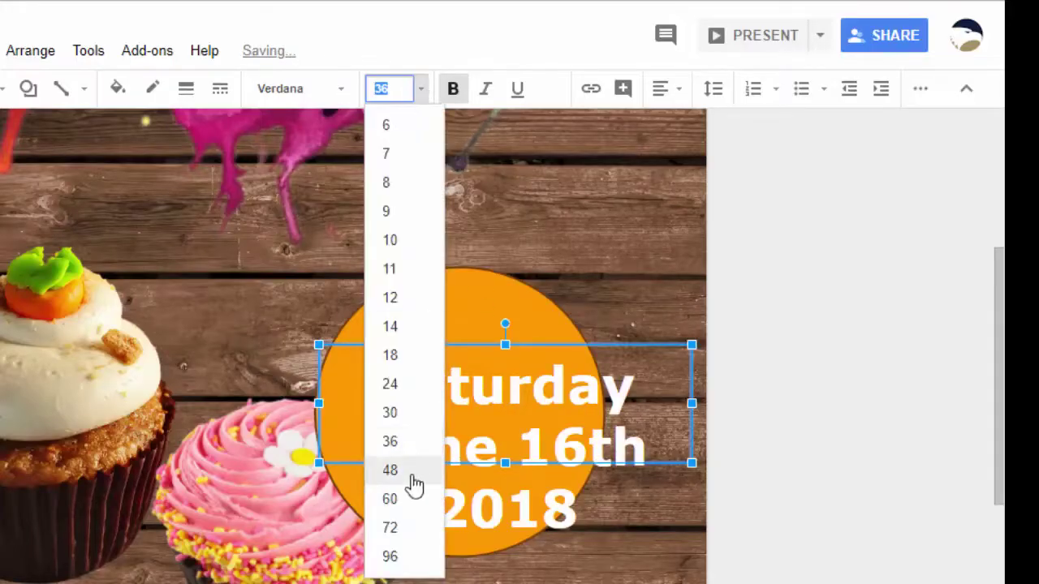
left_click(391, 412)
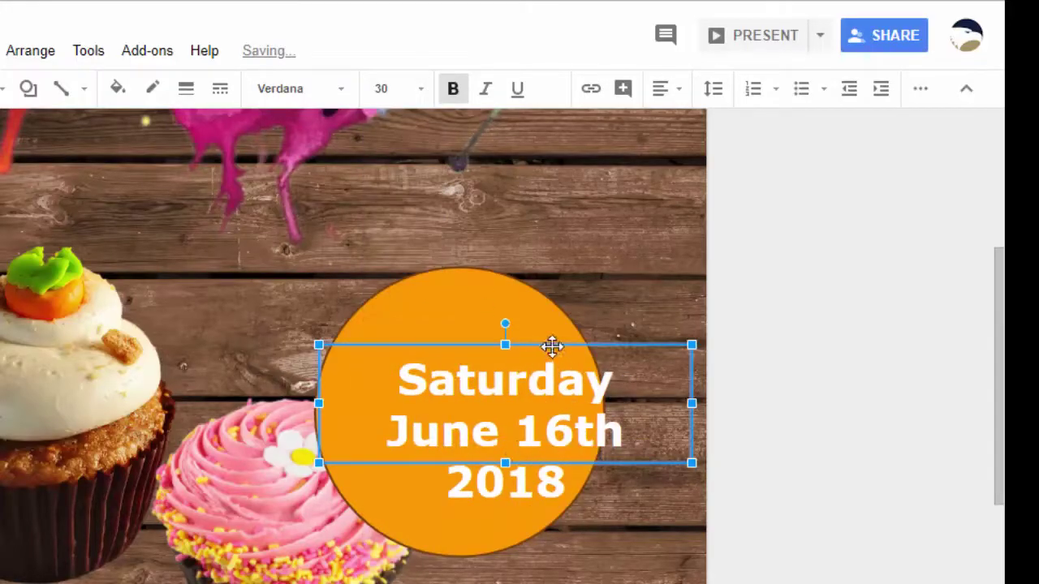
Reposition the date text box and narrow it to fit over the circle.
left_click_drag(506, 342, 460, 320)
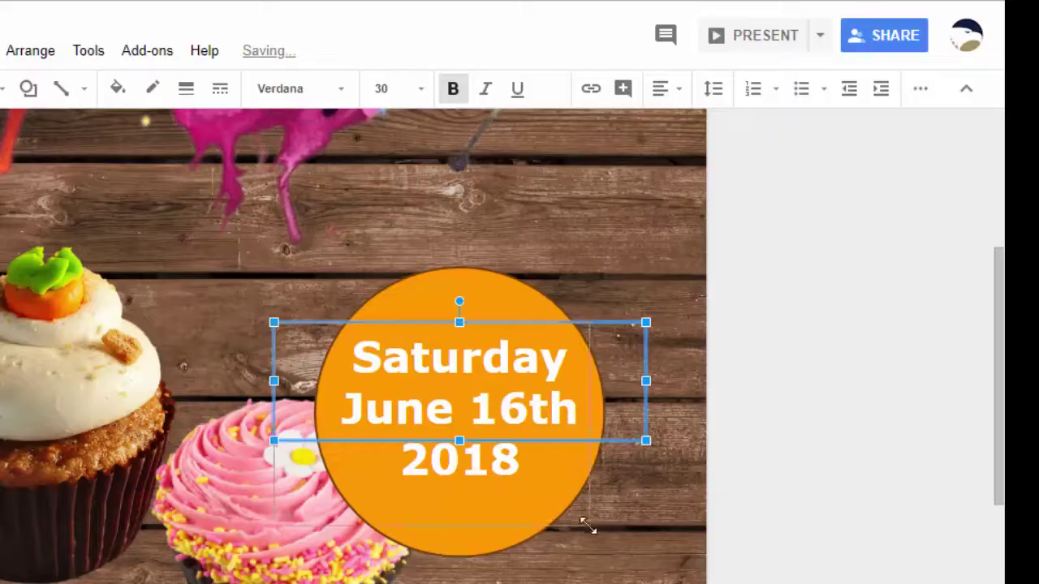
left_click_drag(596, 536, 614, 539)
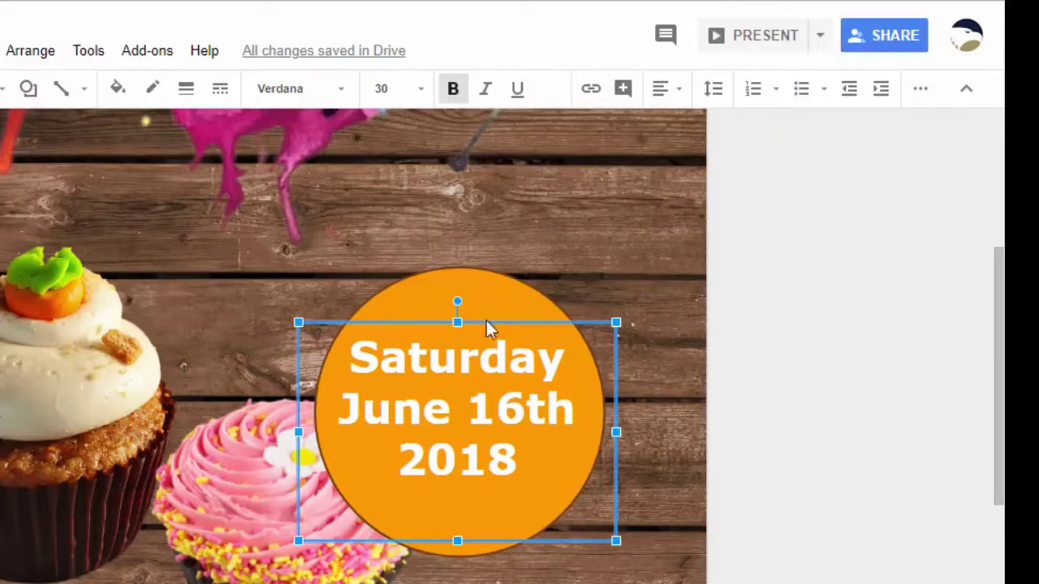
key("Down")
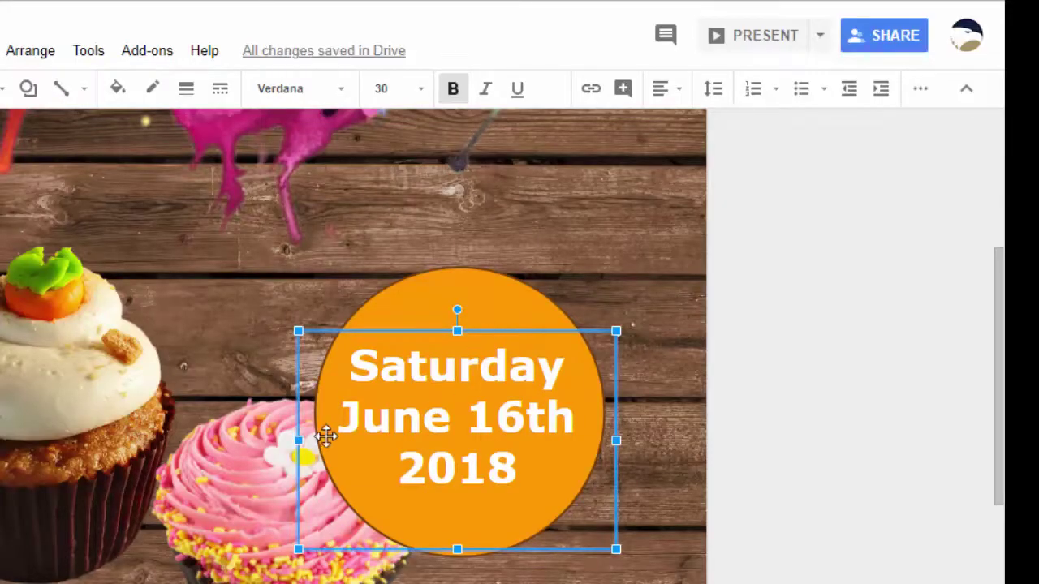
left_click_drag(299, 440, 314, 440)
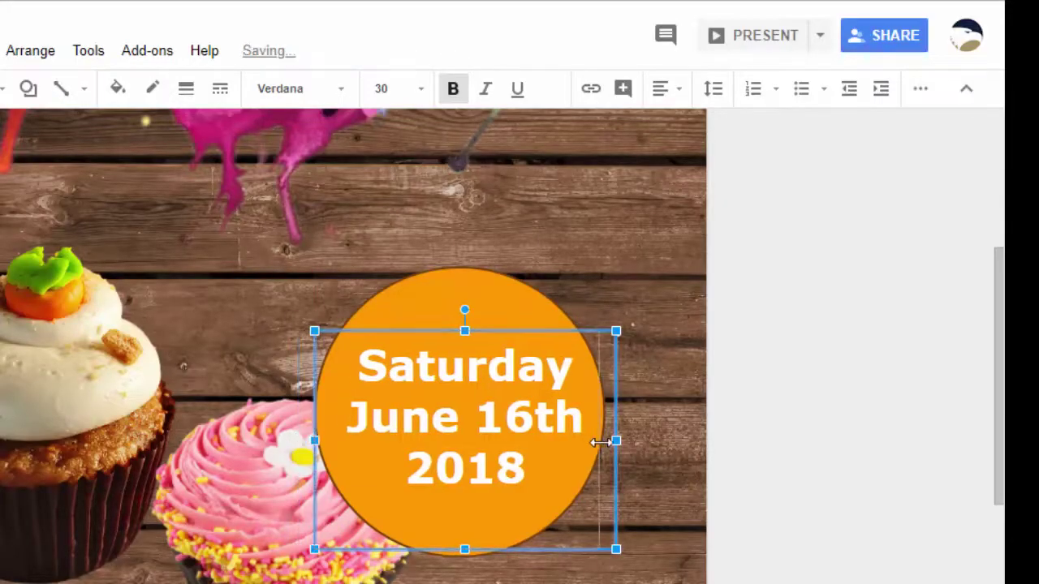
left_click_drag(616, 441, 604, 442)
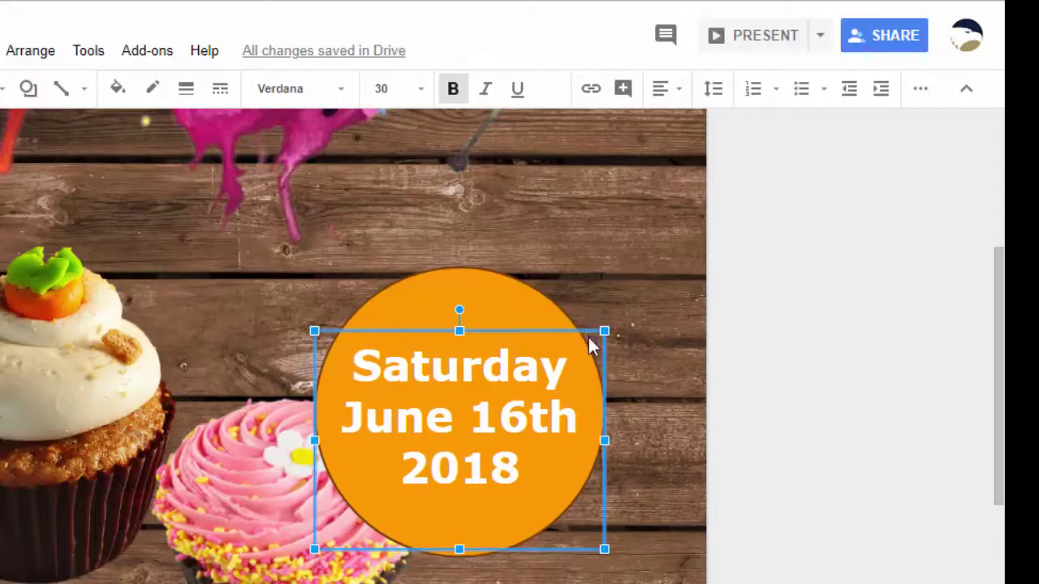
Add a black drop shadow to the date text at 0% transparency with slight blur.
left_click(920, 90)
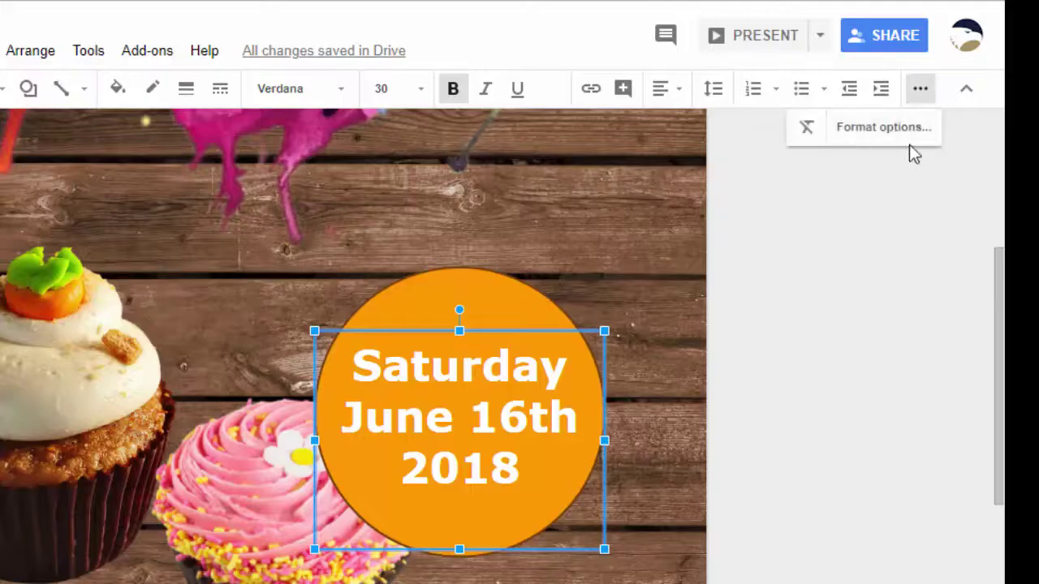
left_click(896, 132)
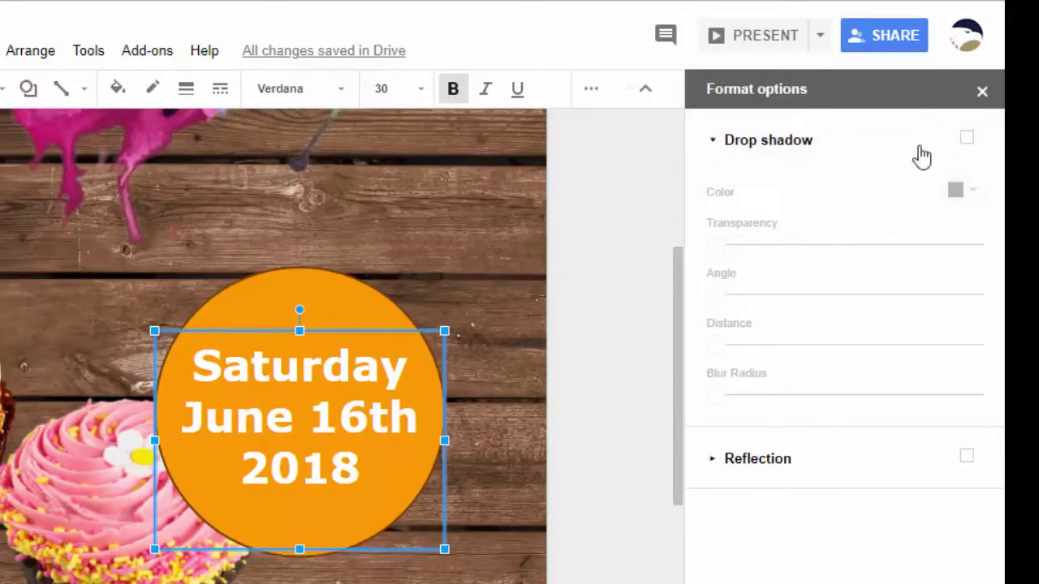
left_click(965, 138)
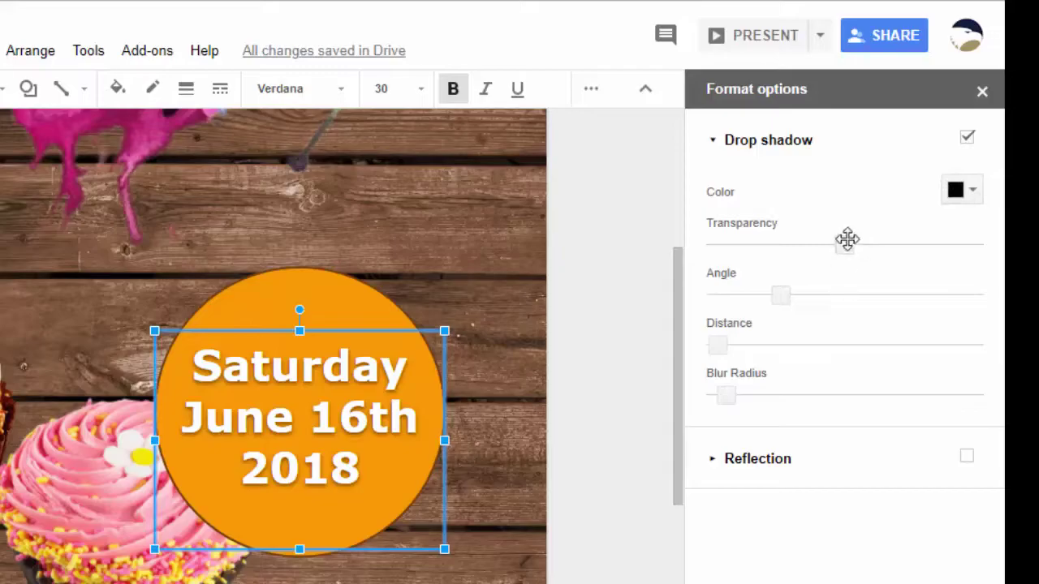
left_click_drag(847, 237, 713, 242)
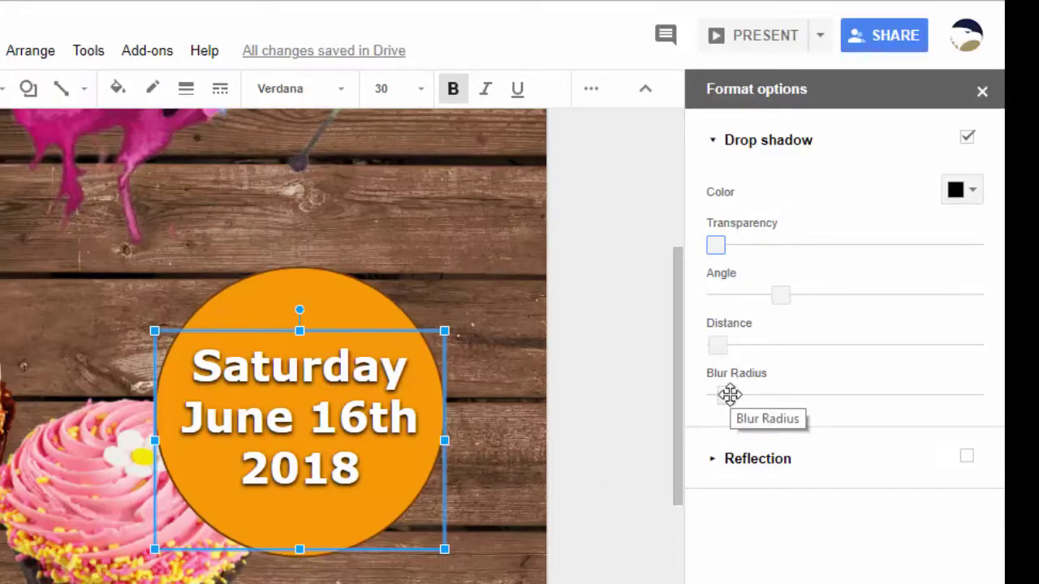
left_click_drag(732, 394, 724, 393)
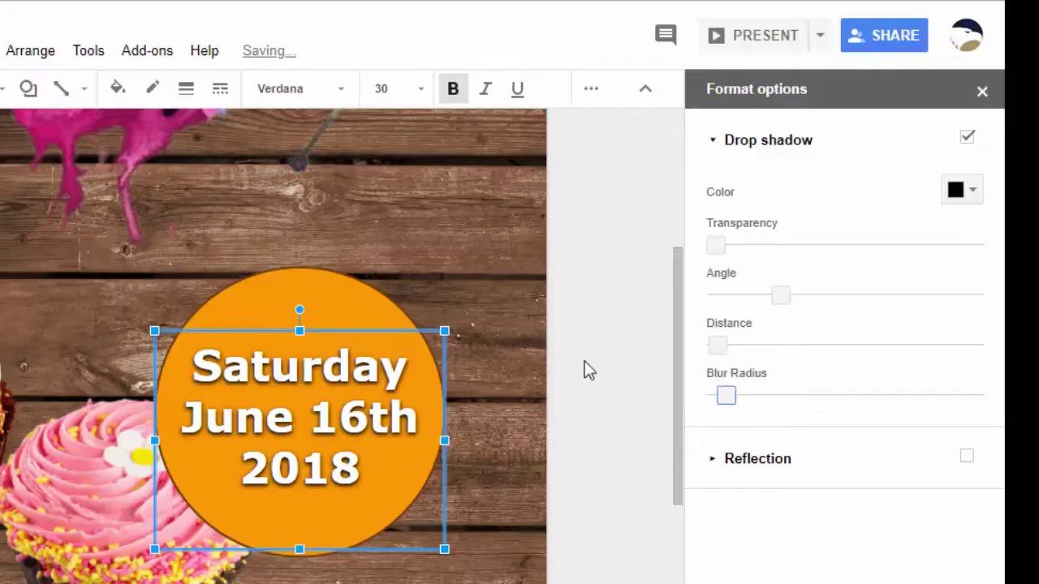
left_click(562, 371)
left_click(20, 79)
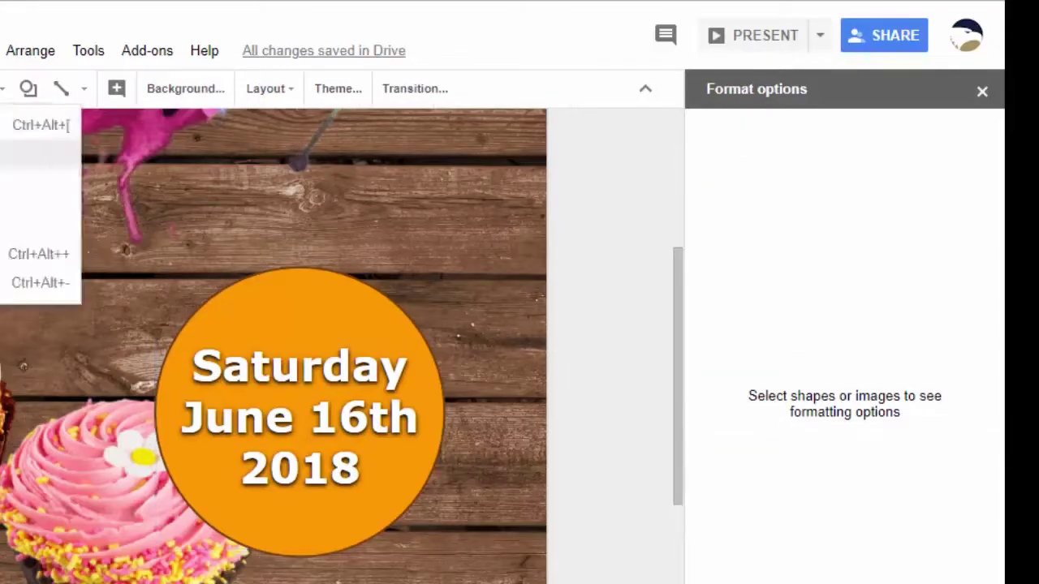
Group the date text box with the orange circle and nudge the badge up-right.
left_click(33, 125)
left_click(569, 321)
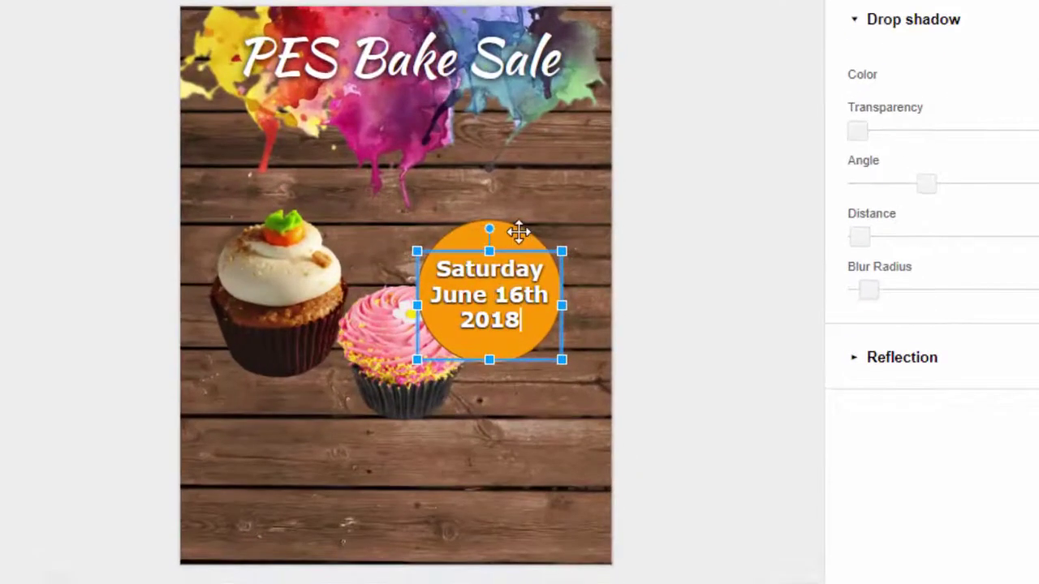
left_click(518, 290)
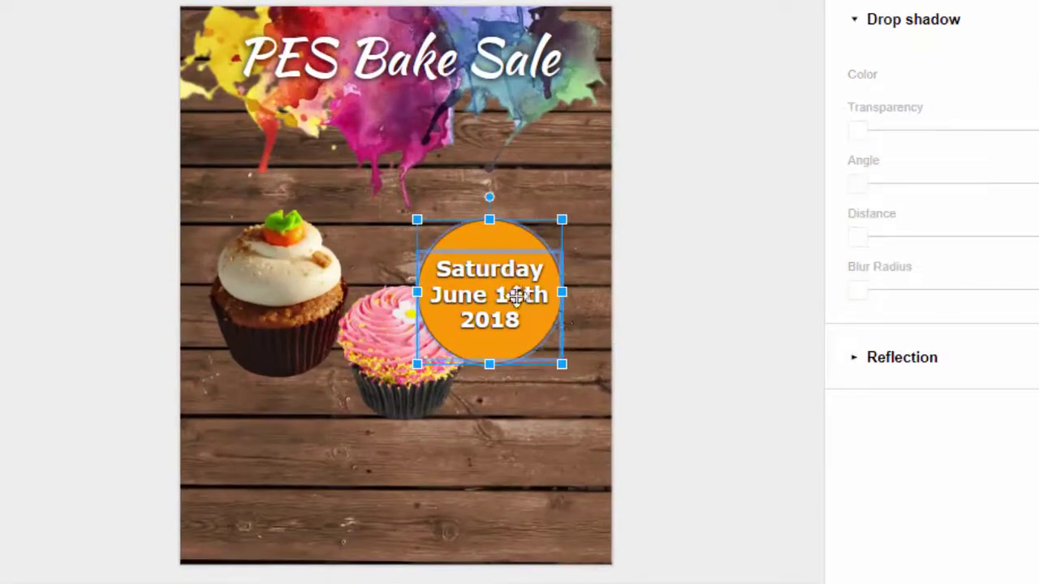
right_click(519, 249)
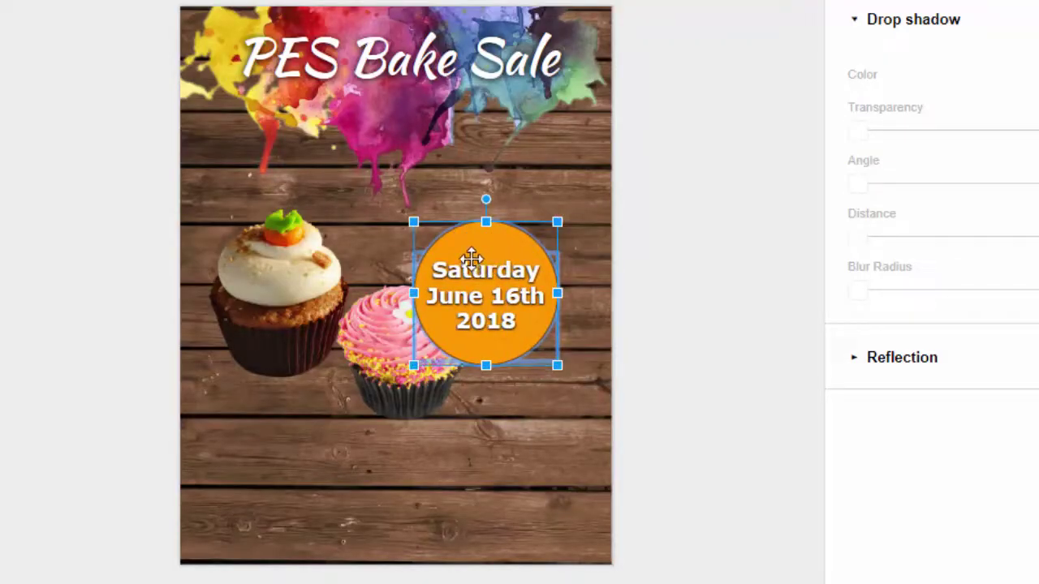
mouse_move(457, 238)
left_mouse_down()
mouse_move(471, 240)
mouse_move(467, 228)
left_mouse_up()
Change the cupcake image's stacking order so the date circle sits above it.
left_click(424, 391)
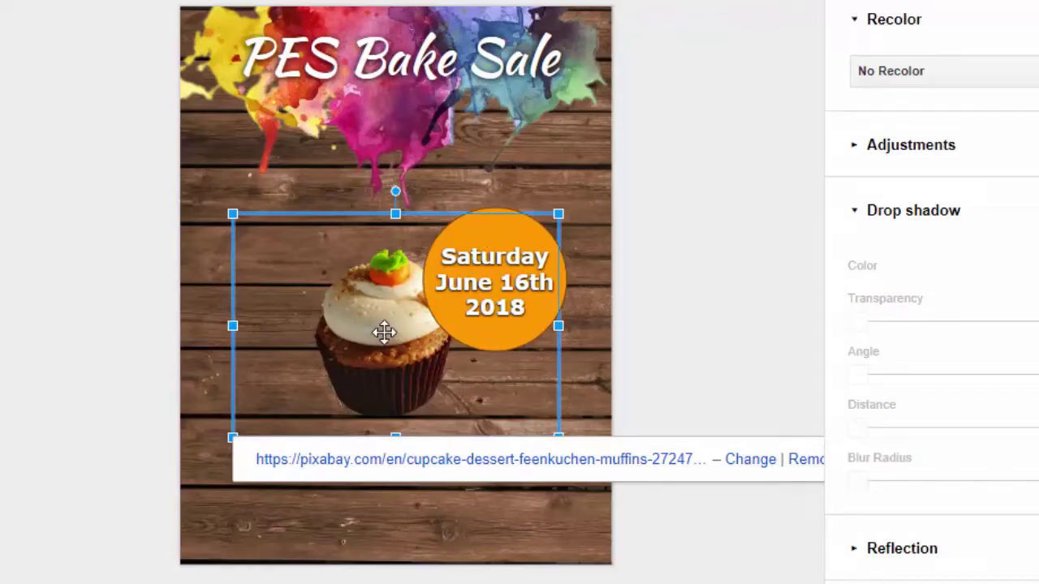
right_click(382, 349)
mouse_move(500, 280)
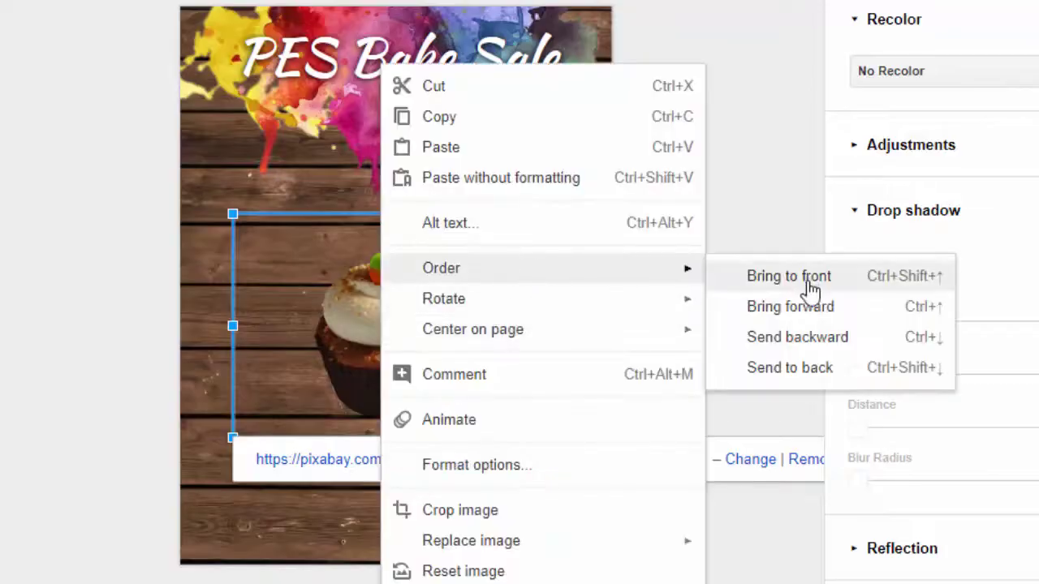
left_click(823, 348)
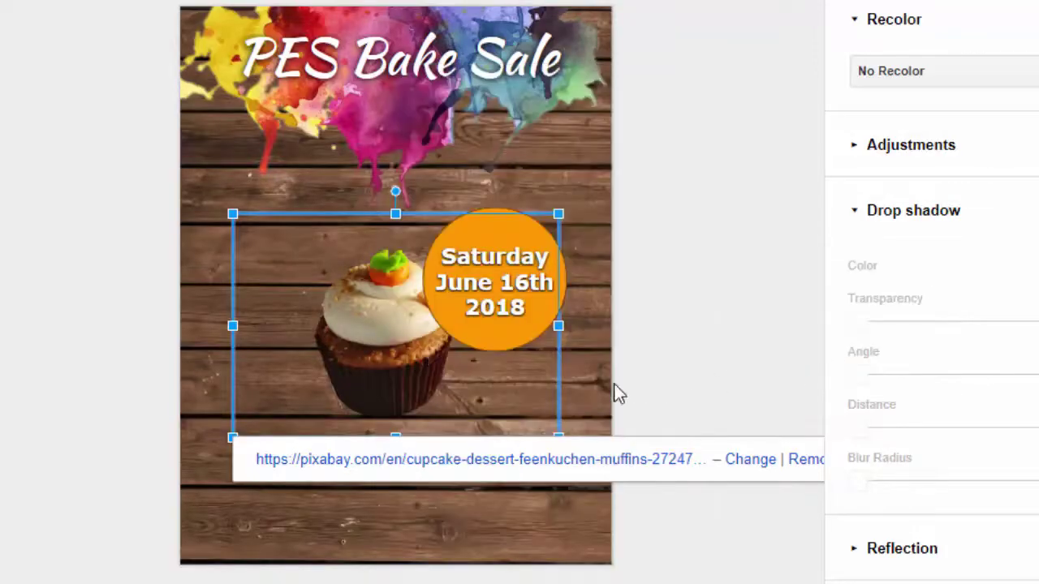
right_click(387, 338)
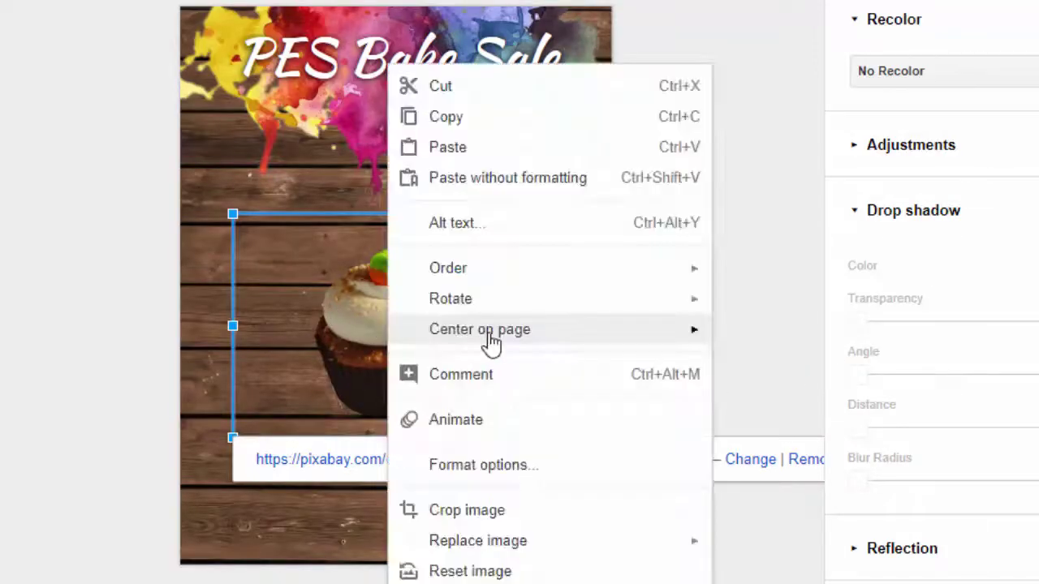
mouse_move(522, 283)
left_click(812, 306)
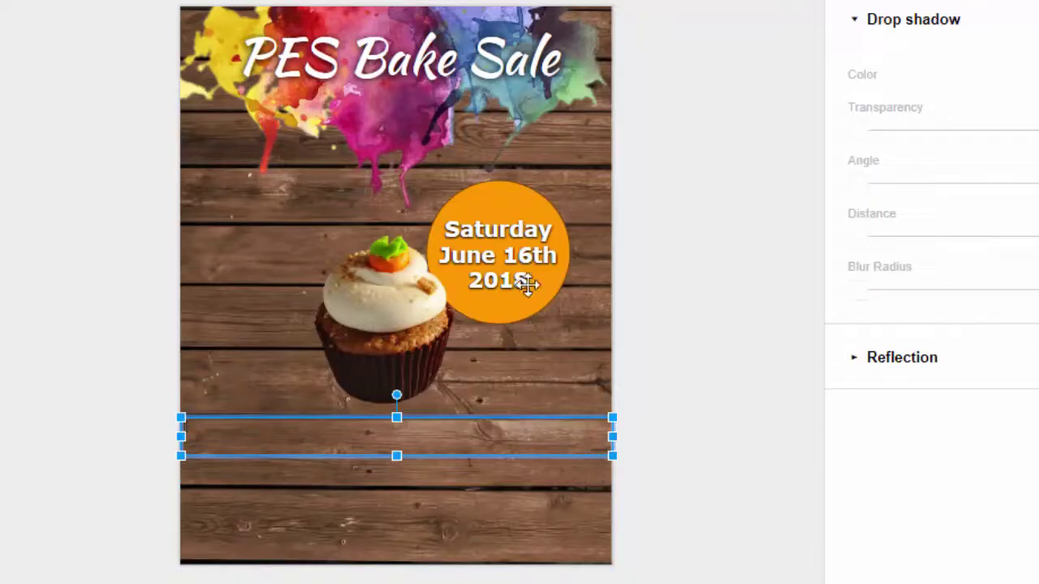
Set the footer text's font to Short Stack.
left_click(465, 1)
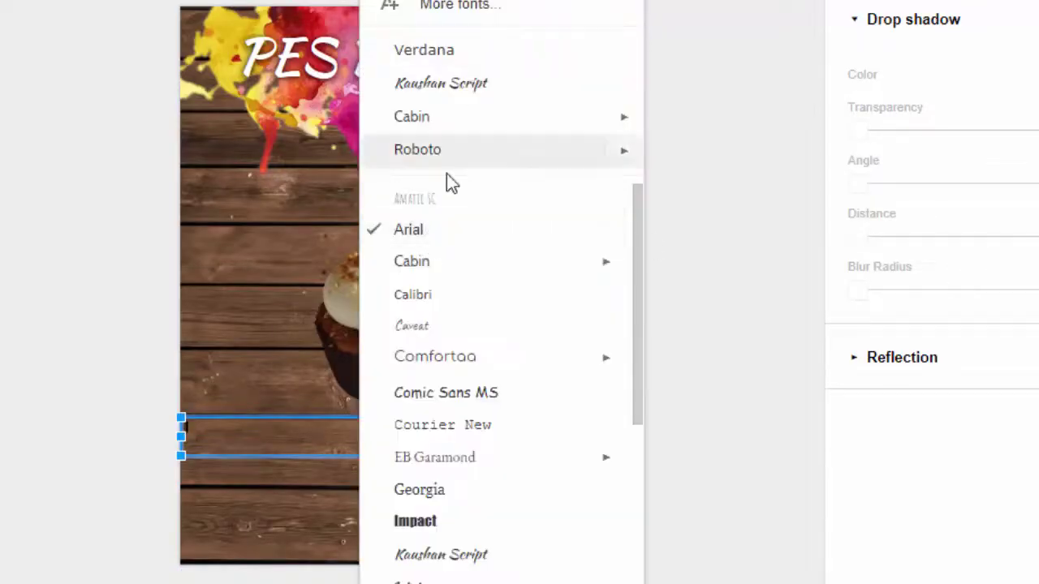
scroll(463, 490, "down", 4)
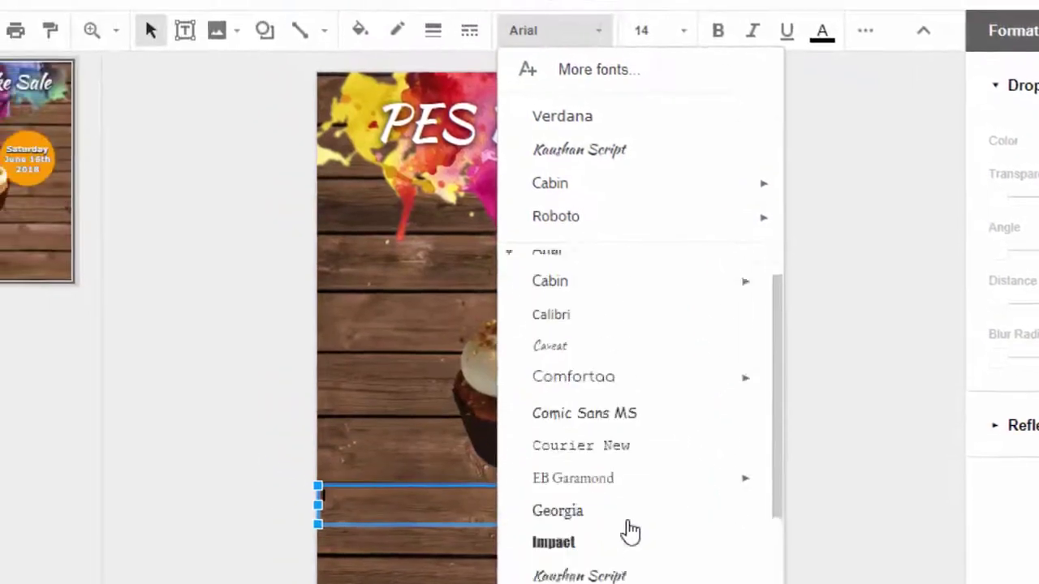
left_click(470, 495)
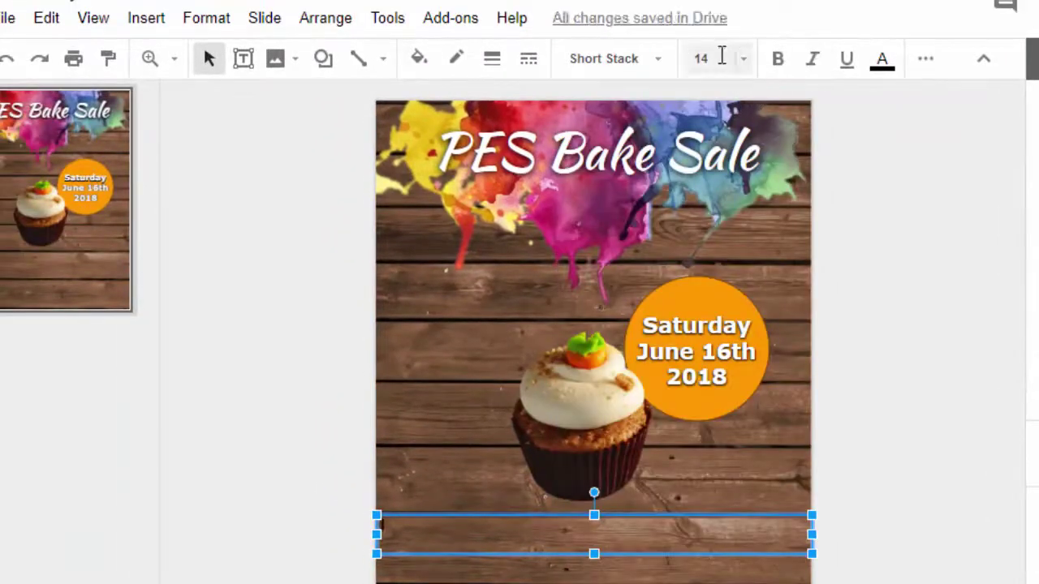
left_click(746, 60)
left_click(746, 60)
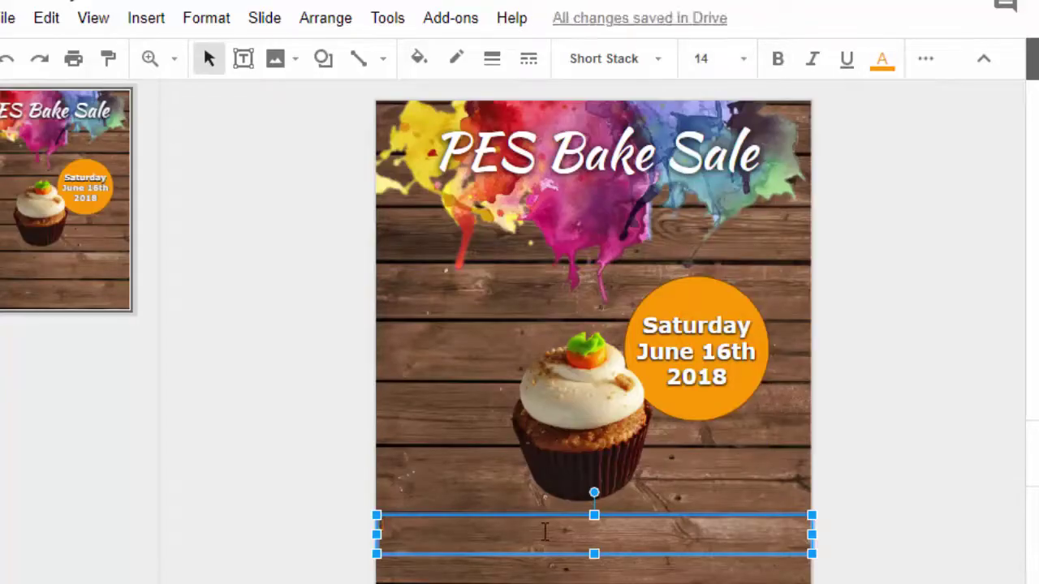
type("P")
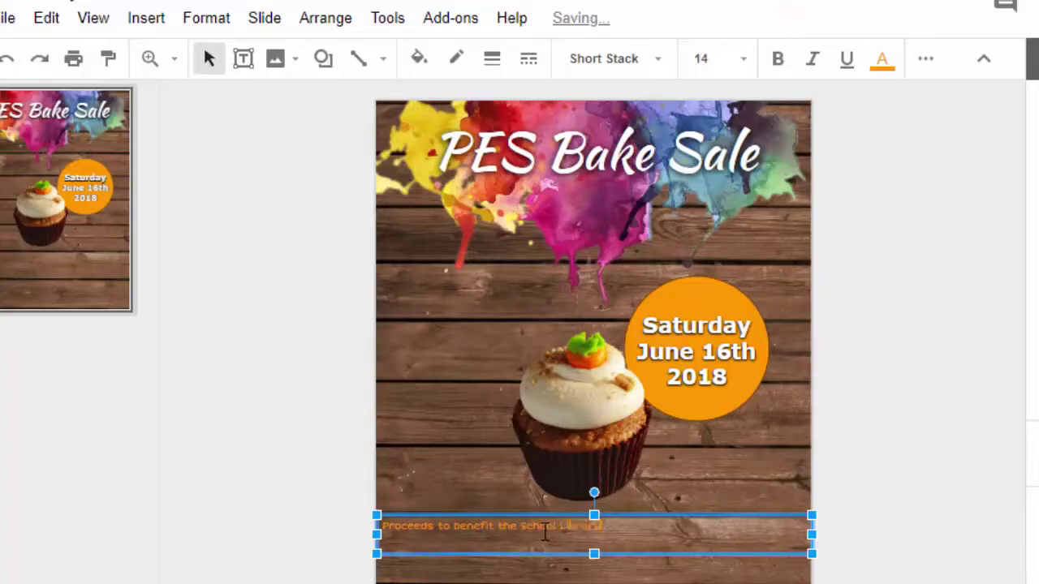
Centre the footer text, set it to 24 pt and colour it light yellow.
left_click(926, 59)
left_click(532, 99)
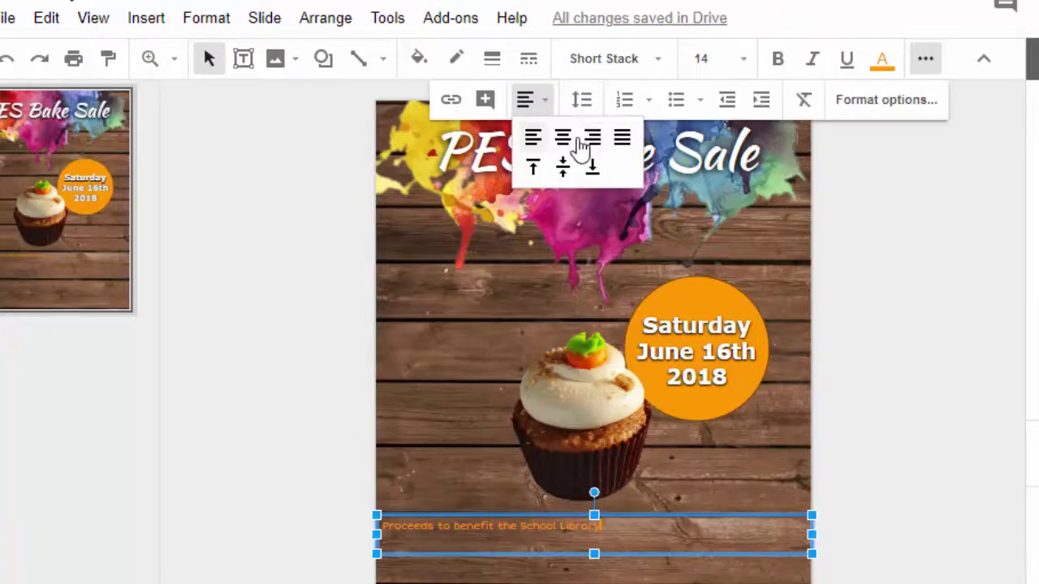
left_click(561, 139)
left_click(748, 58)
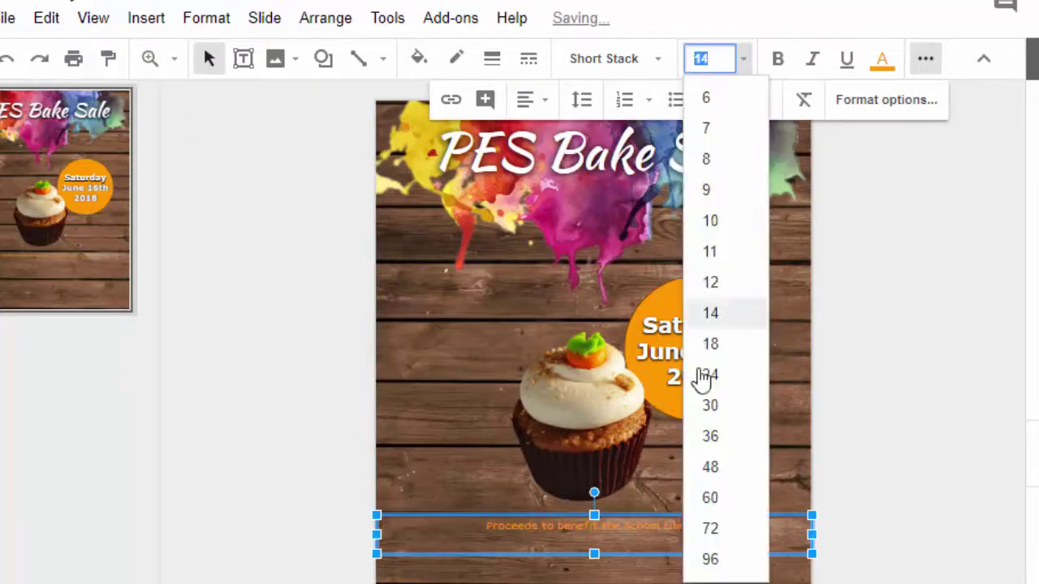
left_click(726, 375)
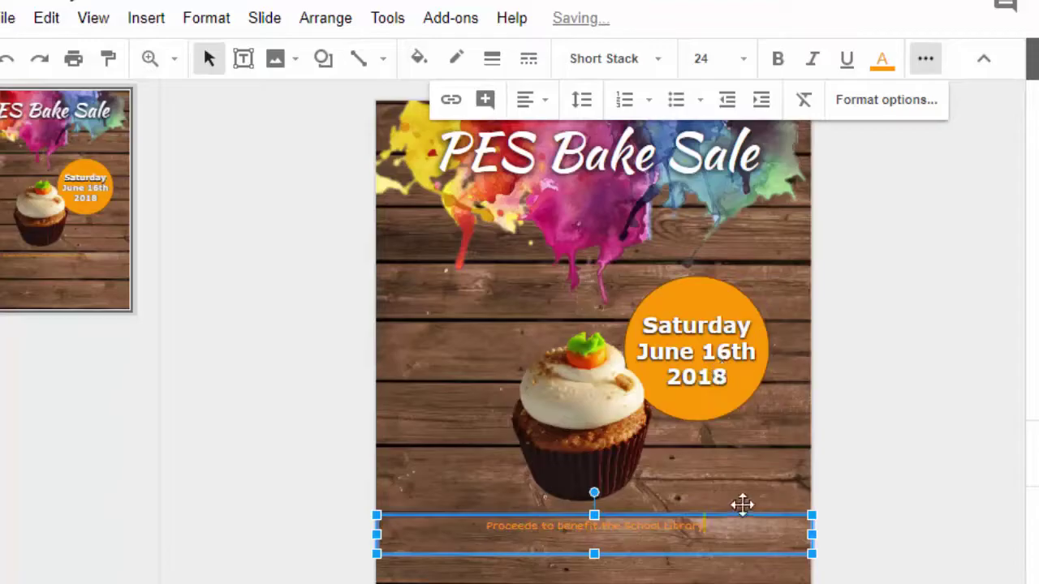
left_click(748, 60)
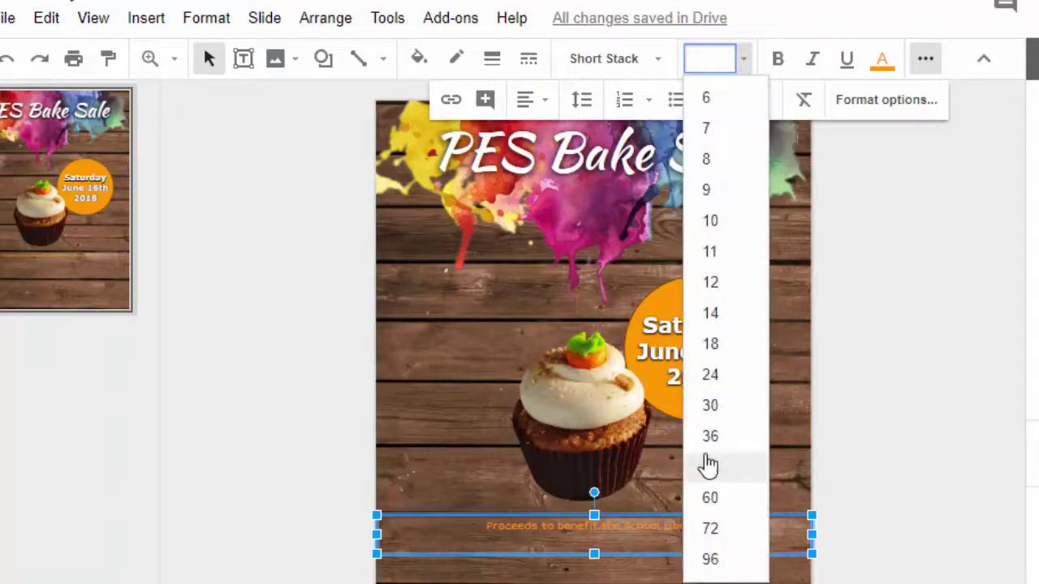
left_click(710, 375)
left_click(882, 59)
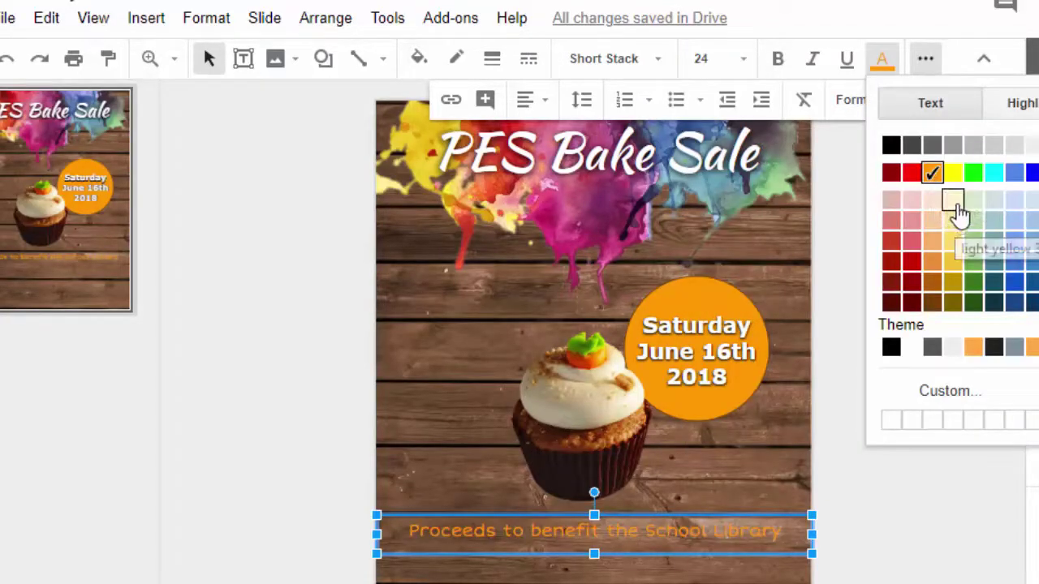
left_click(957, 258)
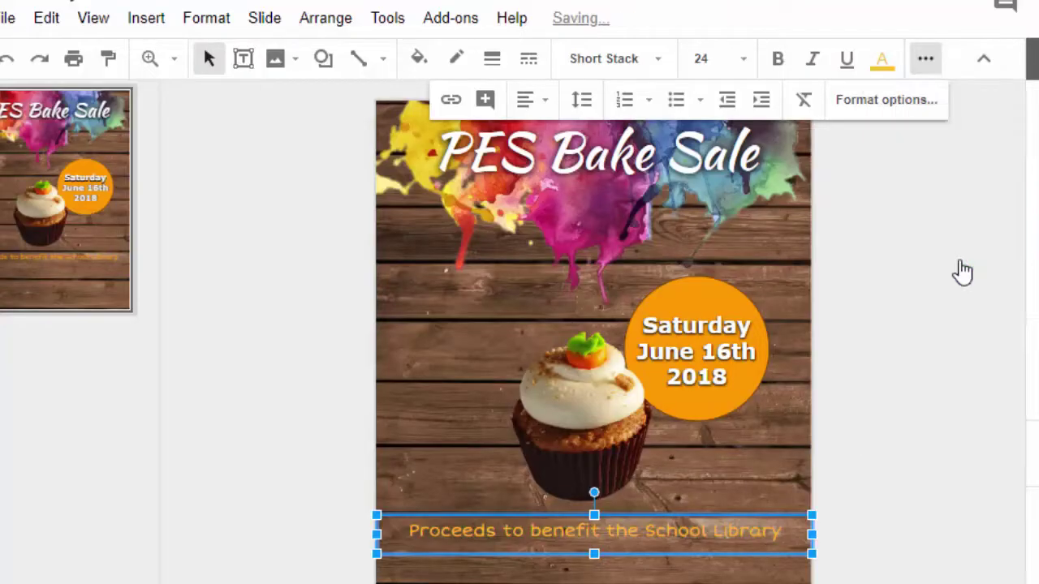
left_click(918, 437)
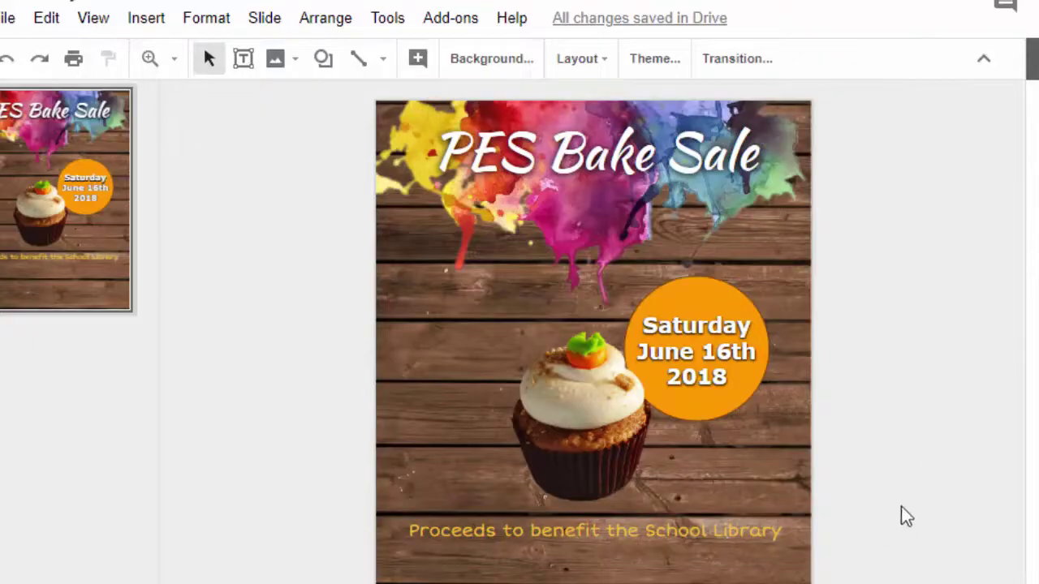
Draw a rectangle across the flyer's bottom with a half-transparent black fill.
left_click(325, 65)
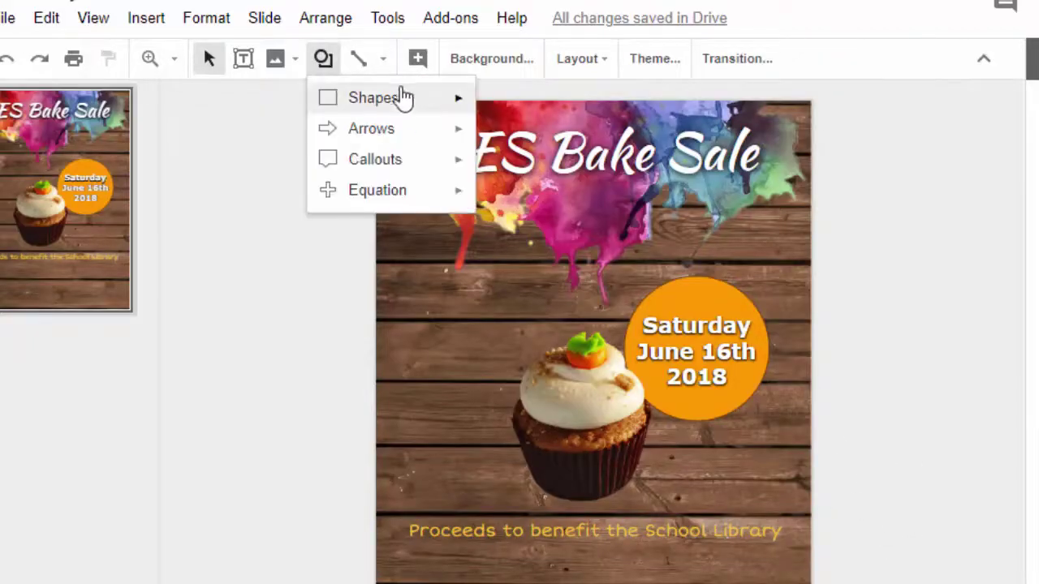
mouse_move(398, 104)
left_click(495, 107)
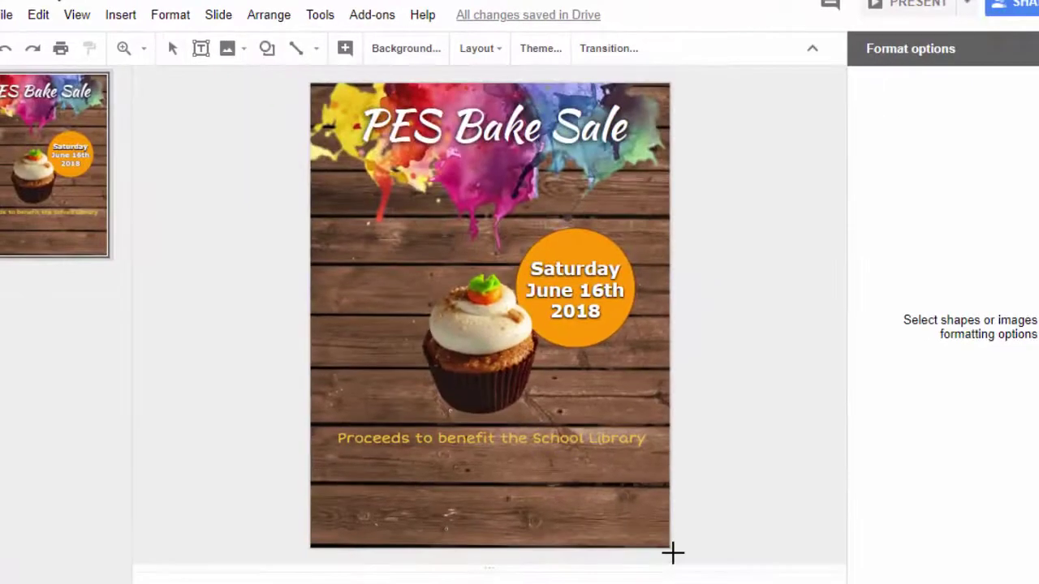
left_click_drag(671, 547, 307, 424)
left_click(346, 47)
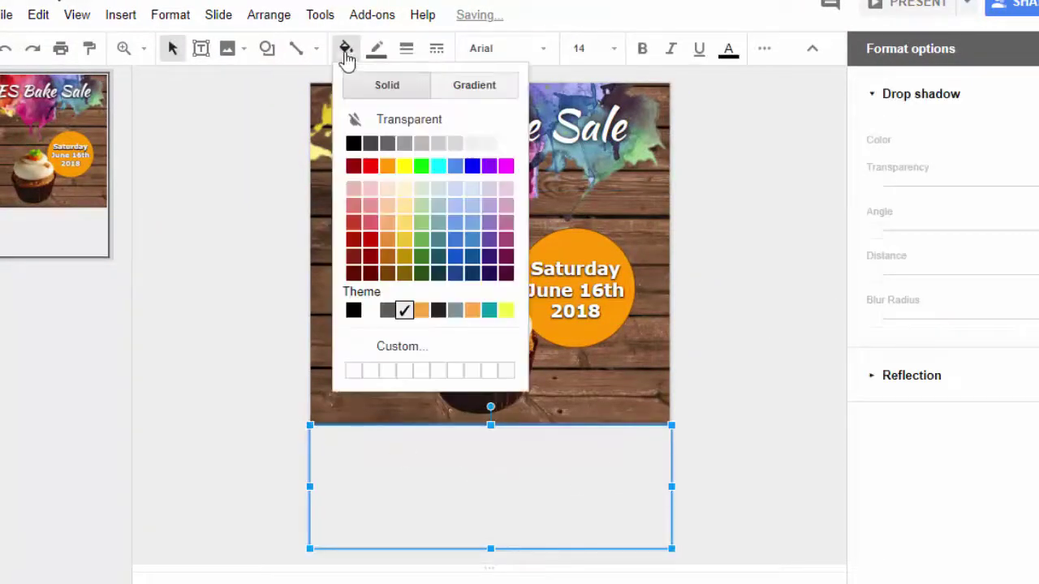
left_click(353, 144)
left_click(345, 48)
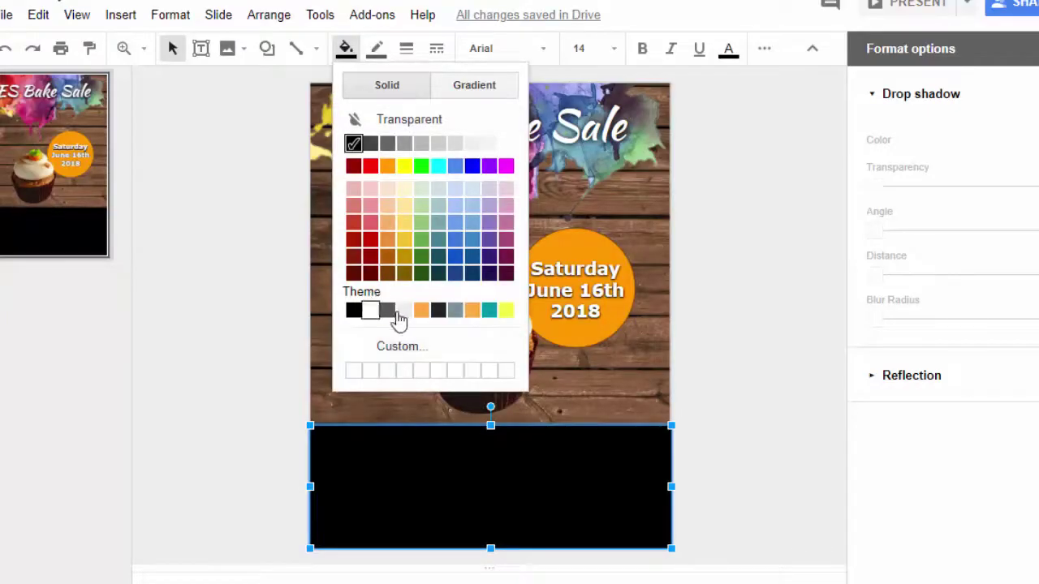
left_click(417, 349)
left_click_drag(613, 279, 612, 310)
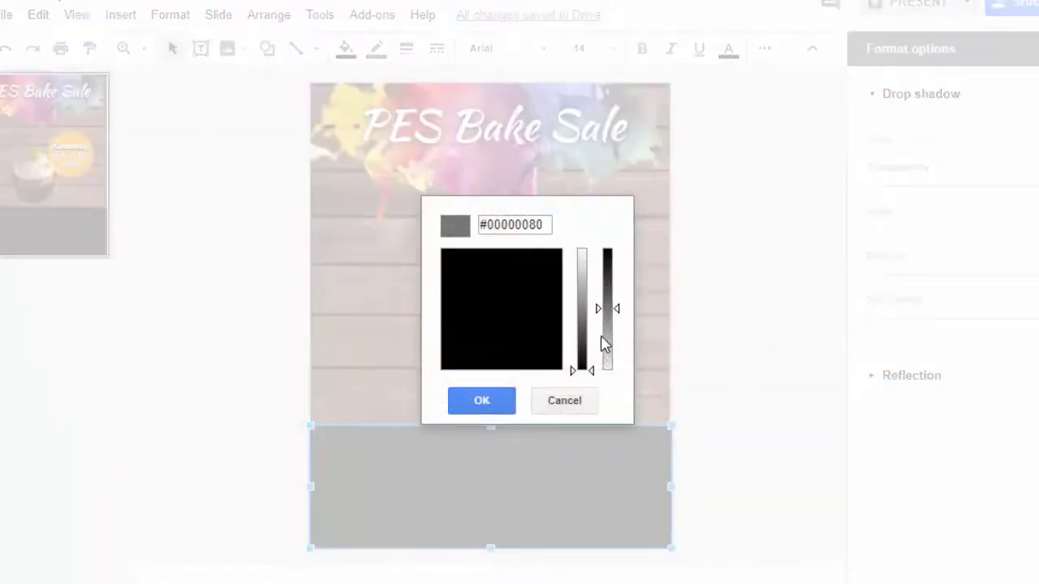
left_click(484, 401)
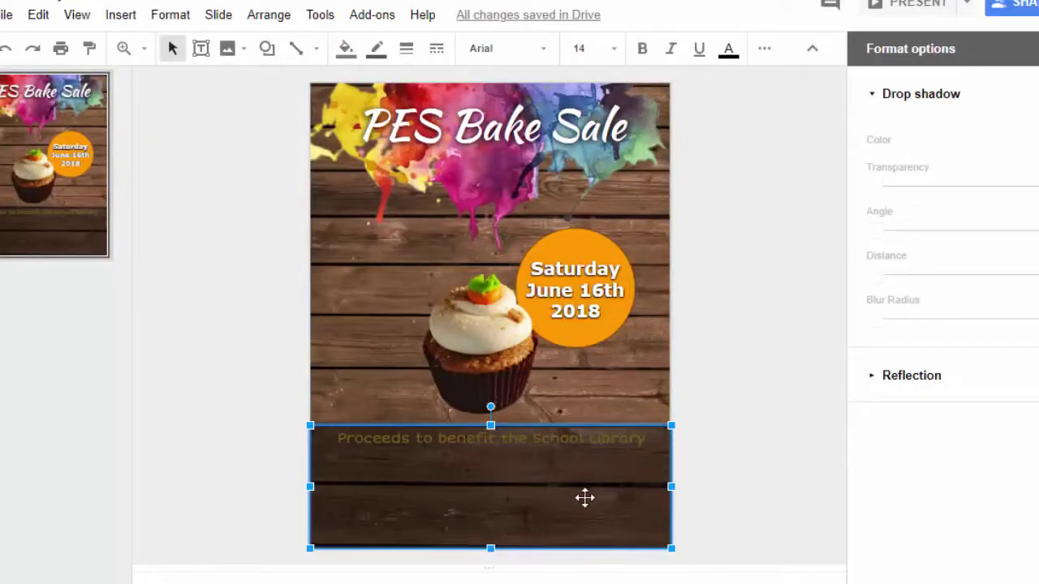
Send the dark rectangle backward behind the footer text.
key("Escape")
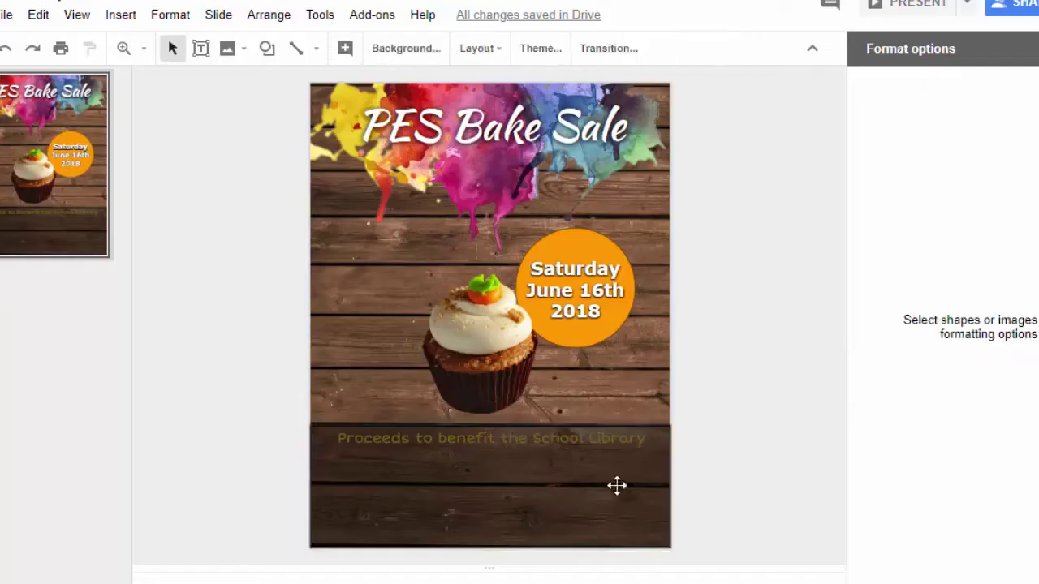
left_click(616, 491)
right_click(609, 487)
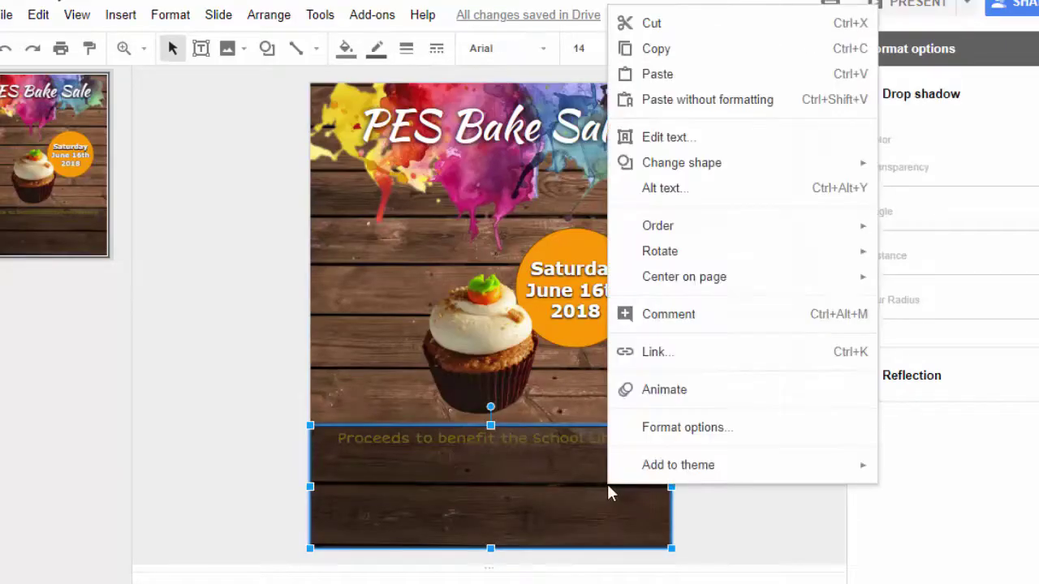
mouse_move(689, 235)
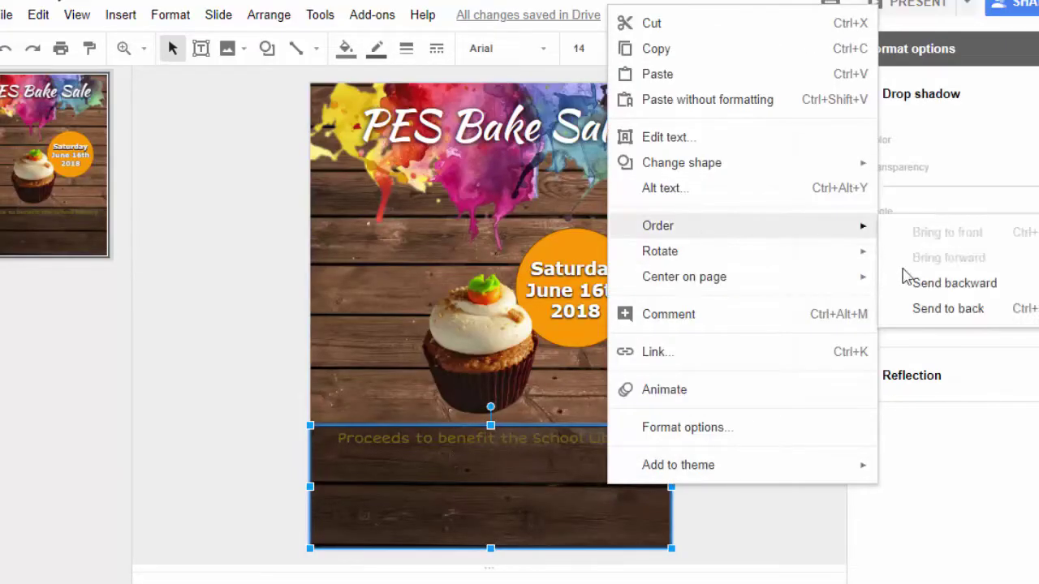
left_click(961, 286)
left_click(729, 487)
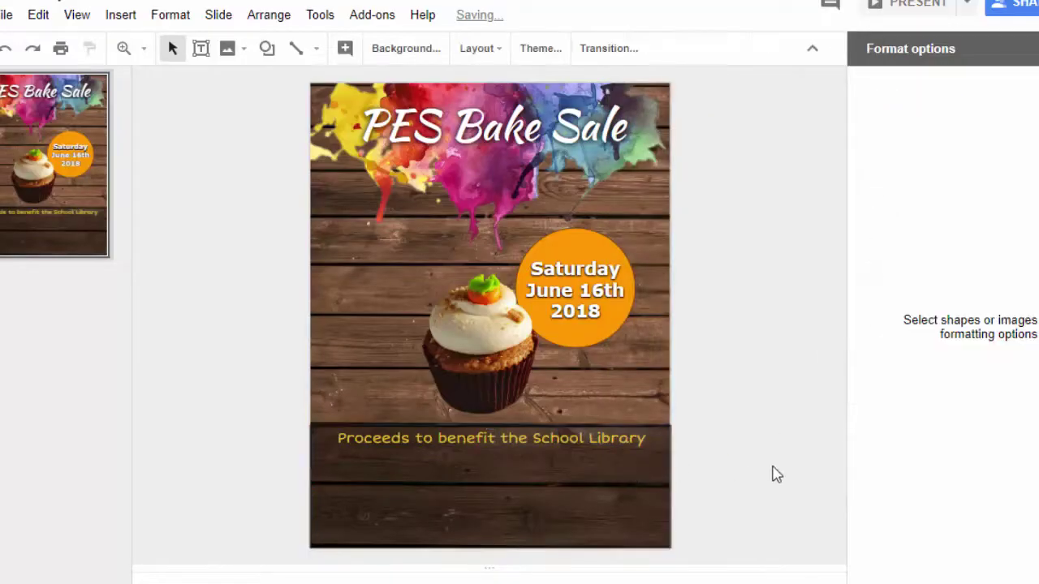
Make the rectangle's black fill slightly less transparent.
left_click(644, 493)
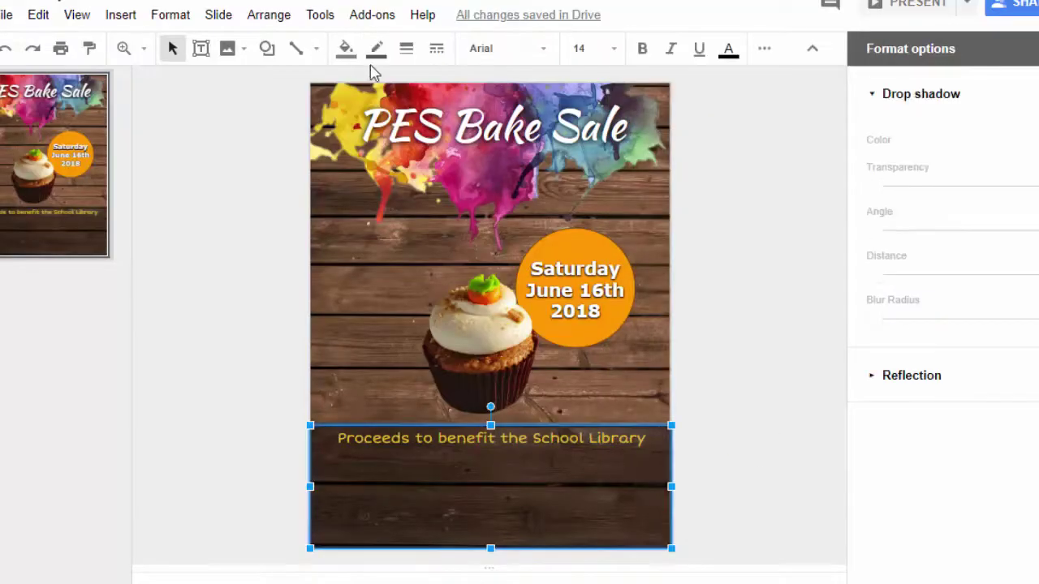
left_click(345, 48)
left_click(387, 349)
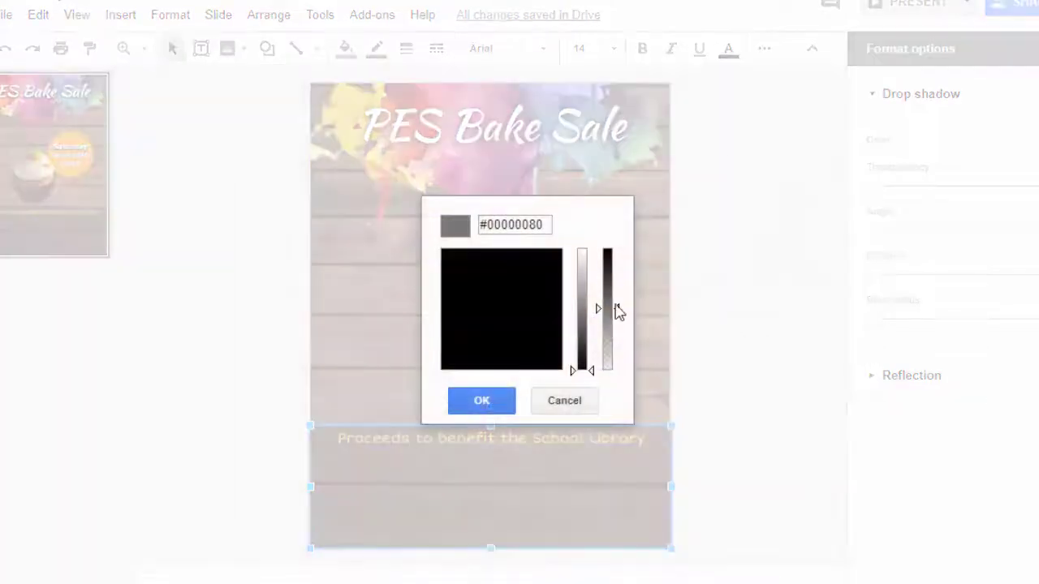
left_click_drag(617, 310, 618, 304)
left_click(481, 400)
left_click(704, 441)
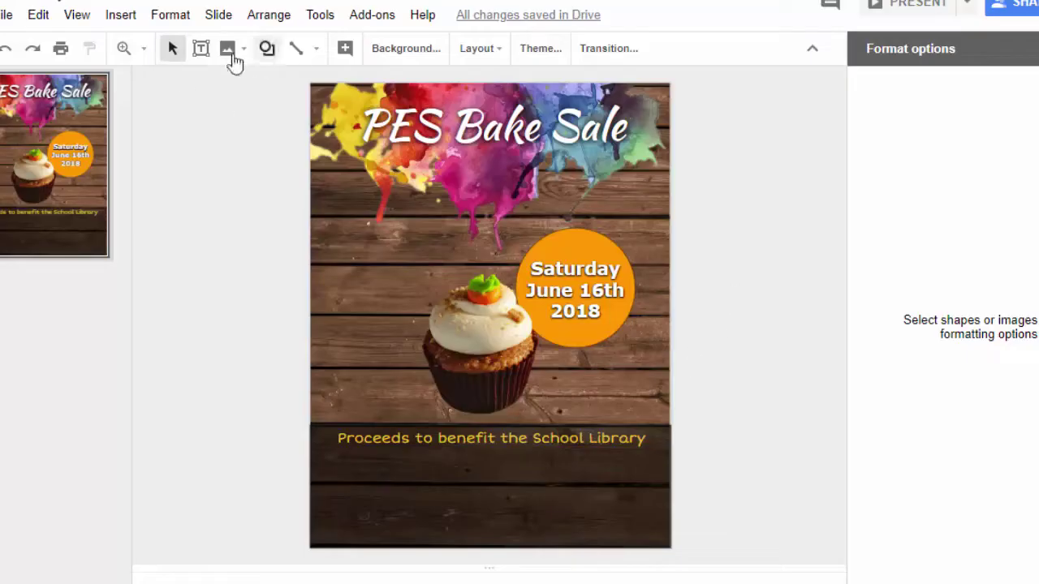
Draw a text box filling the dark band's lower-left quarter, with guides shown.
left_click(201, 48)
mouse_move(325, 457)
left_mouse_down()
mouse_move(617, 491)
mouse_move(472, 548)
mouse_move(489, 544)
left_mouse_up()
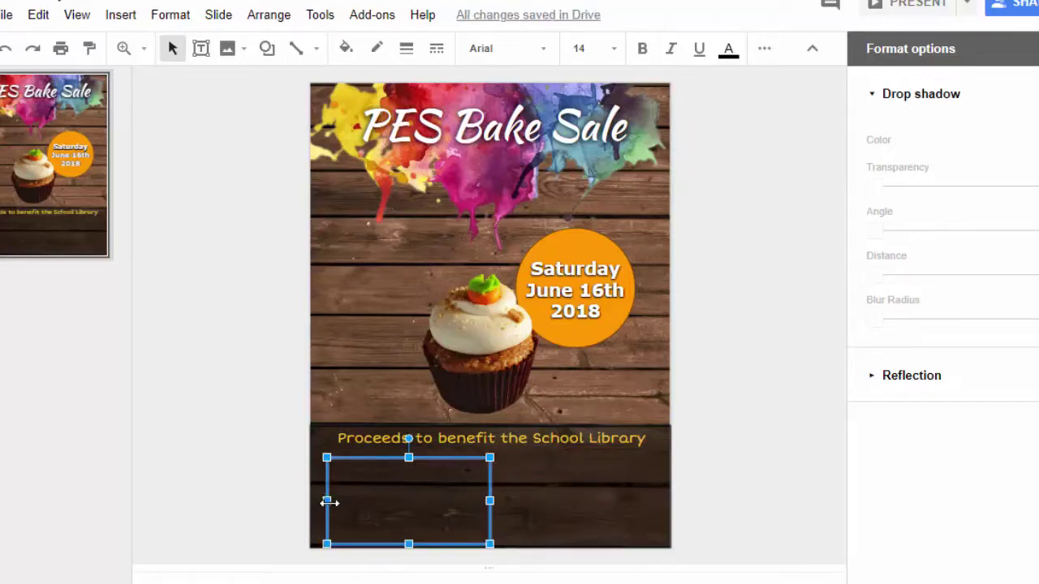
left_click_drag(327, 499, 310, 501)
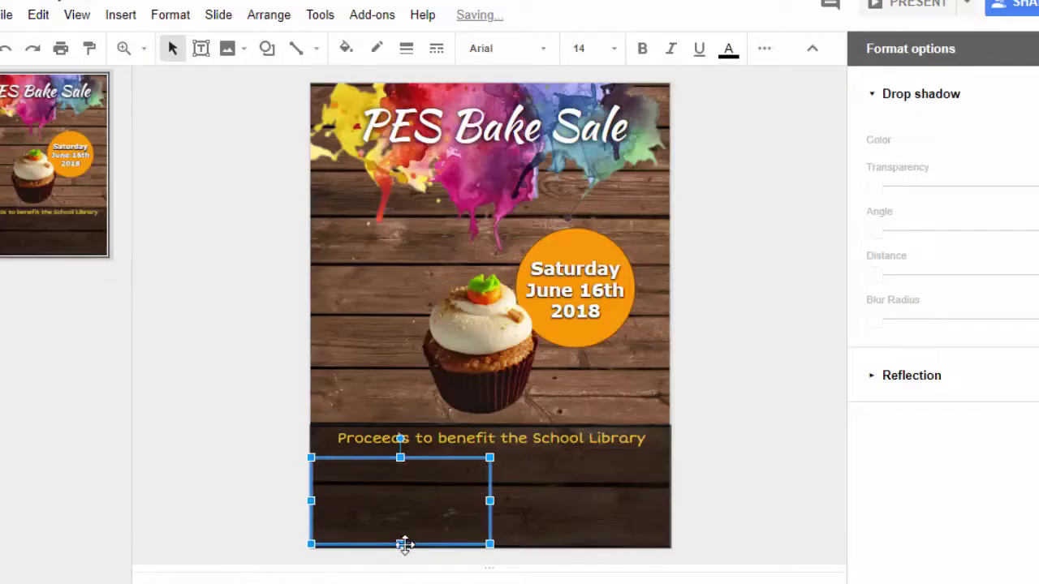
left_click_drag(401, 549, 401, 555)
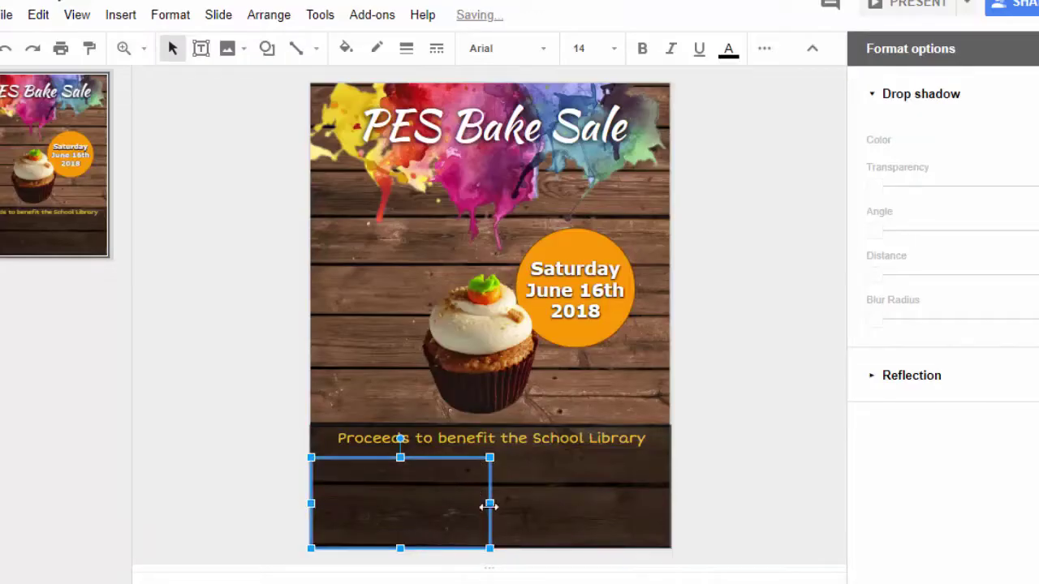
mouse_move(489, 505)
left_mouse_down()
mouse_move(515, 499)
mouse_move(478, 505)
mouse_move(537, 497)
mouse_move(489, 504)
left_mouse_up()
left_click(77, 14)
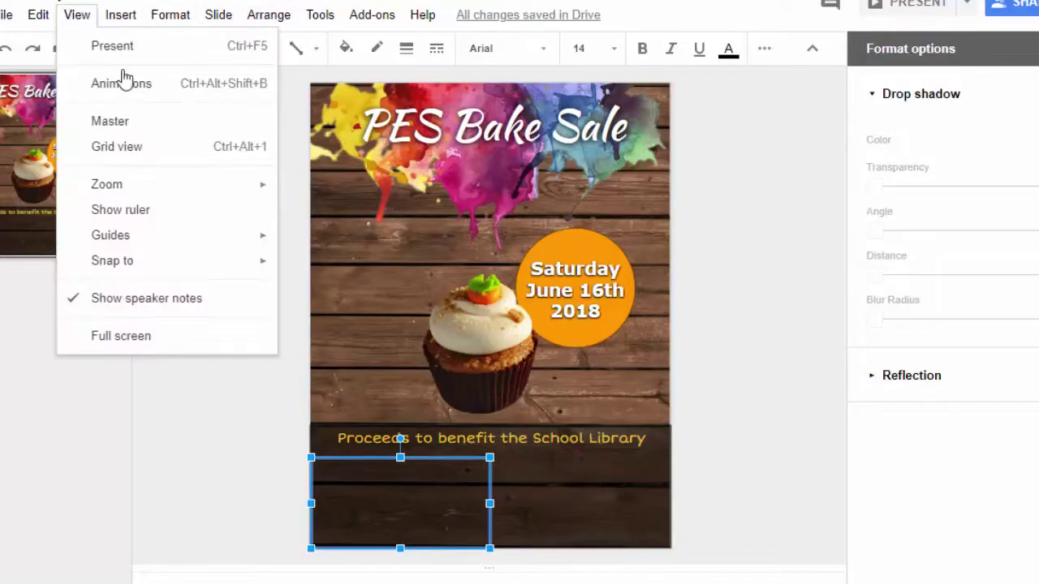
mouse_move(154, 234)
left_click(351, 247)
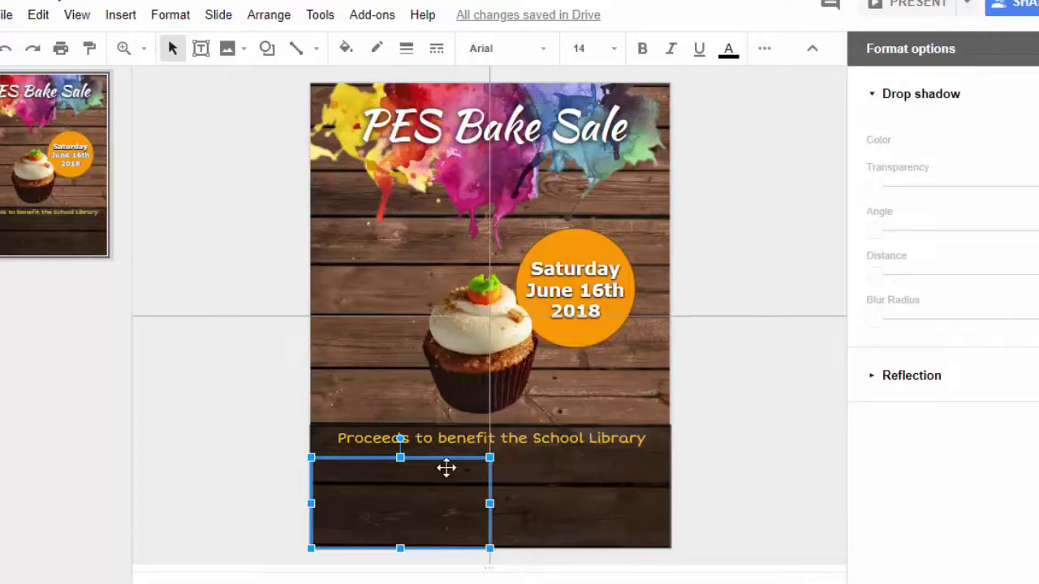
Set the text box to the Short Stack font with light pink text.
left_click(527, 50)
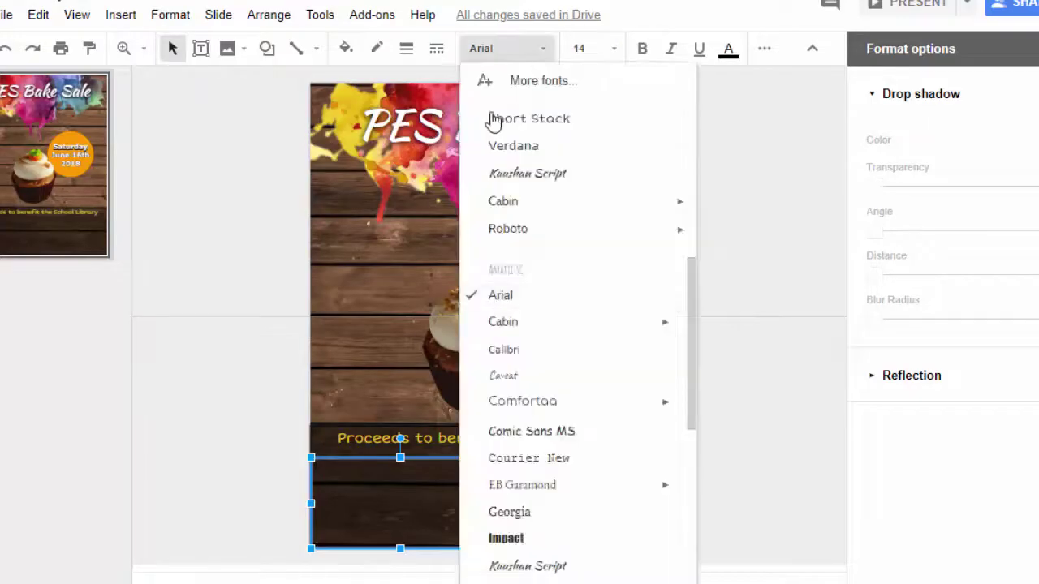
left_click(549, 122)
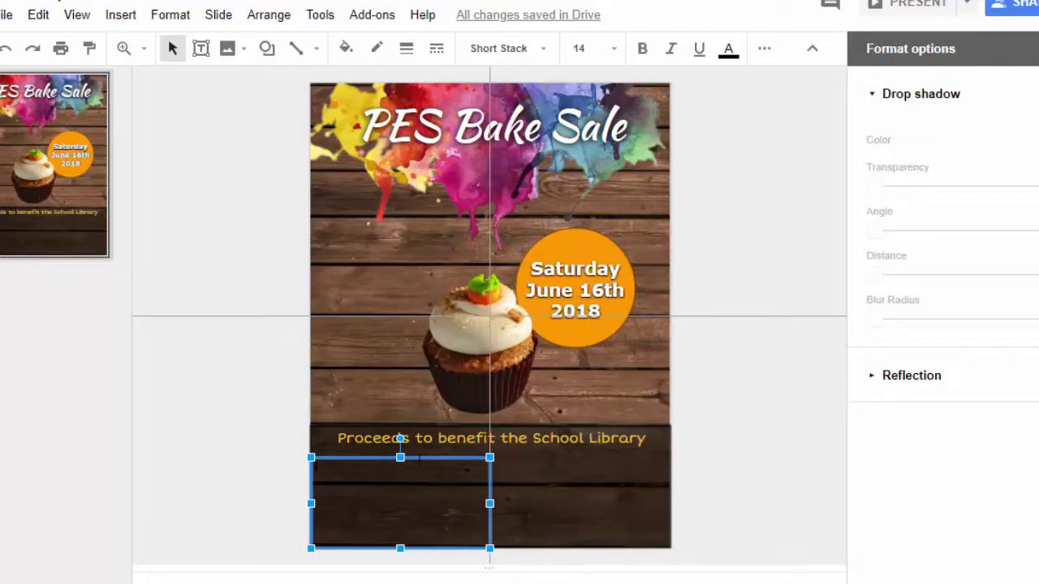
left_click(728, 49)
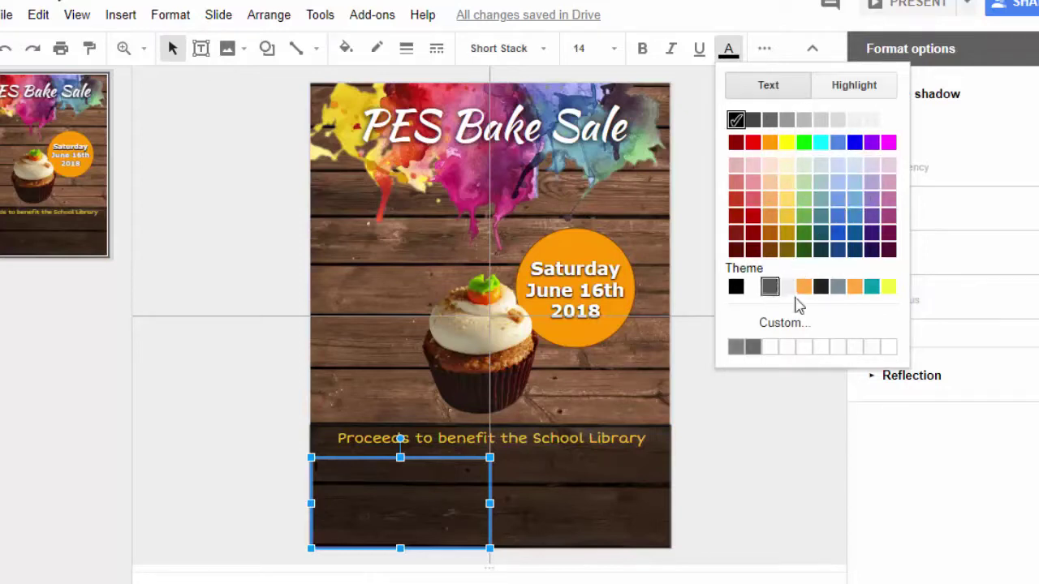
left_click(773, 169)
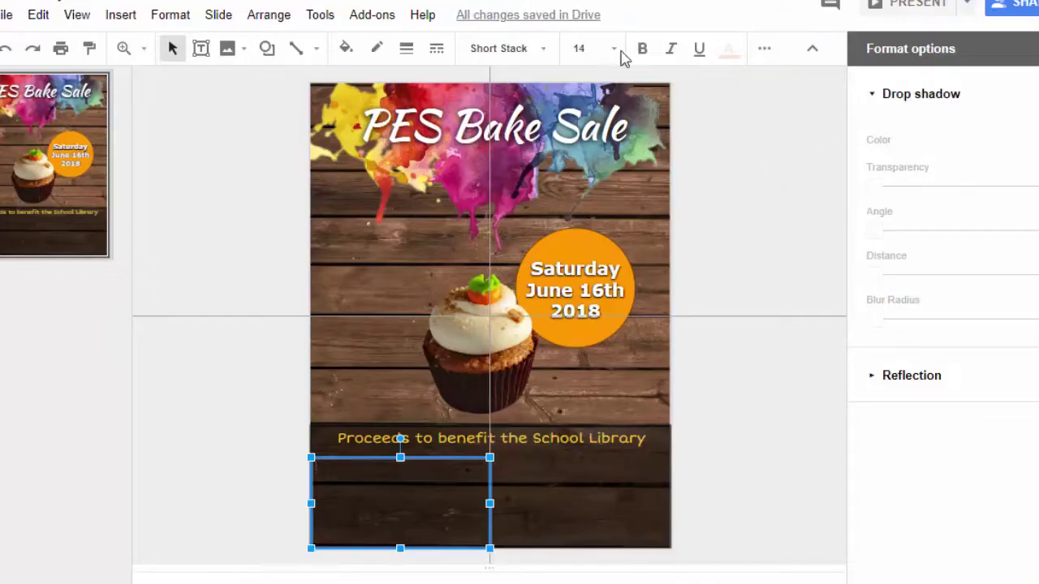
Create a size-30 bulleted list reading Cupcakes, Cookies, Brownies.
left_click(620, 54)
left_click(588, 337)
left_click(764, 50)
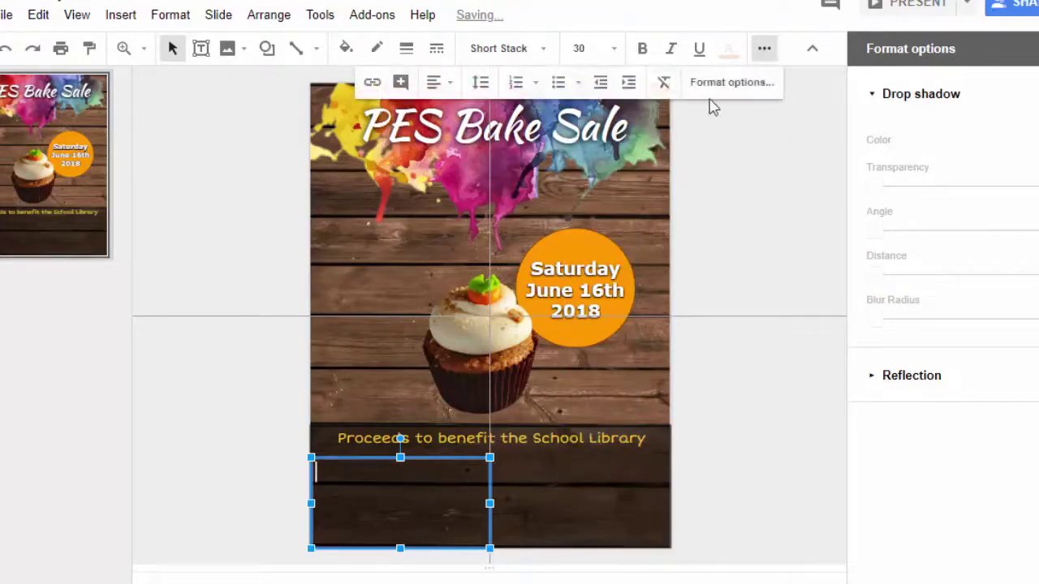
left_click(557, 84)
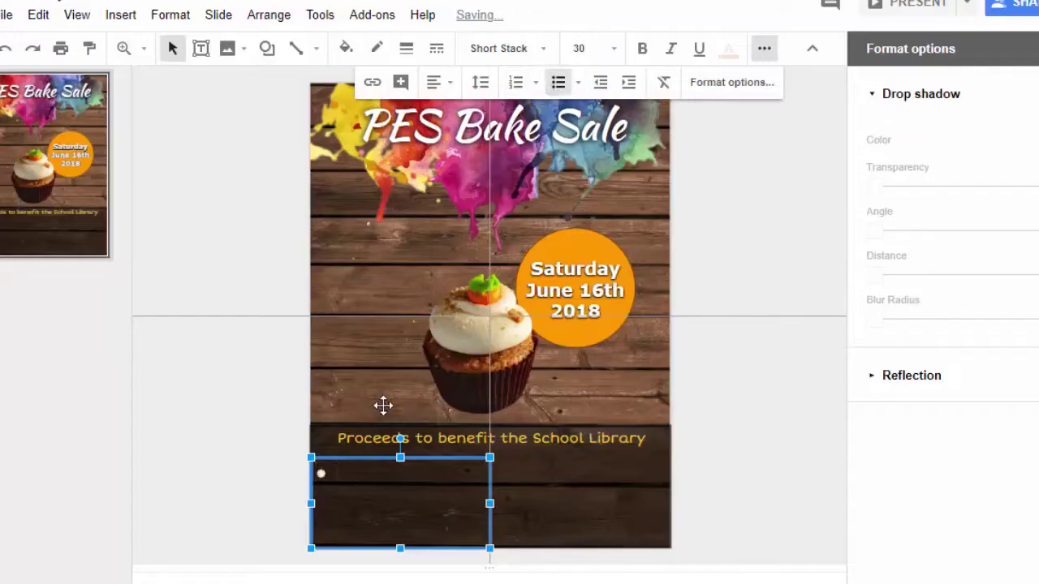
type("Cupcakes")
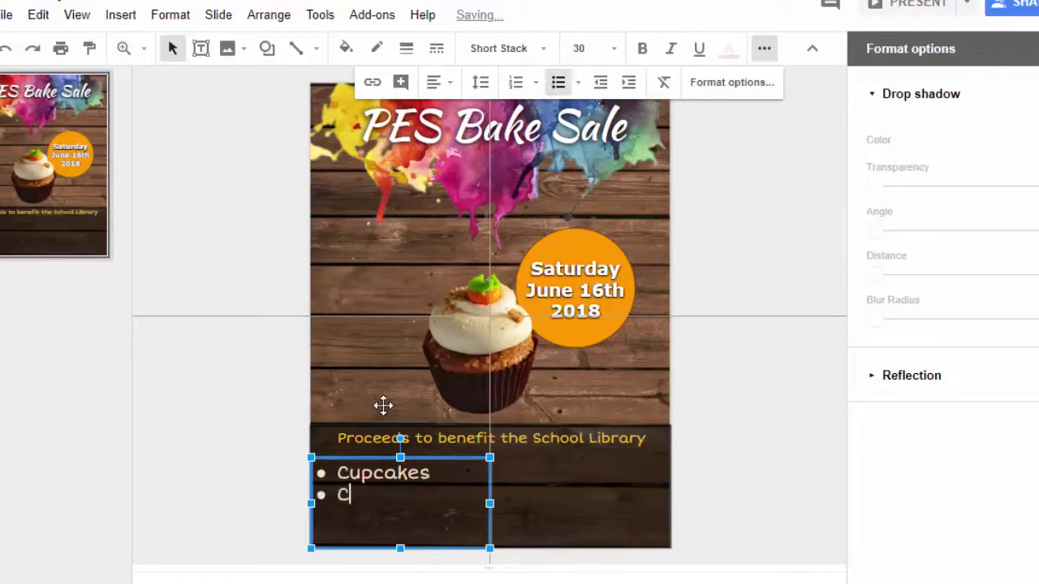
type("Cookies")
type("Brow")
type("niw")
key("BackSpace")
type("es")
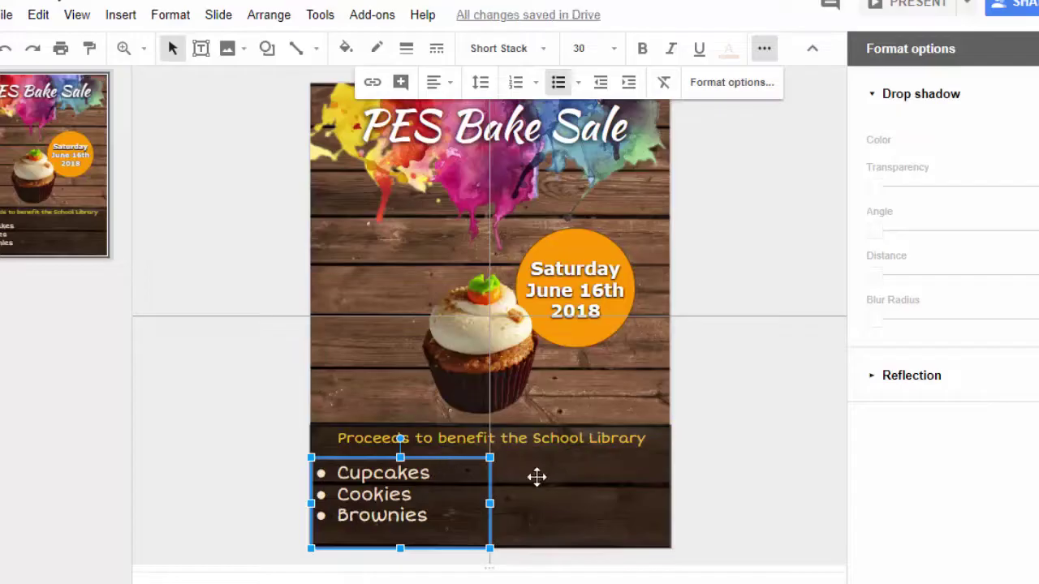
Copy the list to the right half and change its items to Cakes, Pies, Cheesecake.
left_click_drag(539, 478, 645, 463)
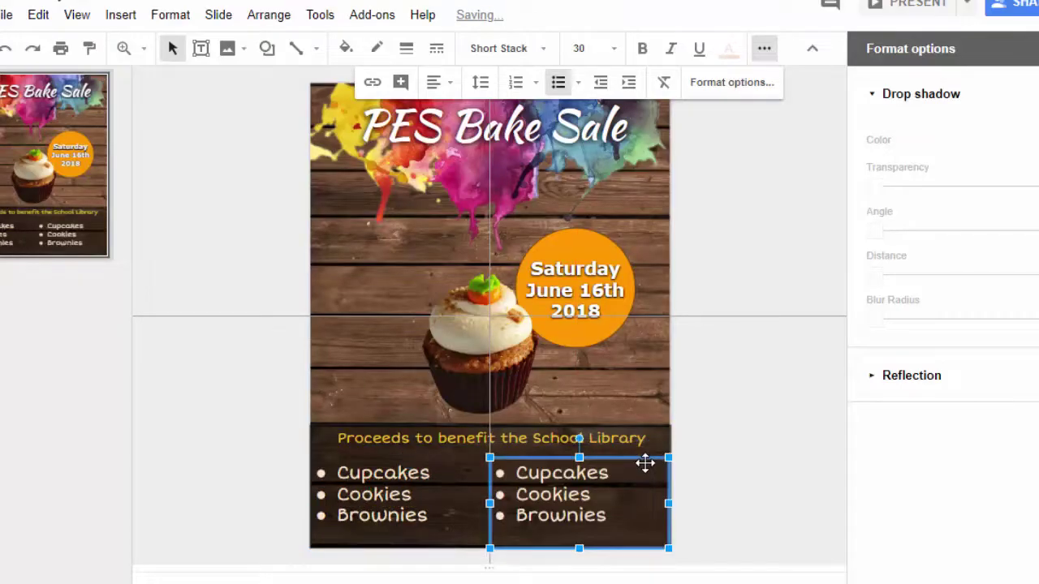
key("Right")
key("ctrl+a")
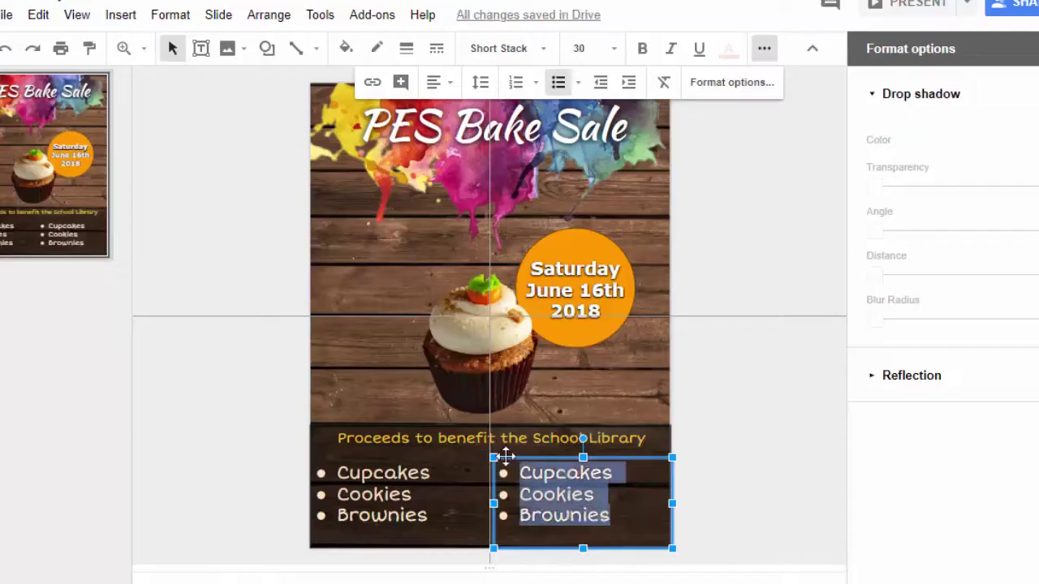
type("Cakes")
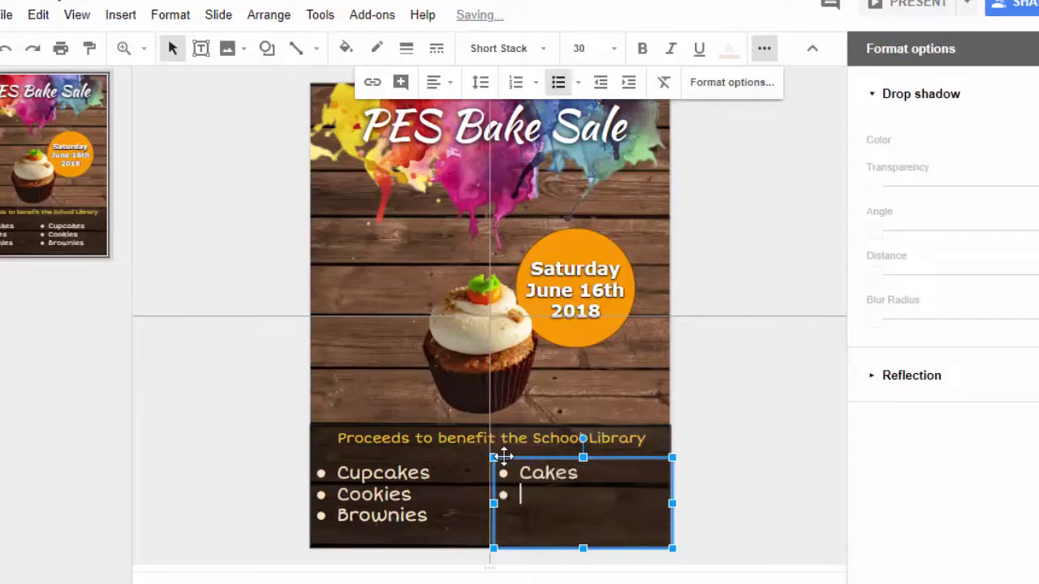
type(" Pies")
key("Return")
type("Cheesecake")
left_click(718, 360)
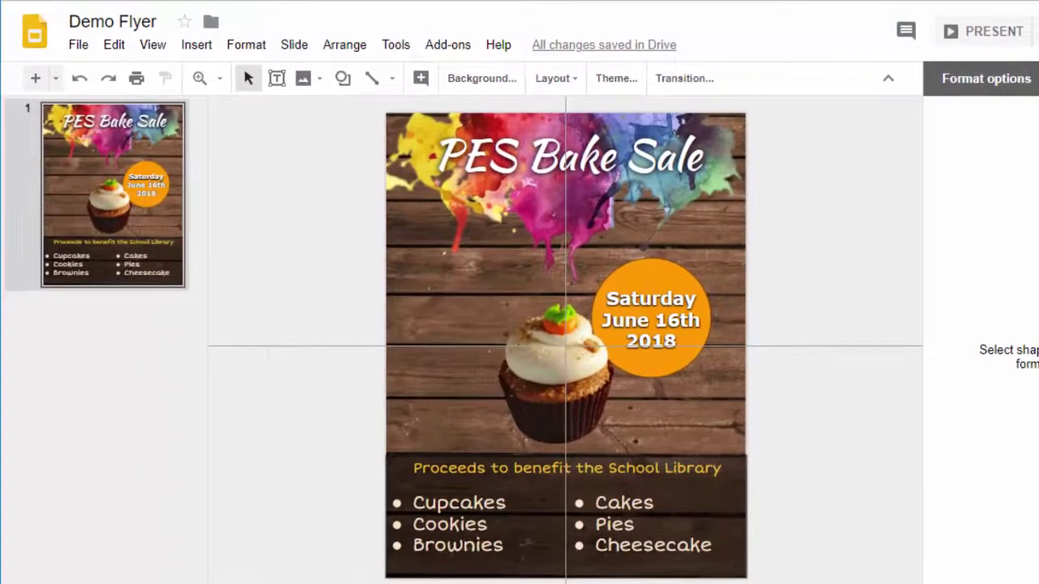
Duplicate slide 1 with Ctrl+D and compare the original with the new slide 2.
left_click(172, 245)
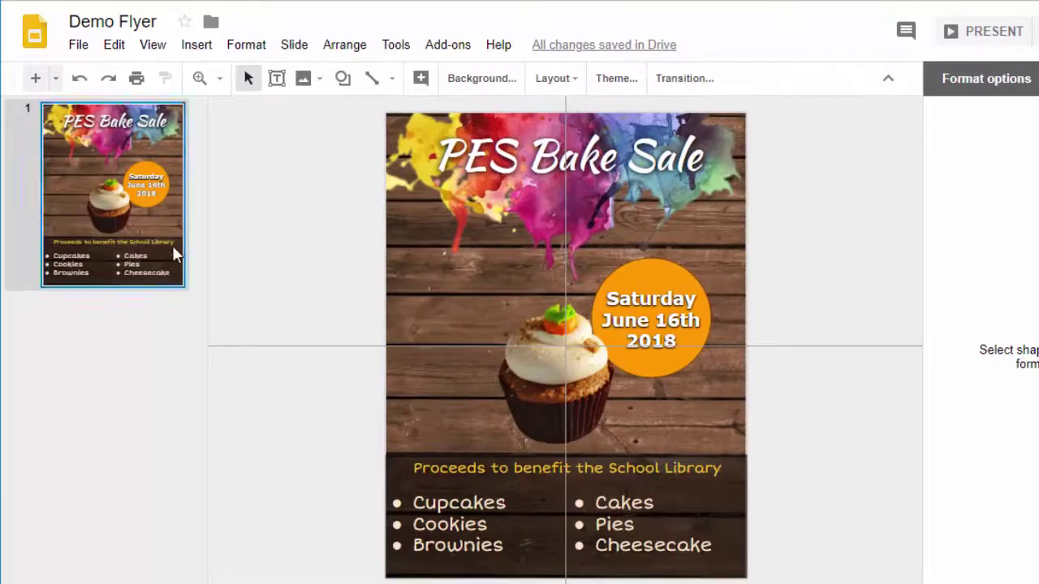
key("ctrl+d")
left_click(123, 216)
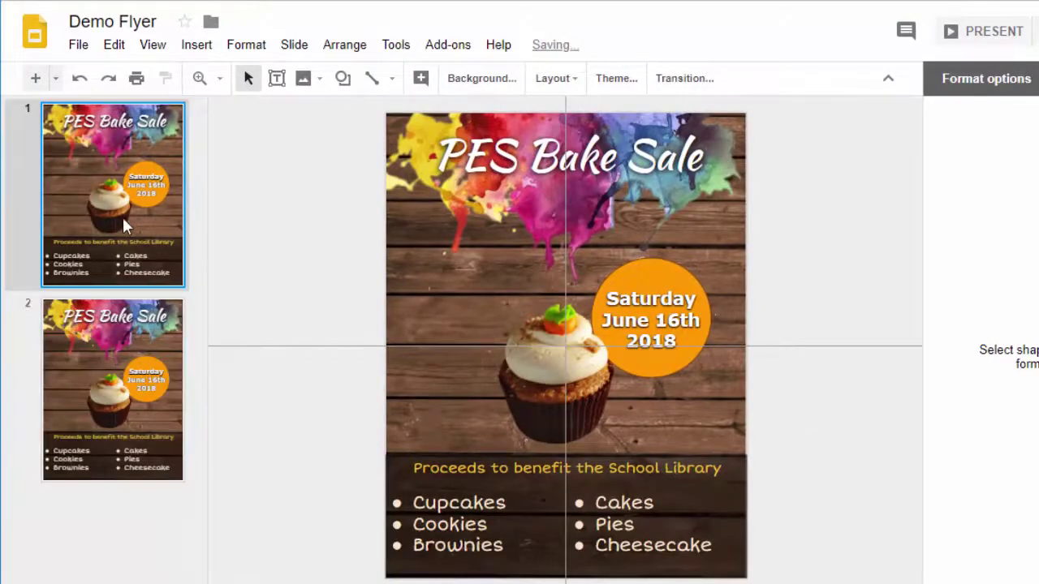
key("Down")
key("Up")
key("Down")
right_click(119, 221)
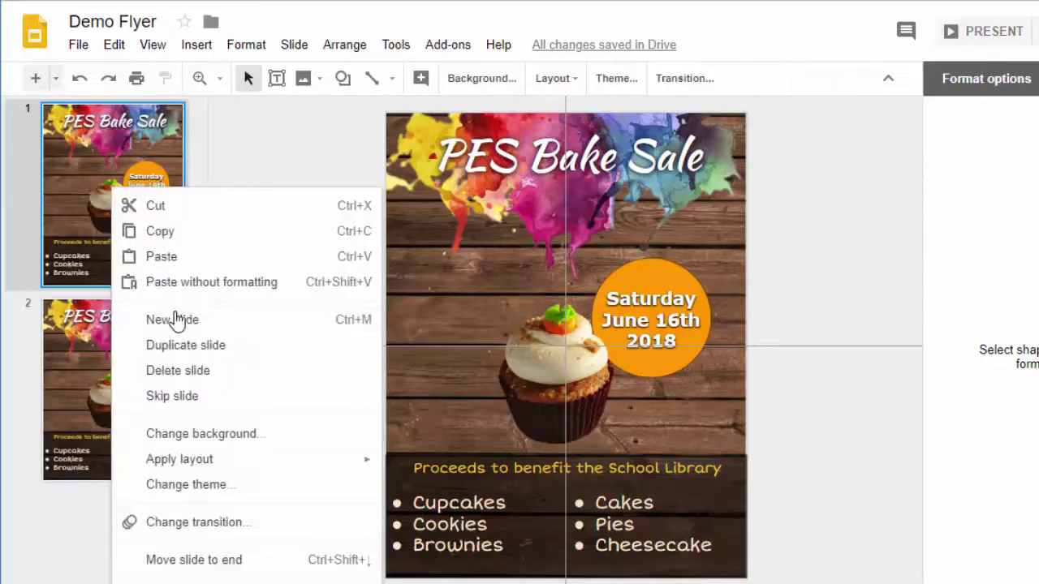
Swap slide 2's carrot-topped cupcake for the EasterCupCakePink image from Drive.
left_click(81, 391)
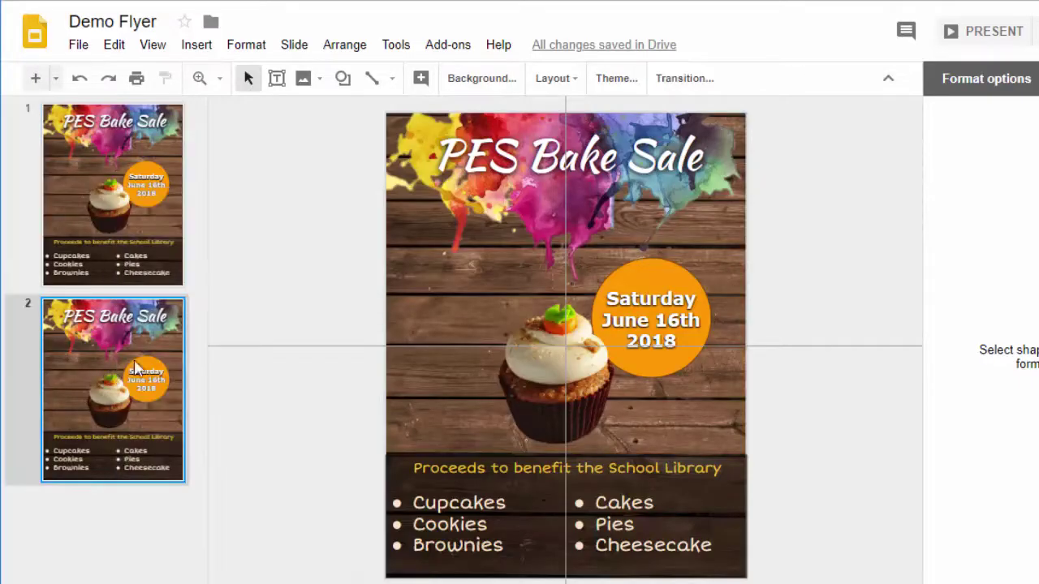
left_click(553, 389)
key("Delete")
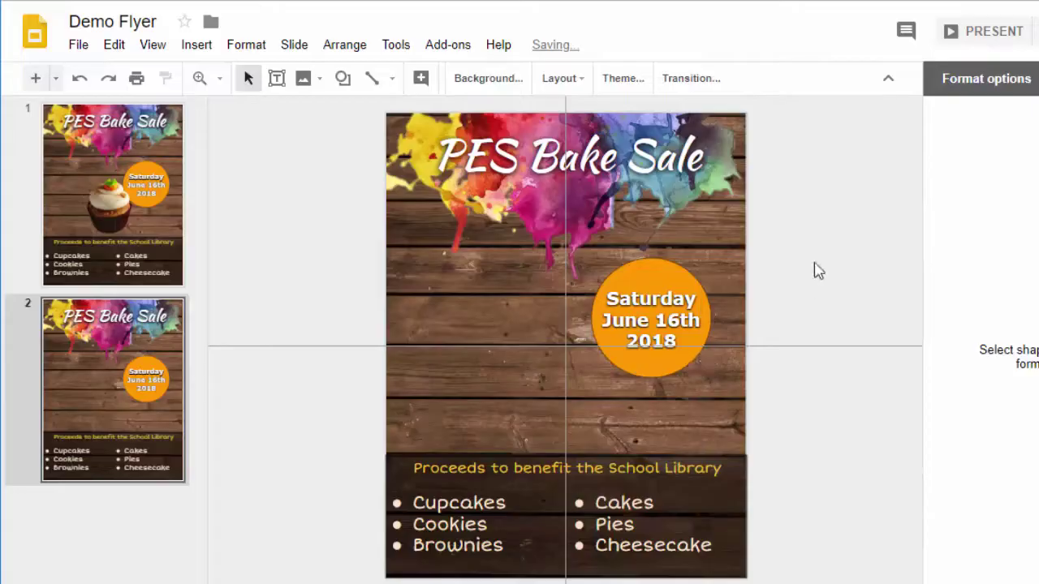
left_click(196, 45)
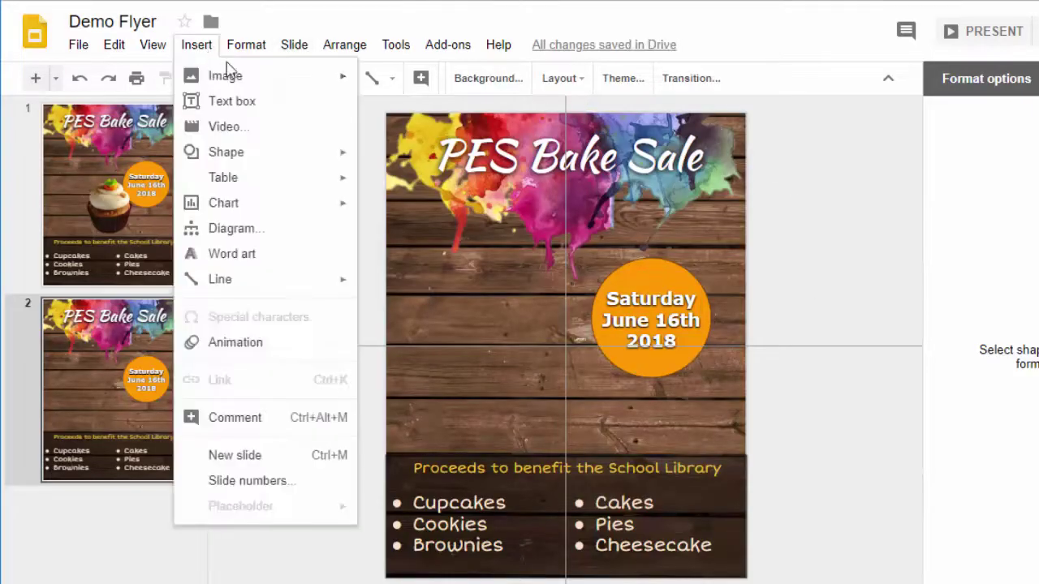
mouse_move(232, 78)
left_click(410, 144)
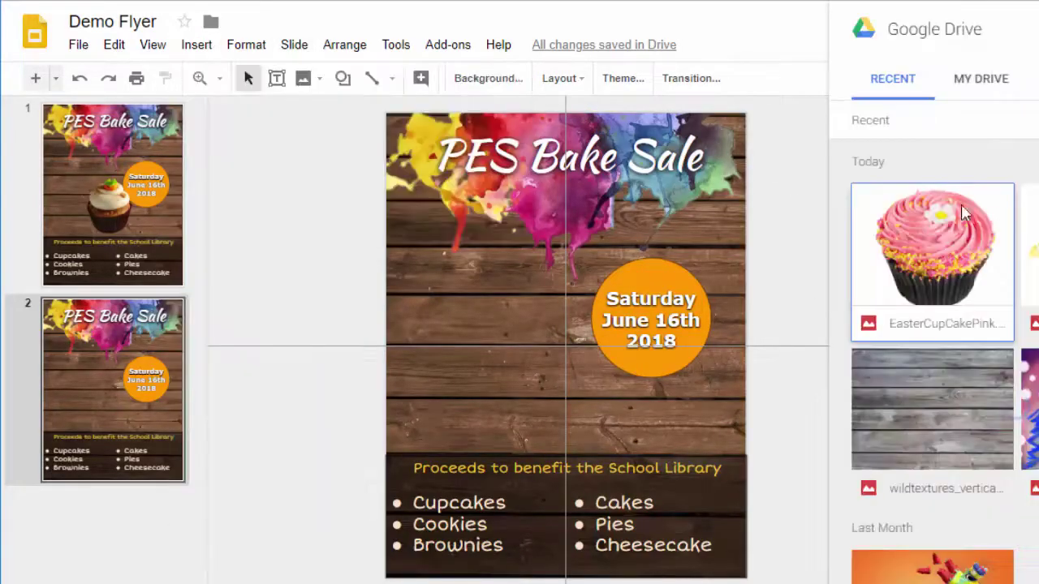
left_click(938, 271)
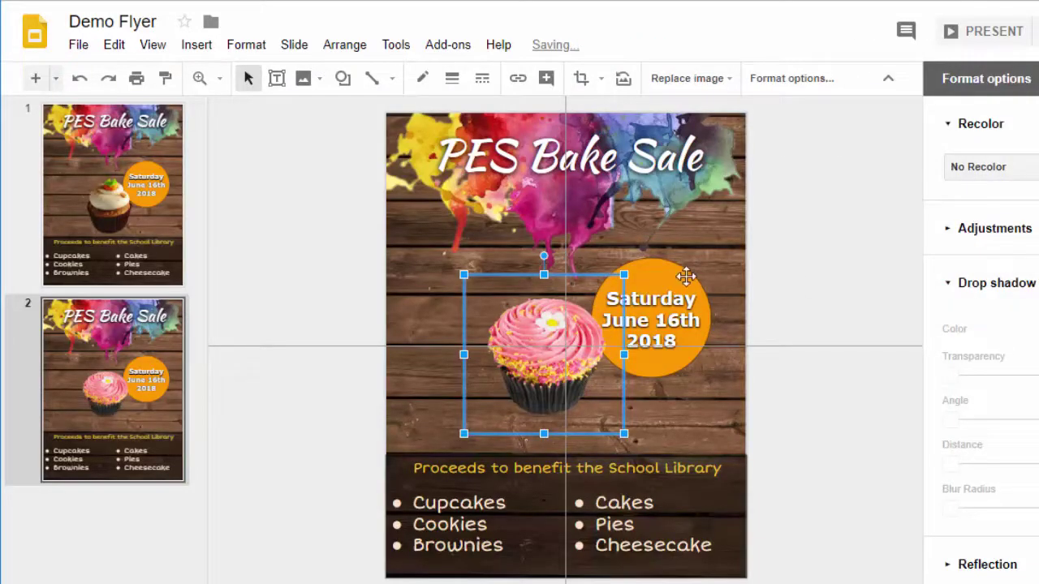
left_click(682, 271)
left_click(805, 79)
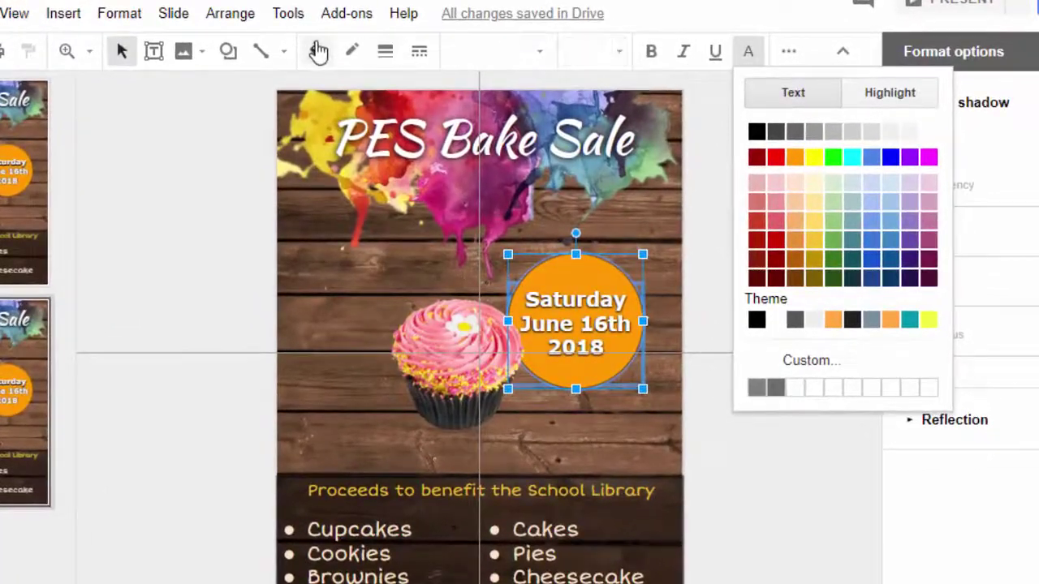
Fill the date circle light yellow.
left_click(330, 54)
left_click(383, 245)
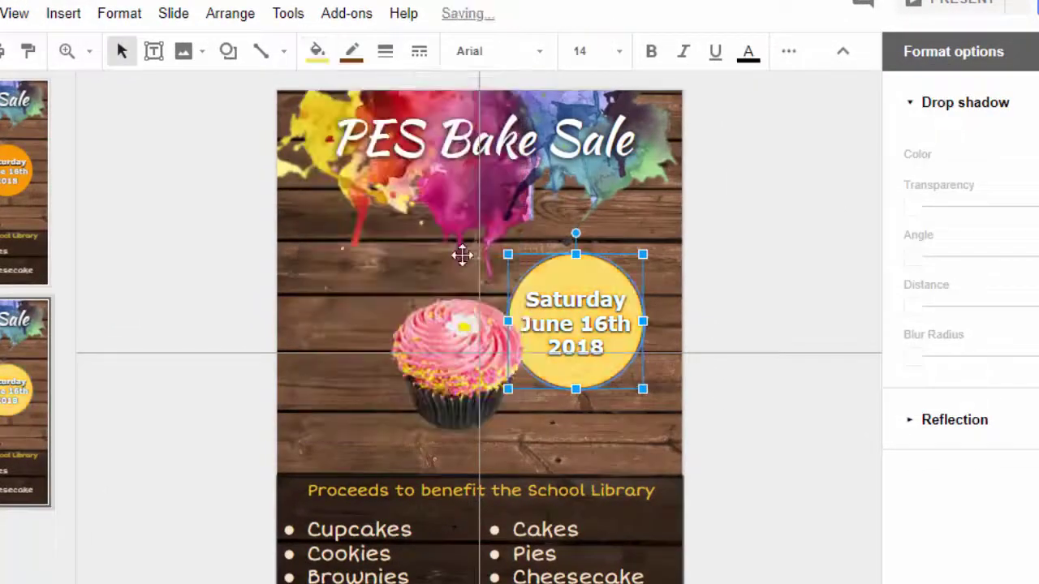
key("Escape")
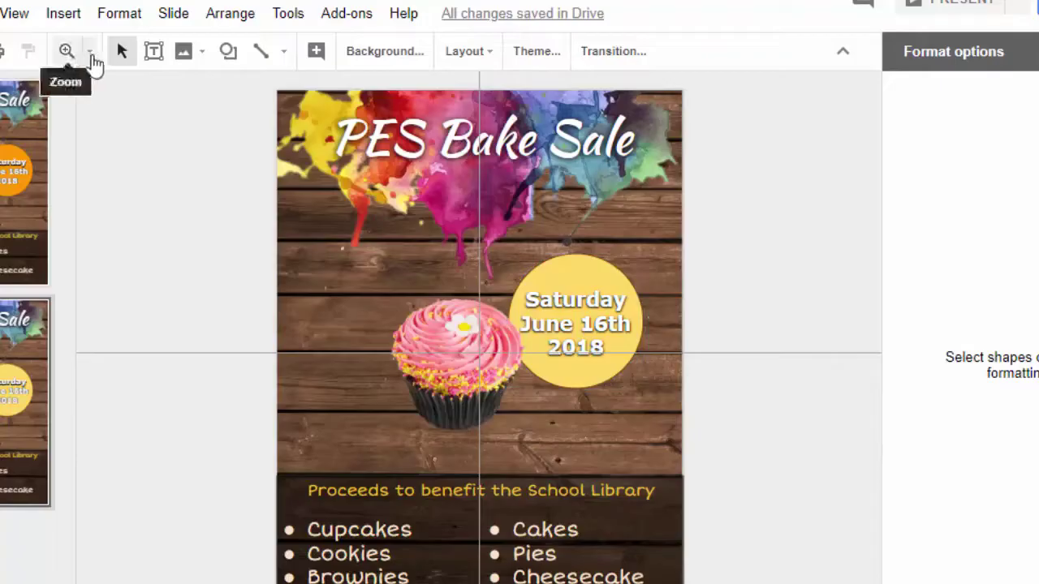
left_click(333, 529)
key("ctrl+a")
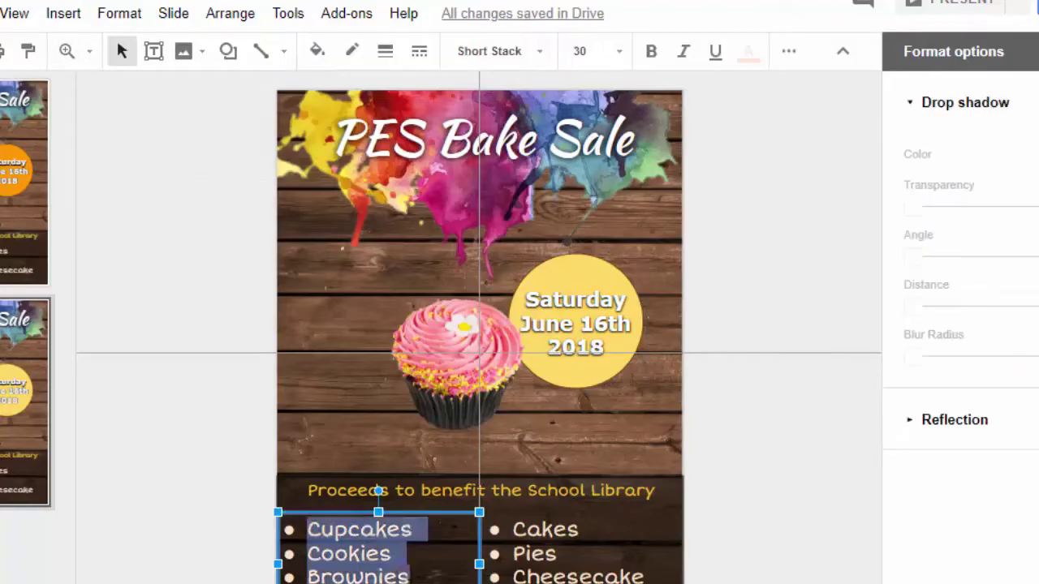
left_click(747, 53)
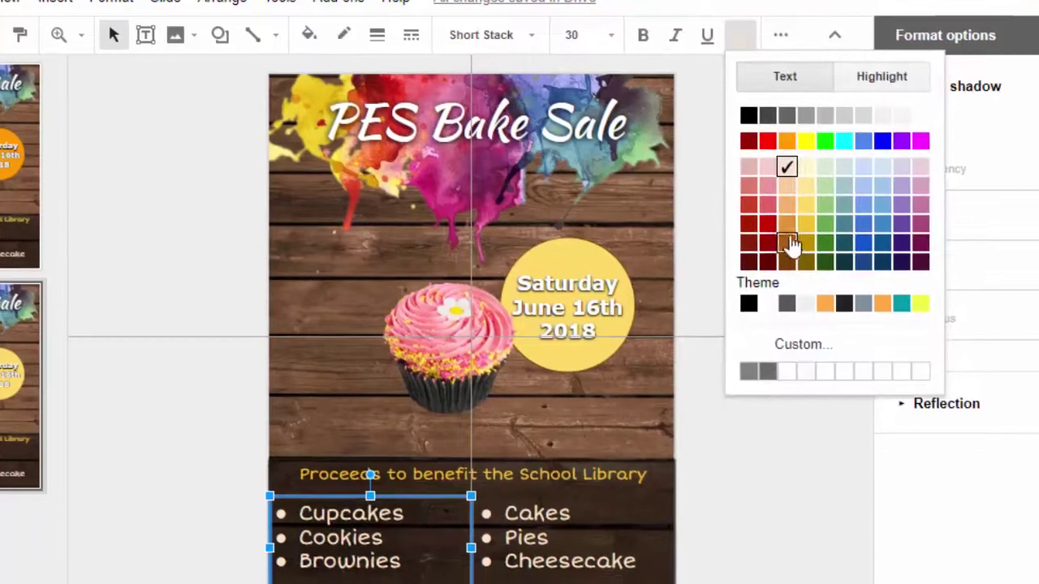
left_click(770, 213)
Colour the Cakes/Pies/Cheesecake and Cupcakes/Cookies/Brownies lists pink.
left_click(536, 494)
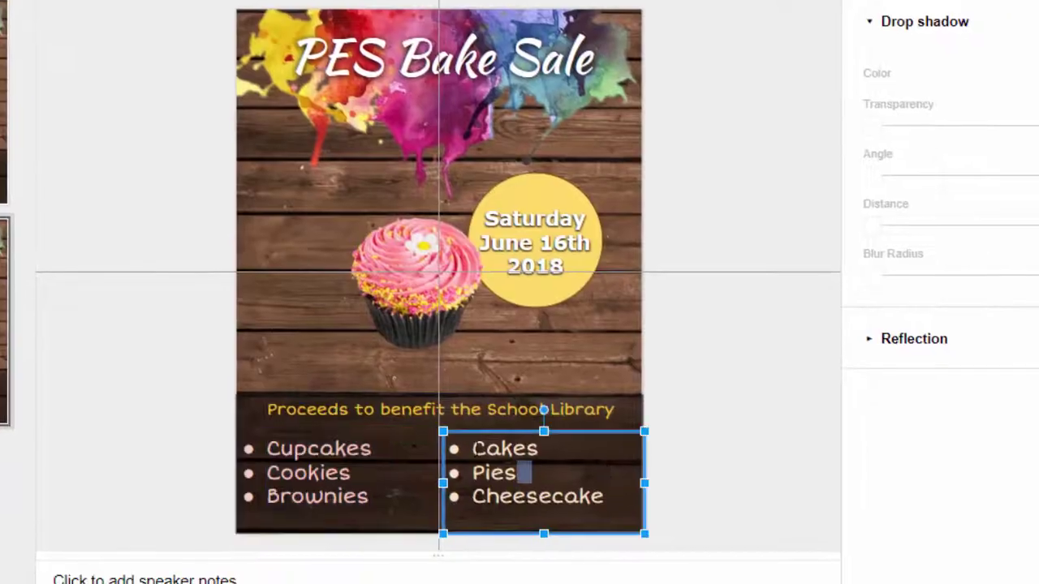
left_click_drag(476, 448, 610, 504)
left_click(723, 3)
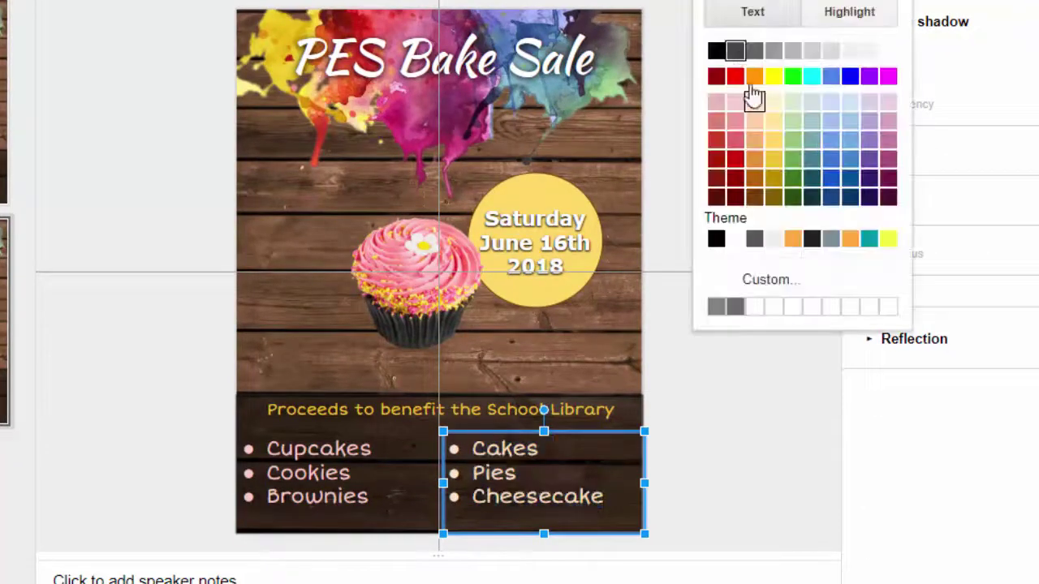
left_click(754, 97)
left_click(267, 448)
left_click_drag(267, 448, 369, 502)
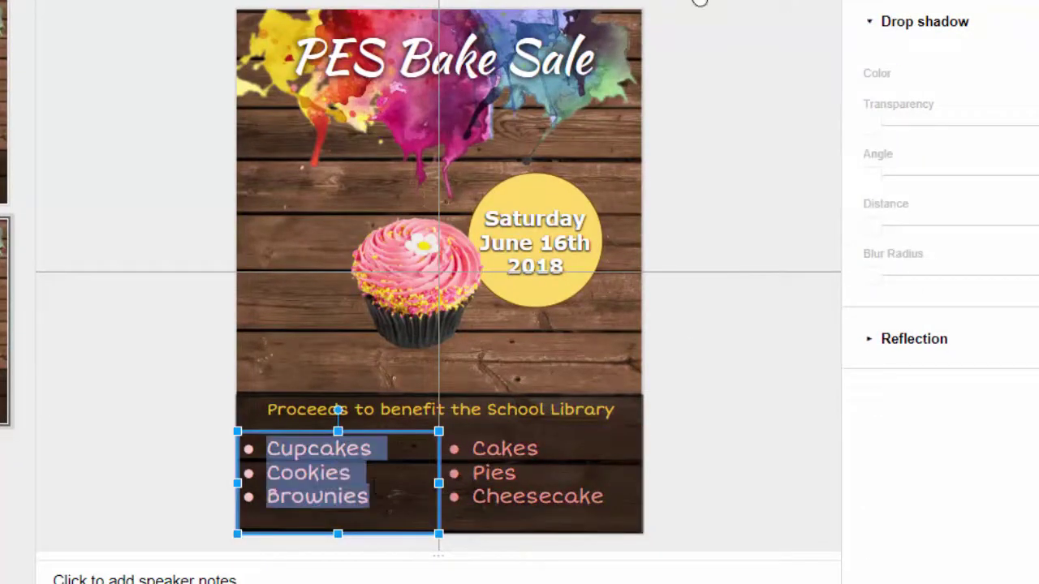
left_click(699, 2)
left_click(739, 128)
Select the 'Proceeds to benefit' library line and leave its text yellow.
left_click(595, 398)
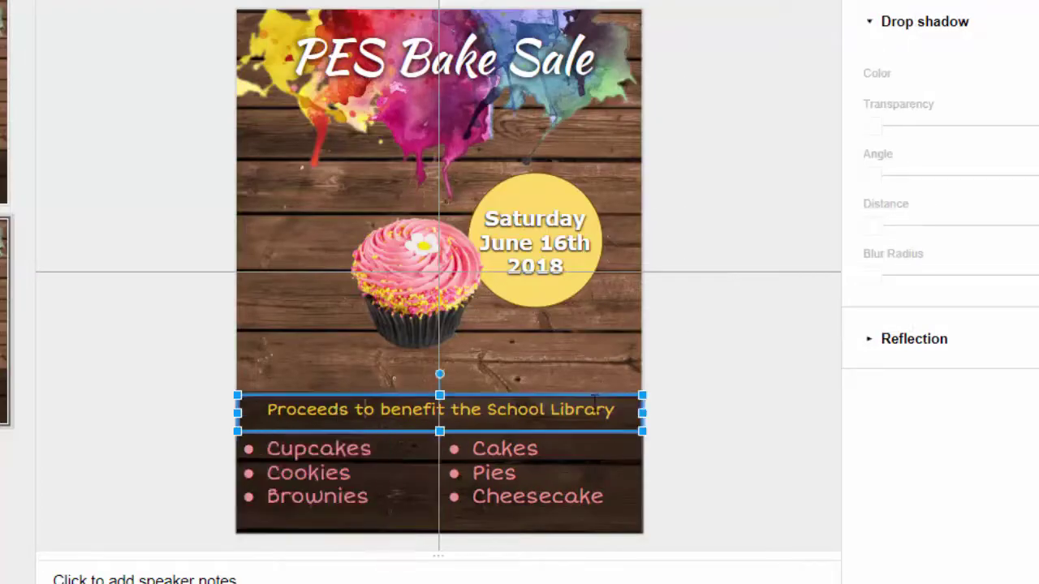
left_click_drag(616, 409, 264, 415)
left_click(700, 2)
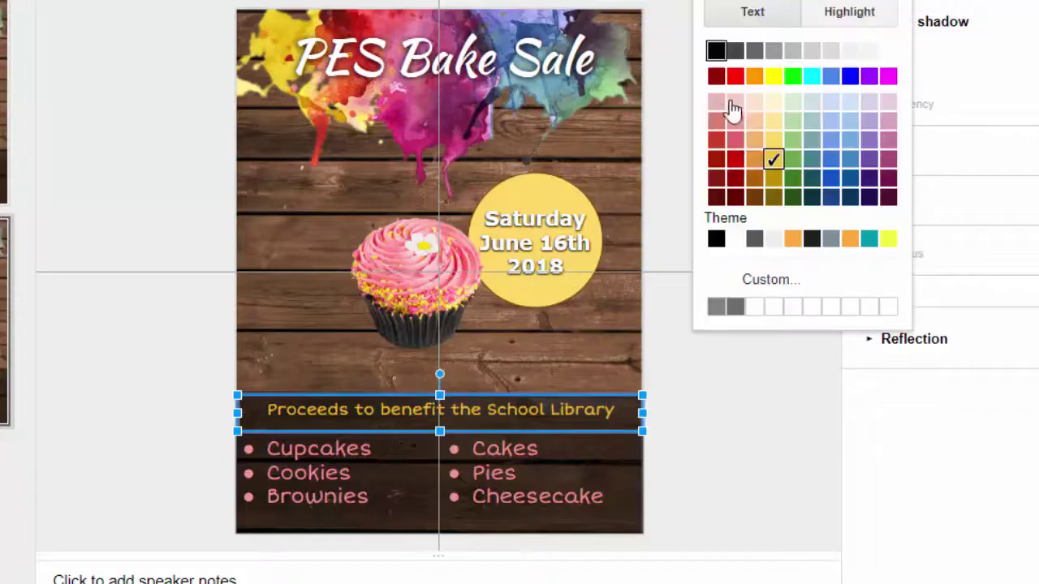
left_click(578, 394)
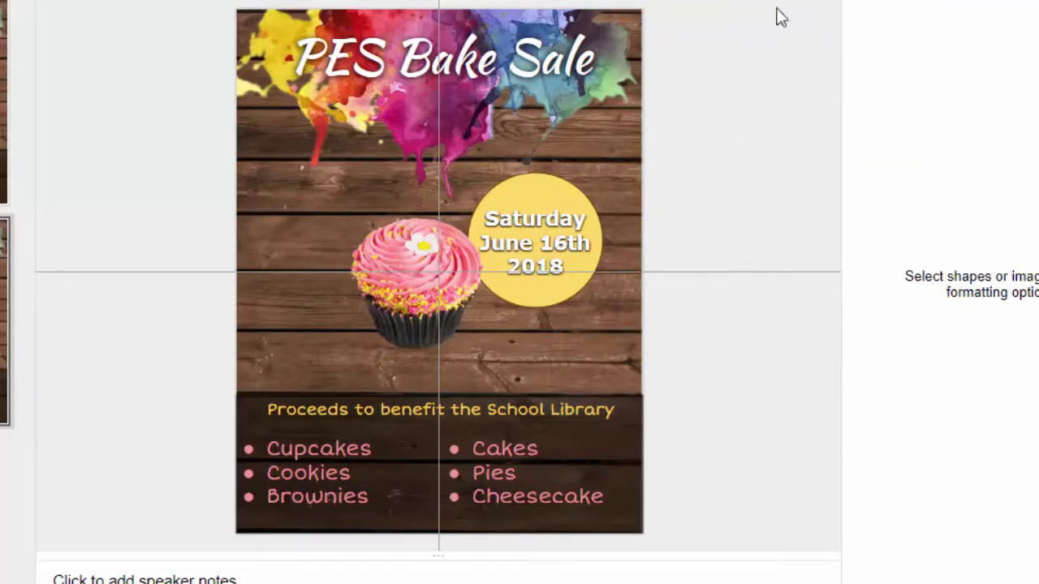
Delete the existing wood background image from slide 2.
left_click(279, 192)
left_click(277, 308)
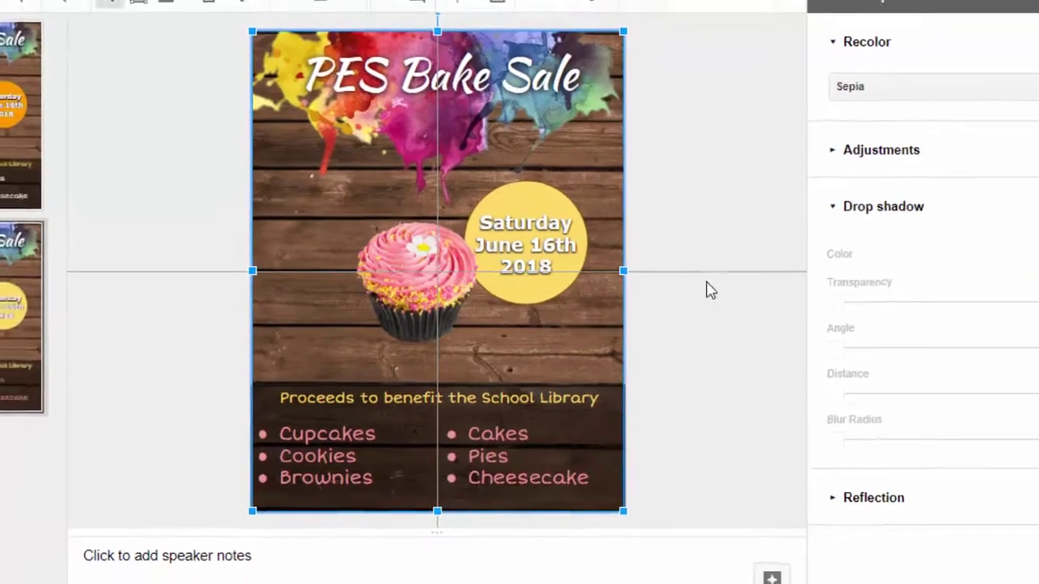
key("Delete")
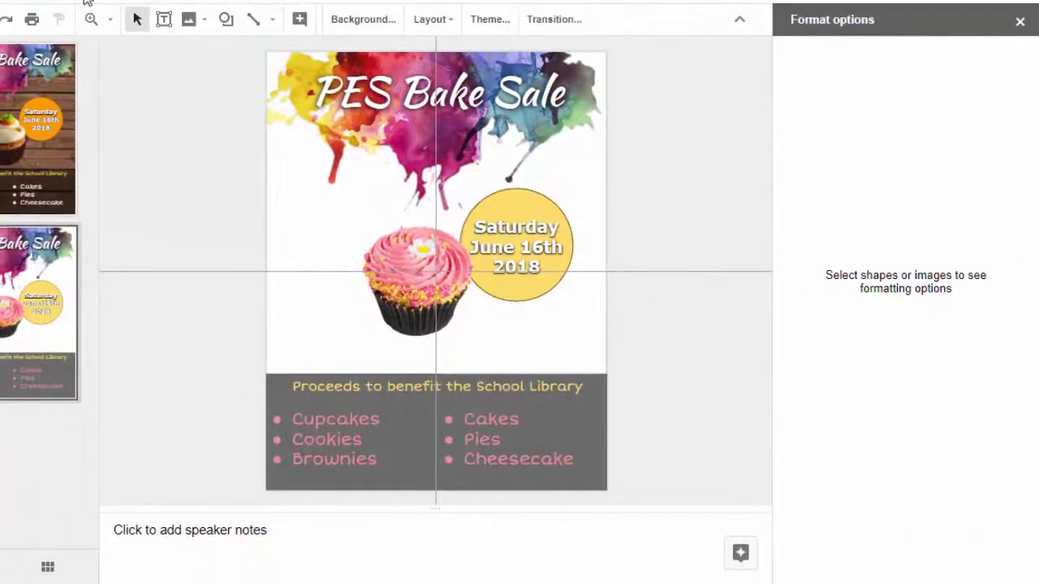
left_click(1019, 21)
Search Explore images for 'wooden table texture' and preview a dark wood-plank result.
left_click(978, 561)
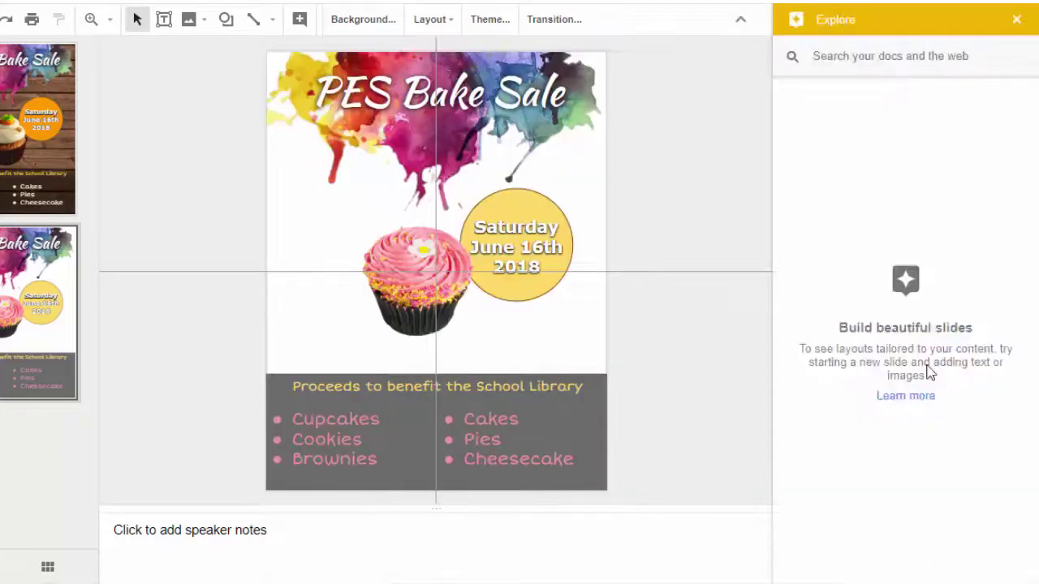
left_click(860, 65)
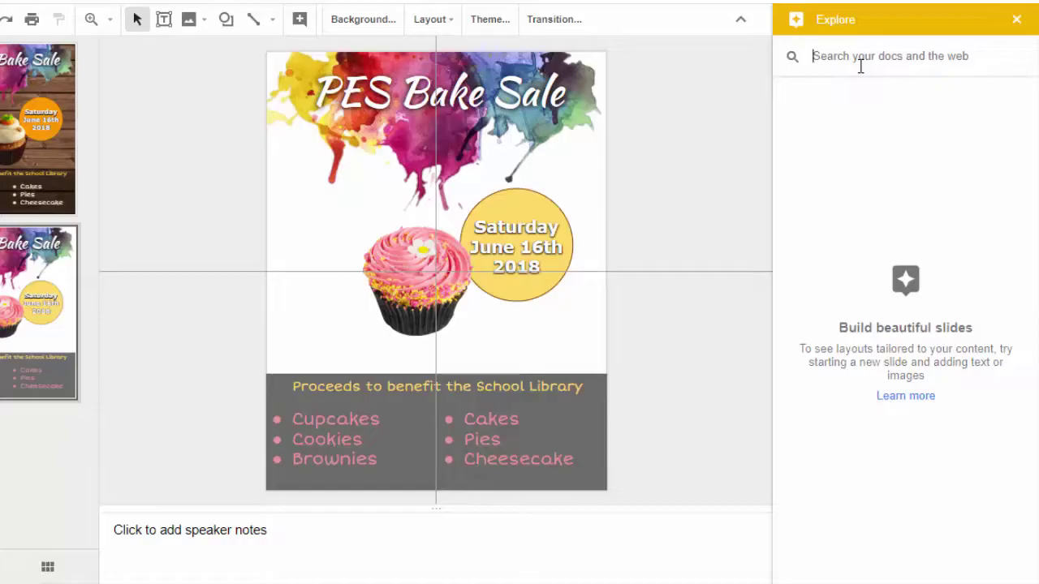
type("wooden table ")
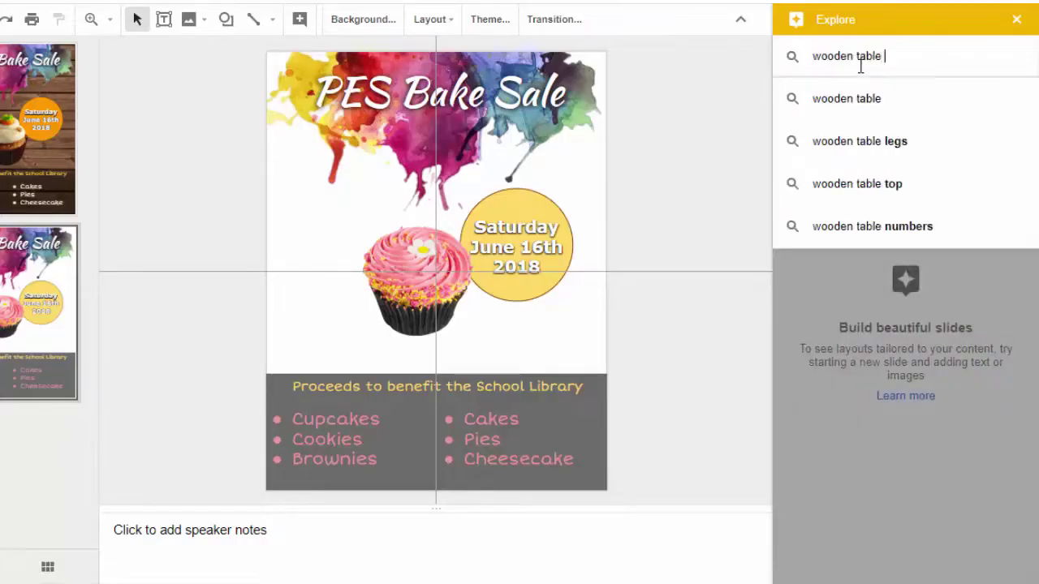
type("texture")
key("Return")
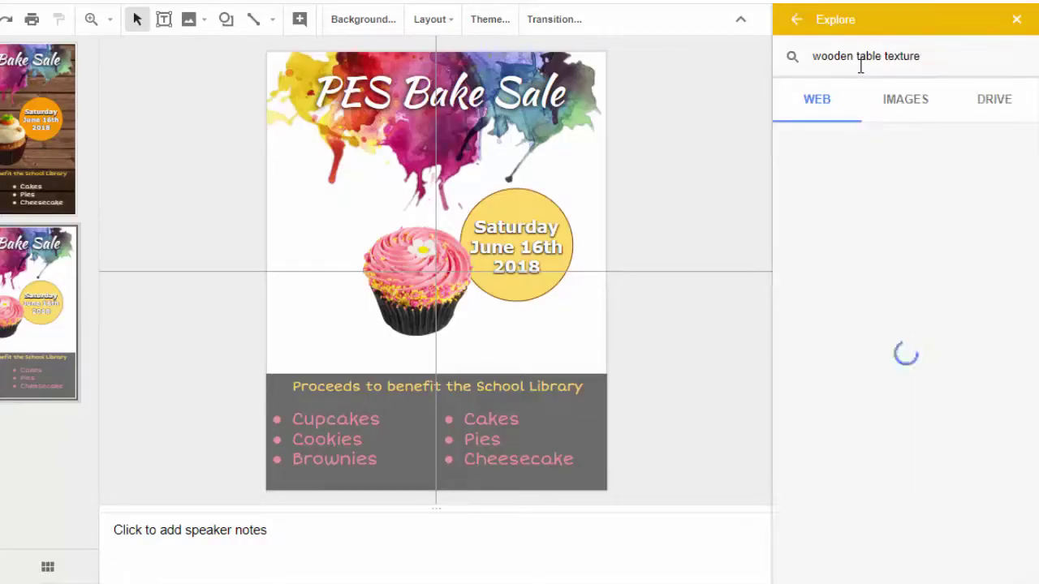
left_click(873, 101)
scroll(969, 346, "down", 3)
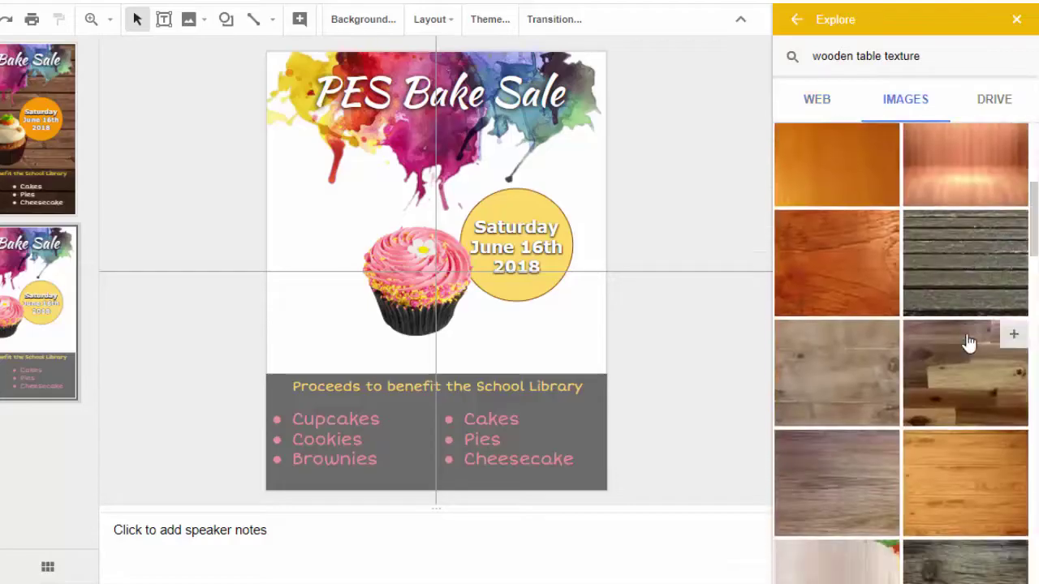
scroll(983, 342, "down", 5)
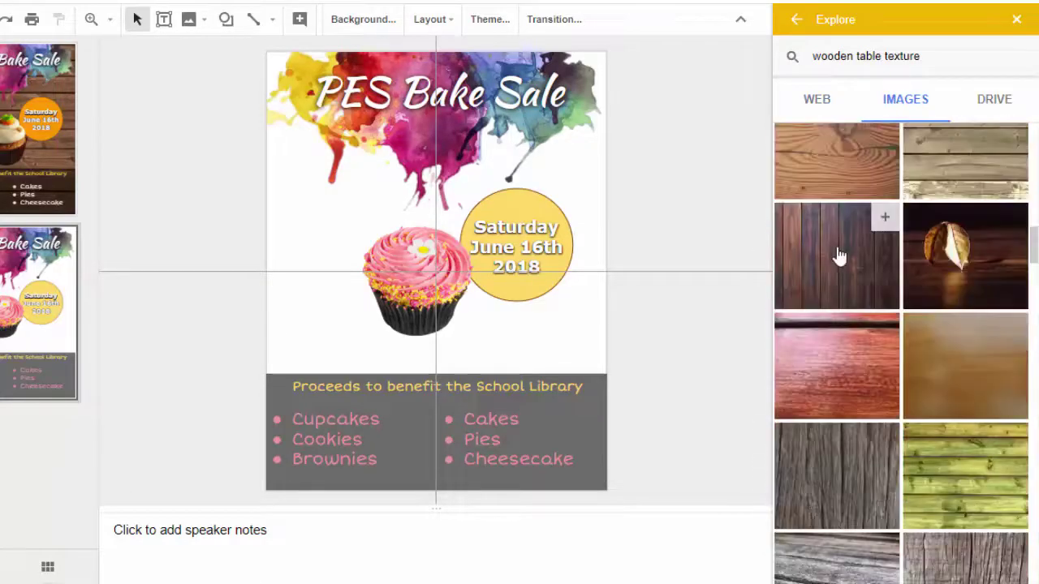
left_click(885, 305)
left_click(938, 185)
Insert the dark wood-plank image, rotate planks horizontal and stretch it over the slide.
left_click(889, 213)
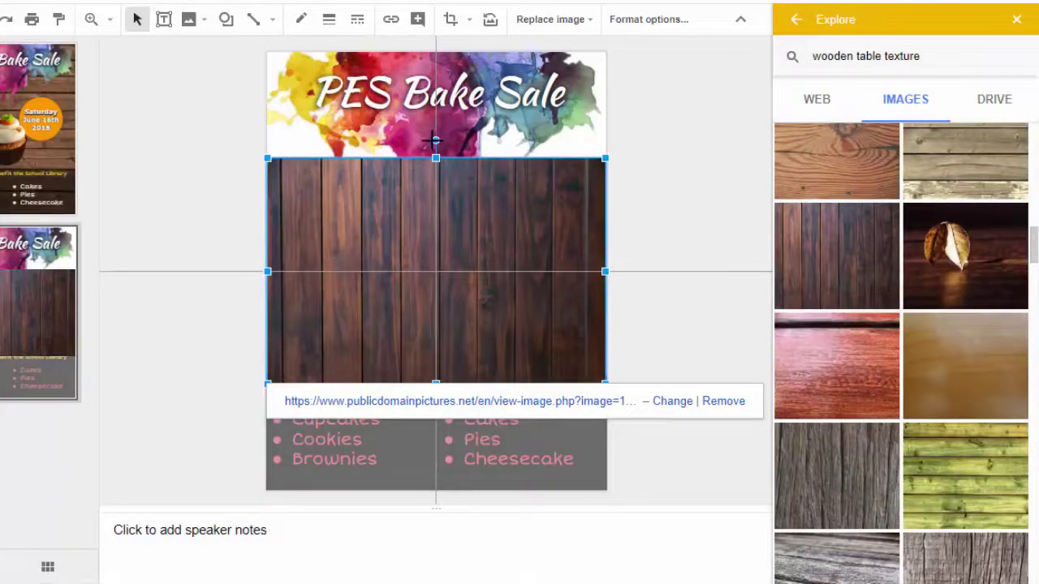
left_click_drag(435, 140, 684, 276)
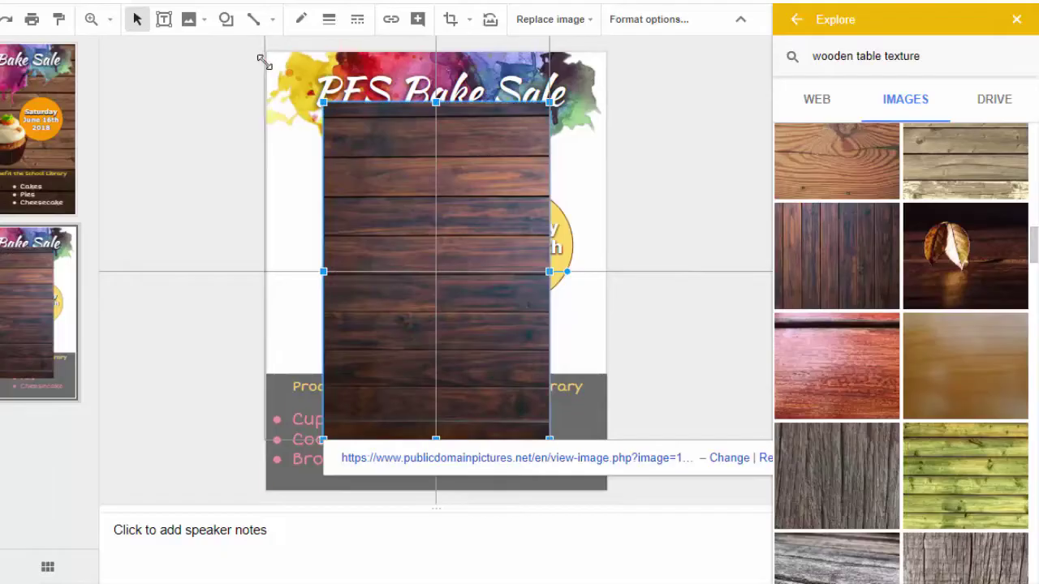
left_click_drag(262, 56, 265, 37)
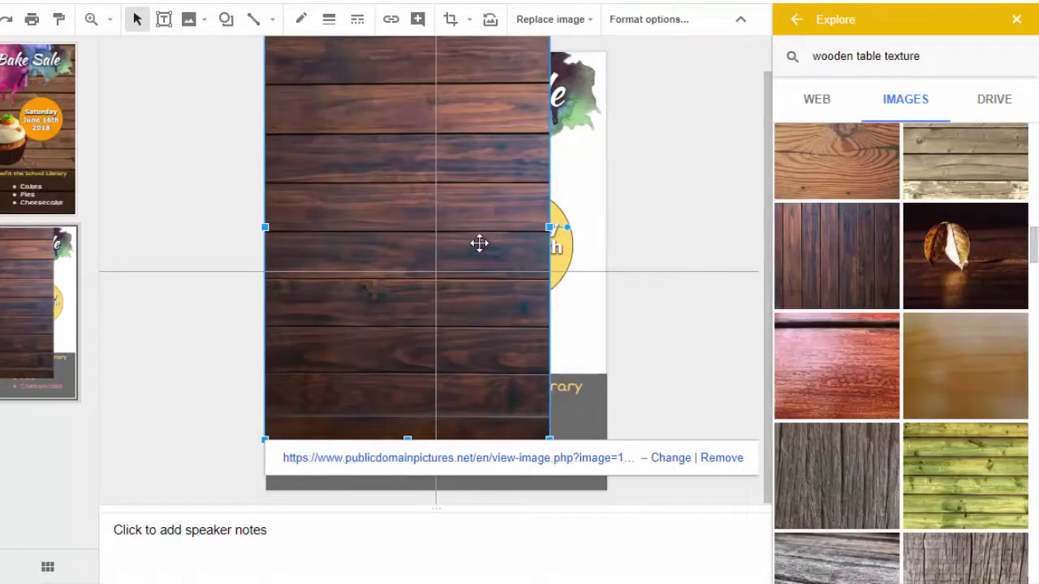
key("Down")
key("Down")
key("Down")
key("Down")
key("Down")
key("Down")
key("Down")
key("Down")
key("Down")
key("Down")
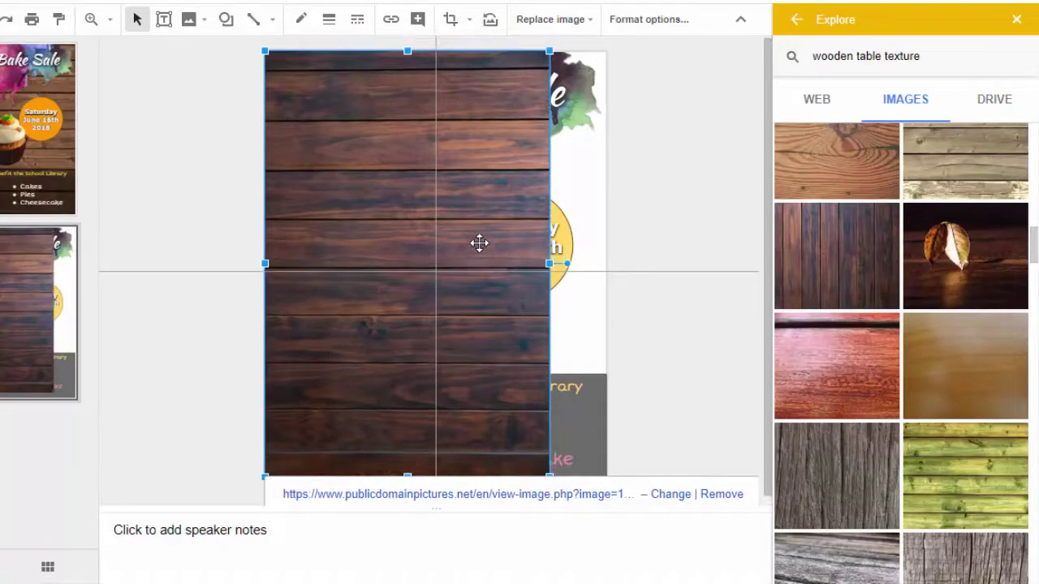
mouse_move(265, 45)
left_mouse_down()
mouse_move(276, 69)
mouse_move(262, 51)
left_mouse_up()
Send the wood image to the back behind all flyer content.
right_click(372, 357)
mouse_move(471, 259)
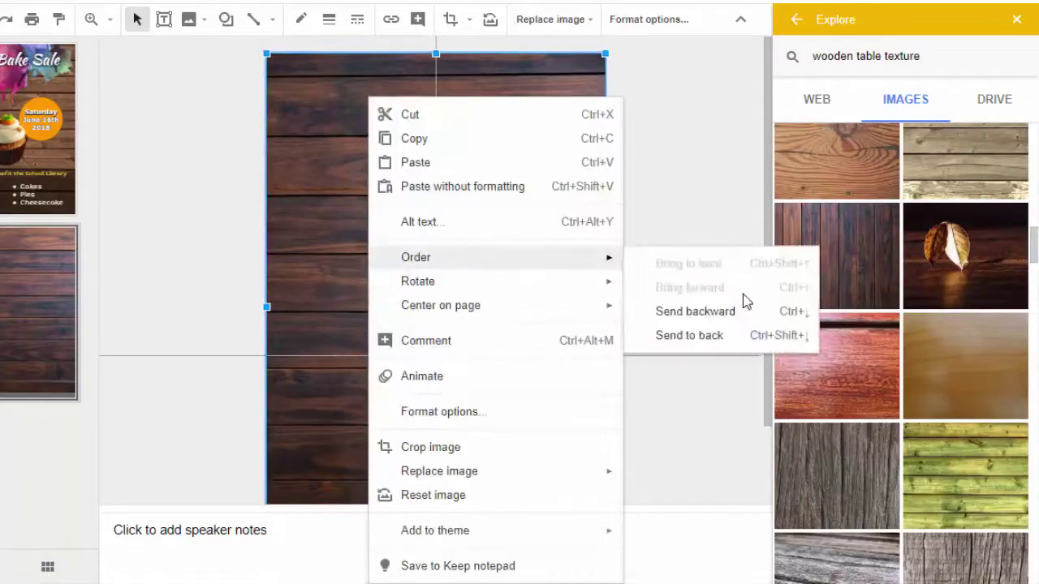
left_click(689, 335)
scroll(675, 328, "down", 2)
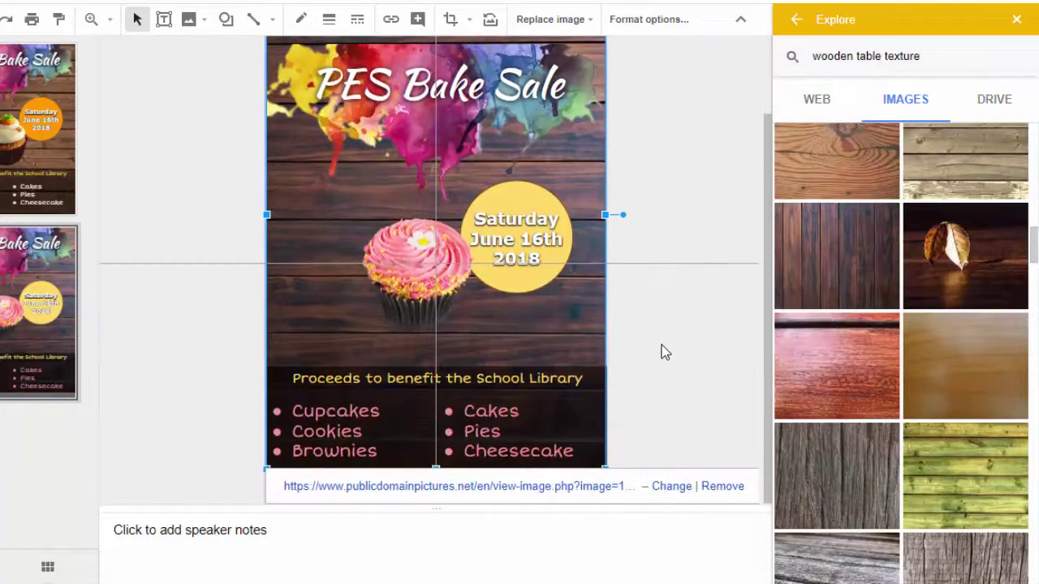
scroll(663, 351, "up", 2)
Crop off the wood image's overhang above the slide's top edge.
left_click(267, 35)
left_click(271, 105)
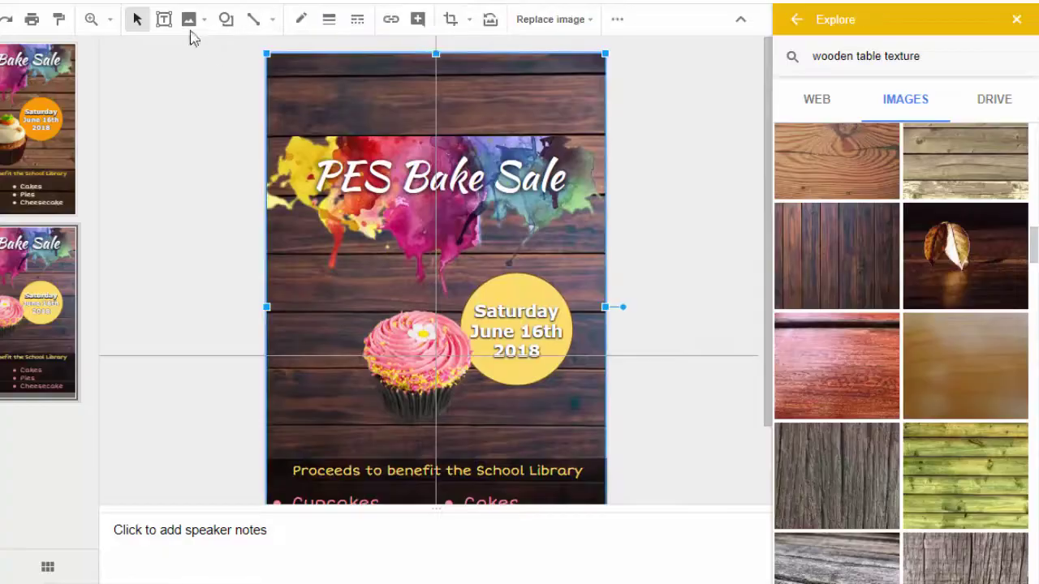
left_click(451, 20)
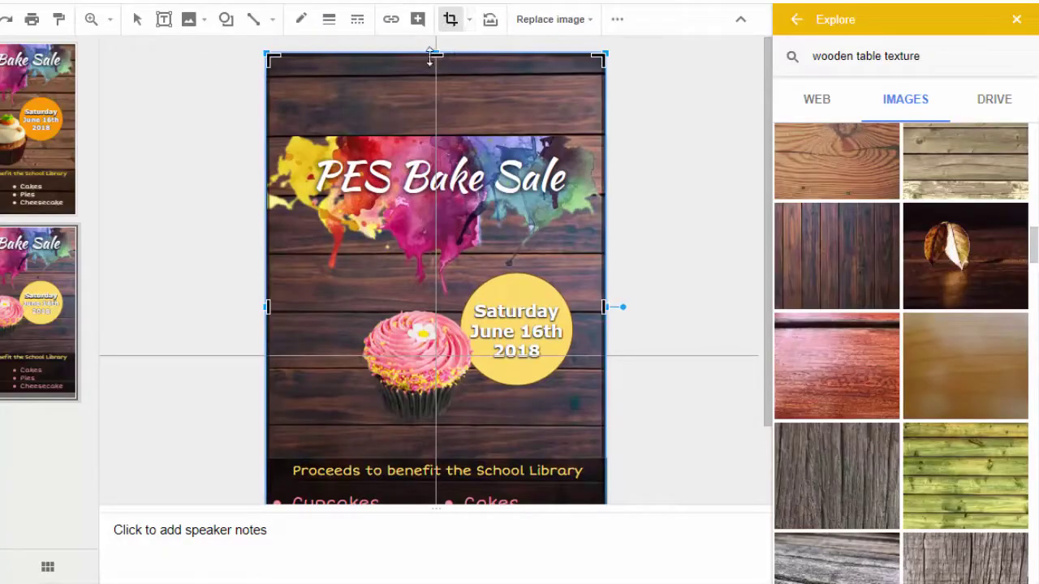
left_click_drag(433, 55, 434, 139)
key("Return")
scroll(626, 317, "down", 2)
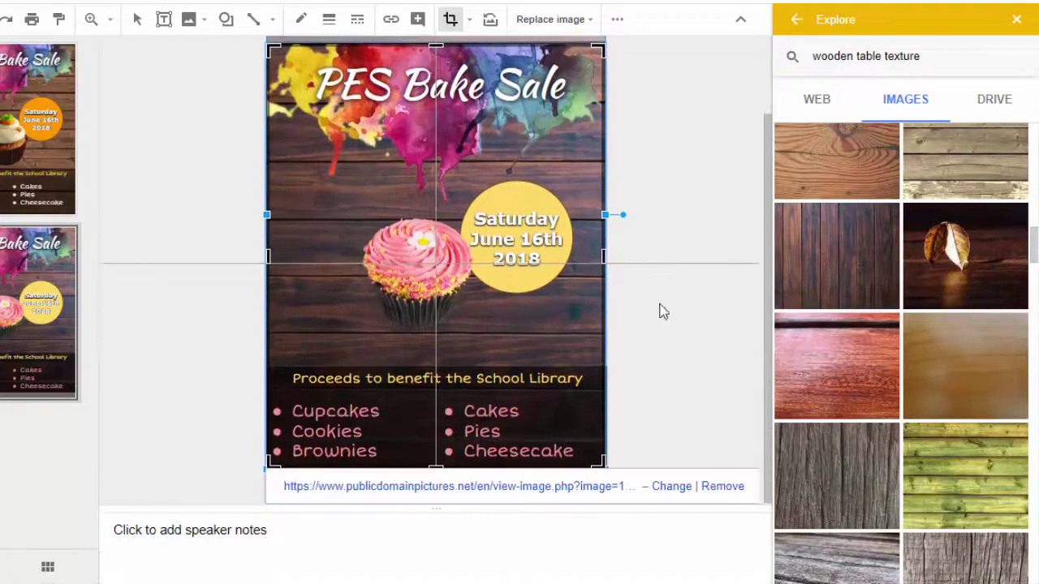
left_click(674, 372)
left_click(682, 164)
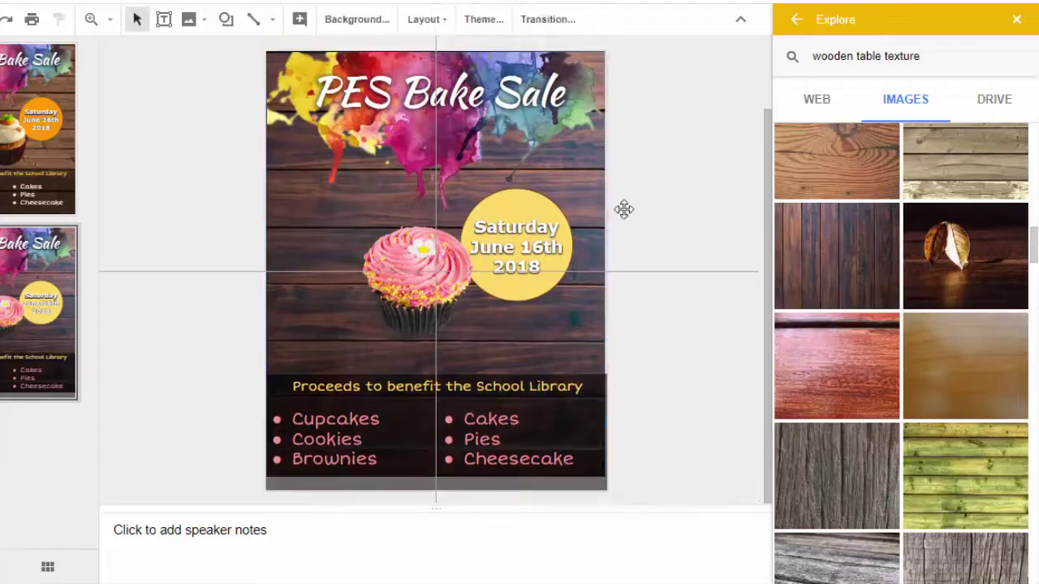
Compare both flyers and check the list boxes and wood background on slide 2.
left_click(18, 142)
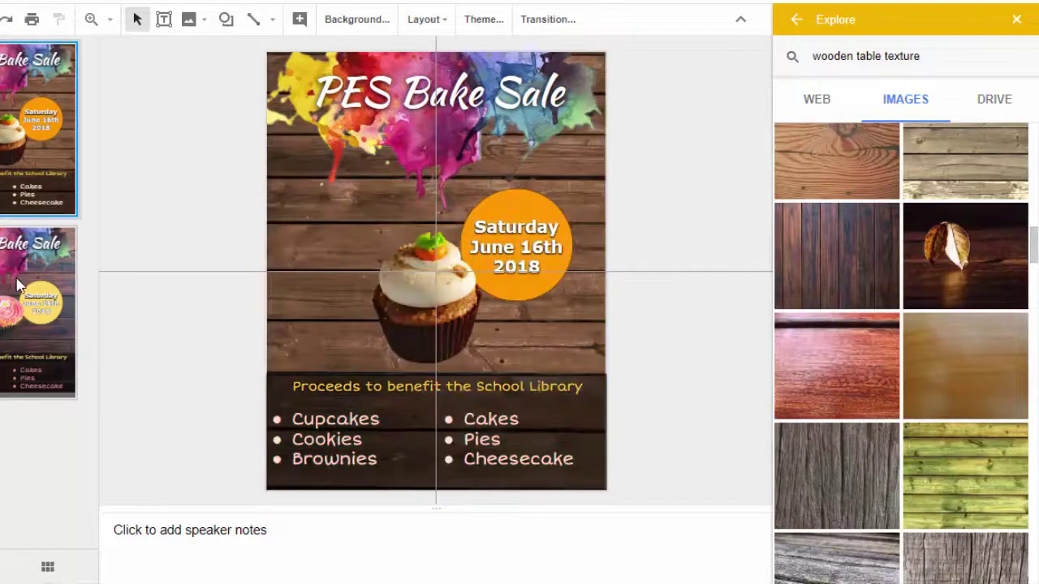
left_click(10, 284)
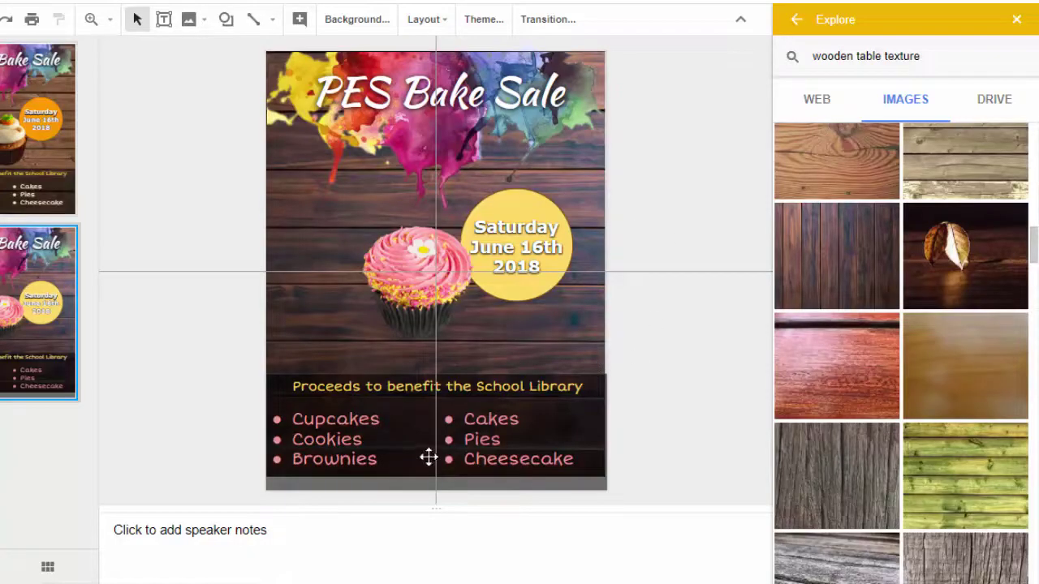
left_click(408, 476)
left_click(486, 487)
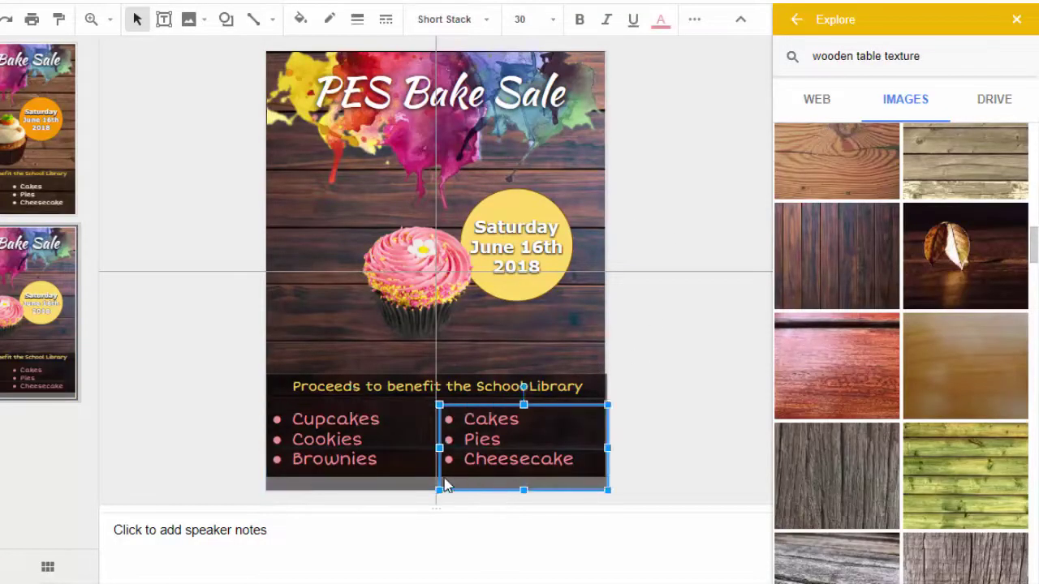
left_click(302, 309)
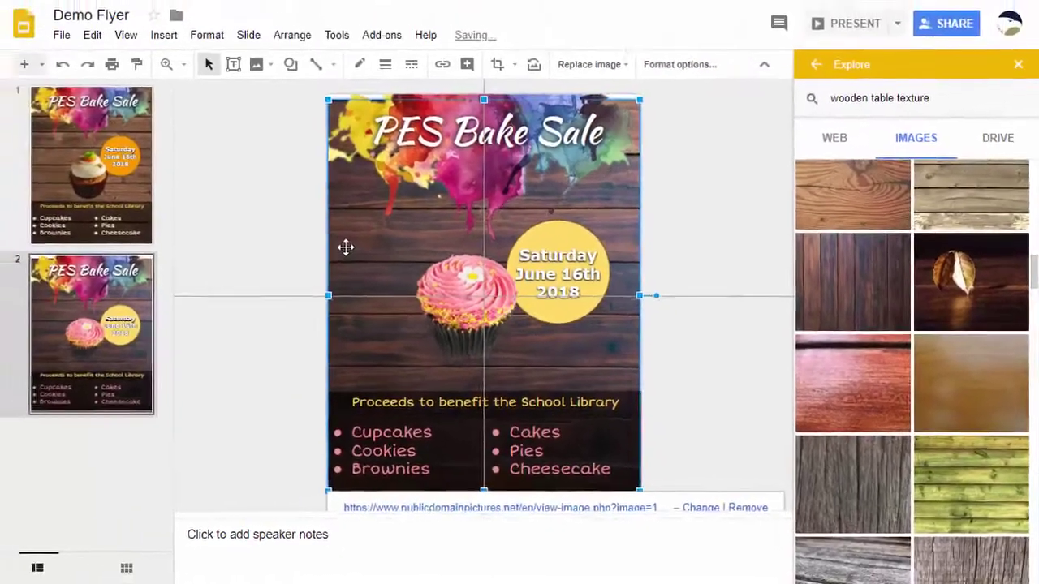
left_click(678, 157)
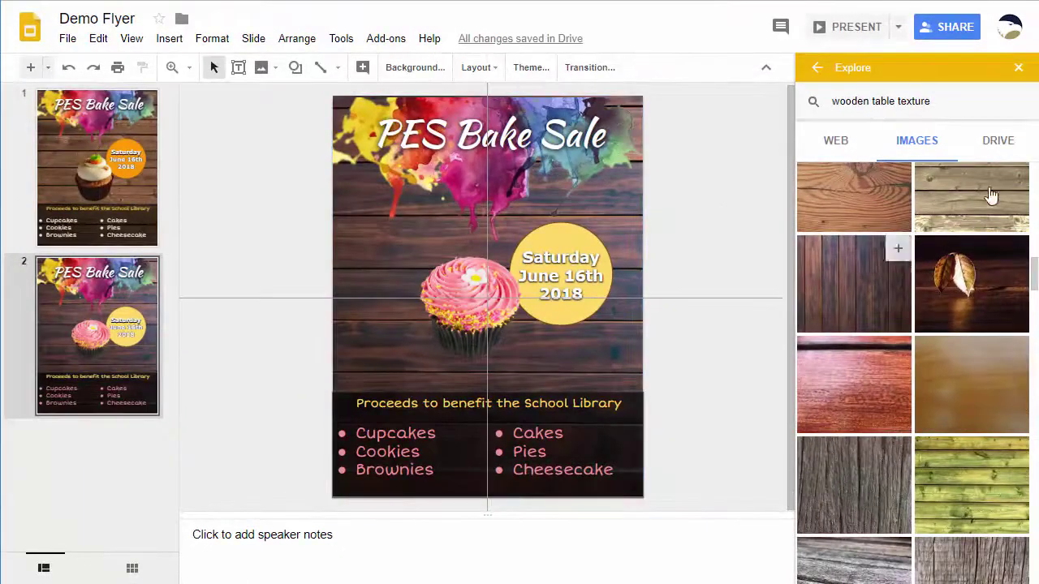
Close the Explore panel and download the presentation as a PDF Document.
left_click(1019, 68)
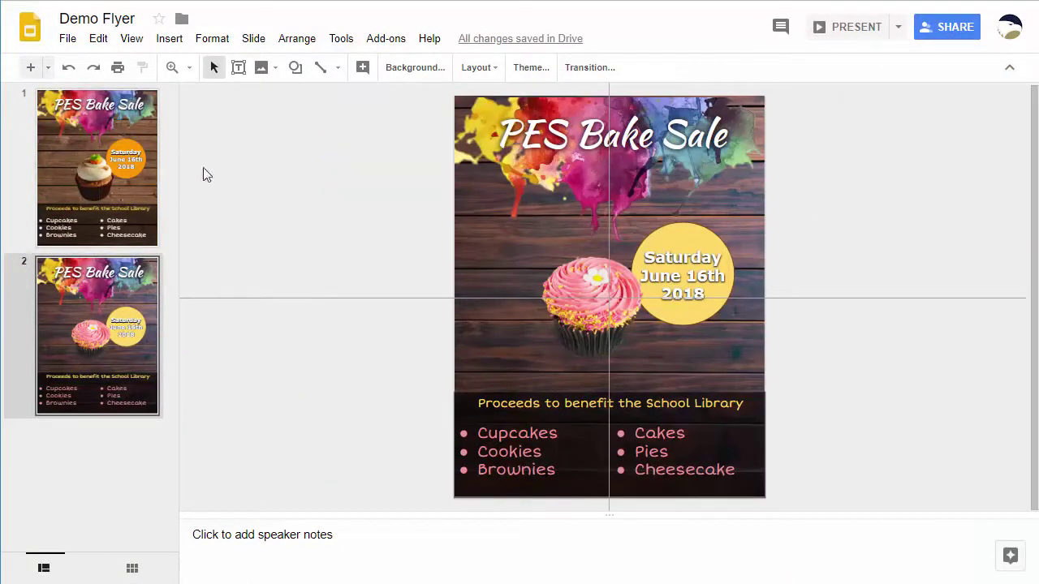
left_click(111, 136)
left_click(68, 40)
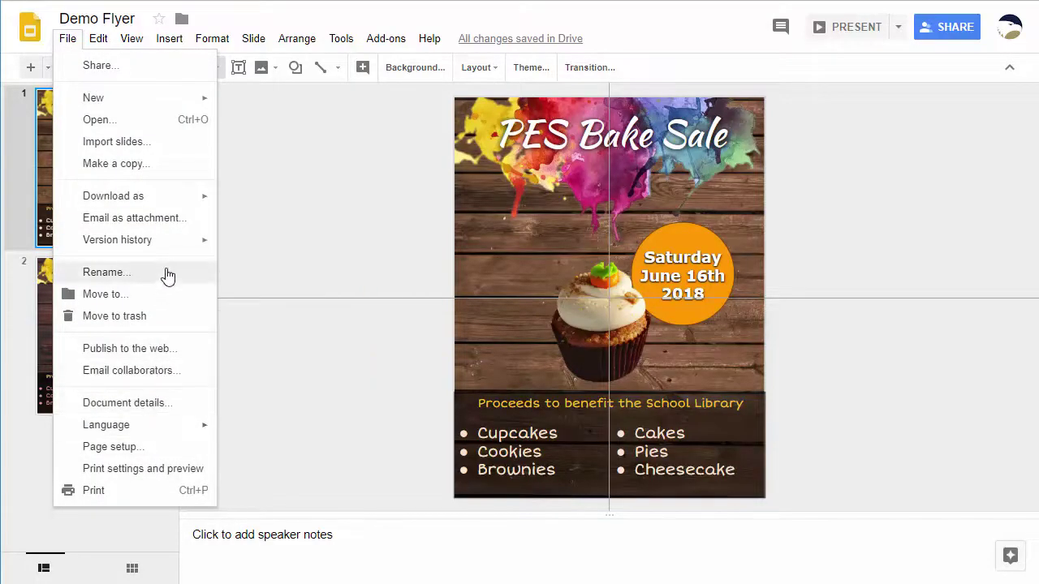
mouse_move(199, 197)
left_click(274, 244)
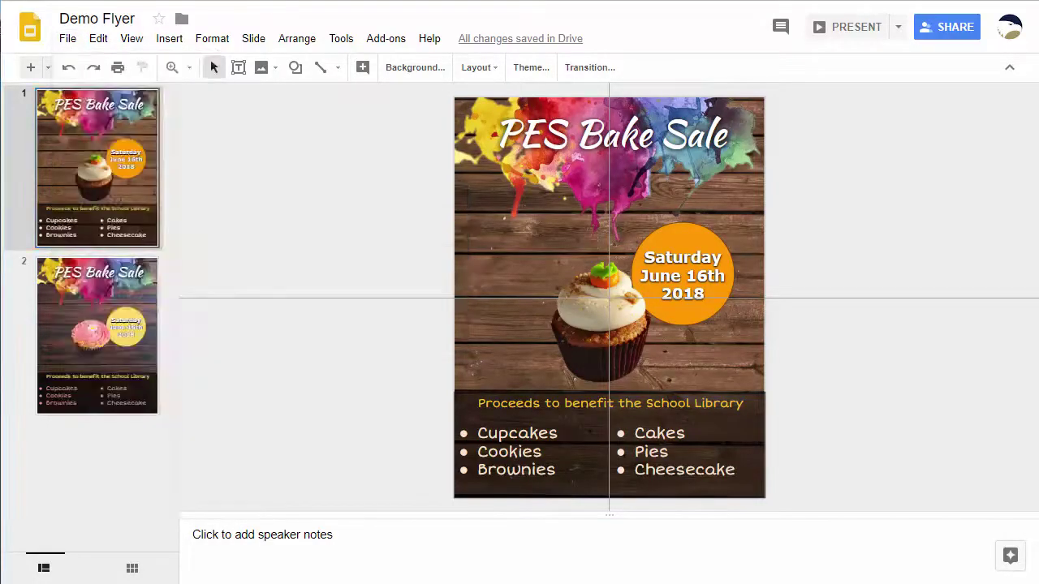